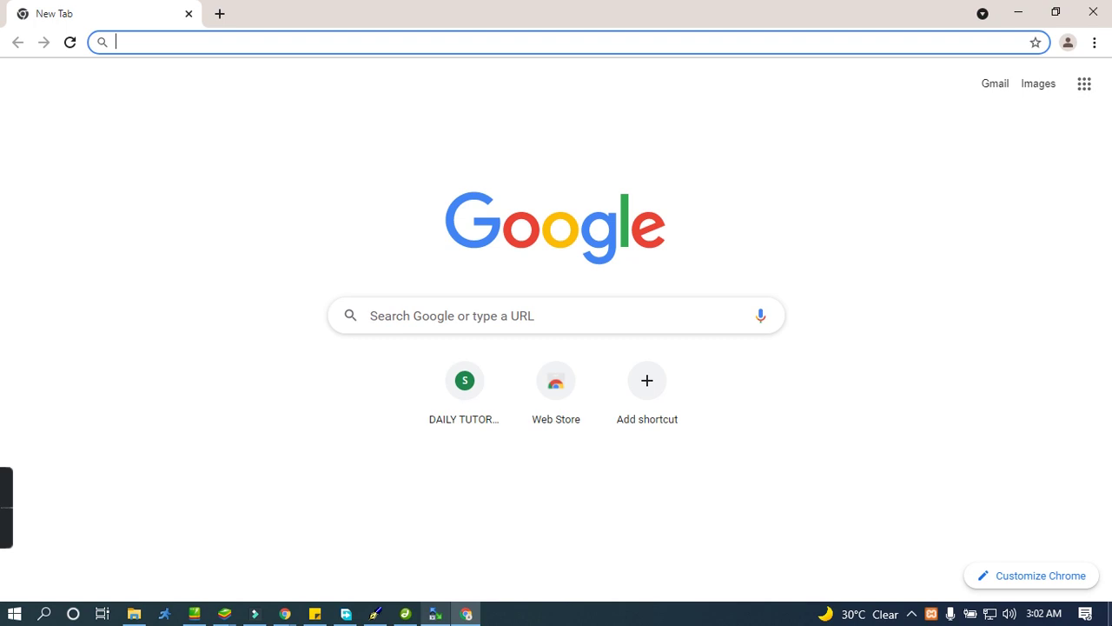
Load the site salingsub.com/wp in a new Chrome tab
key("BackSpace")
type("salings")
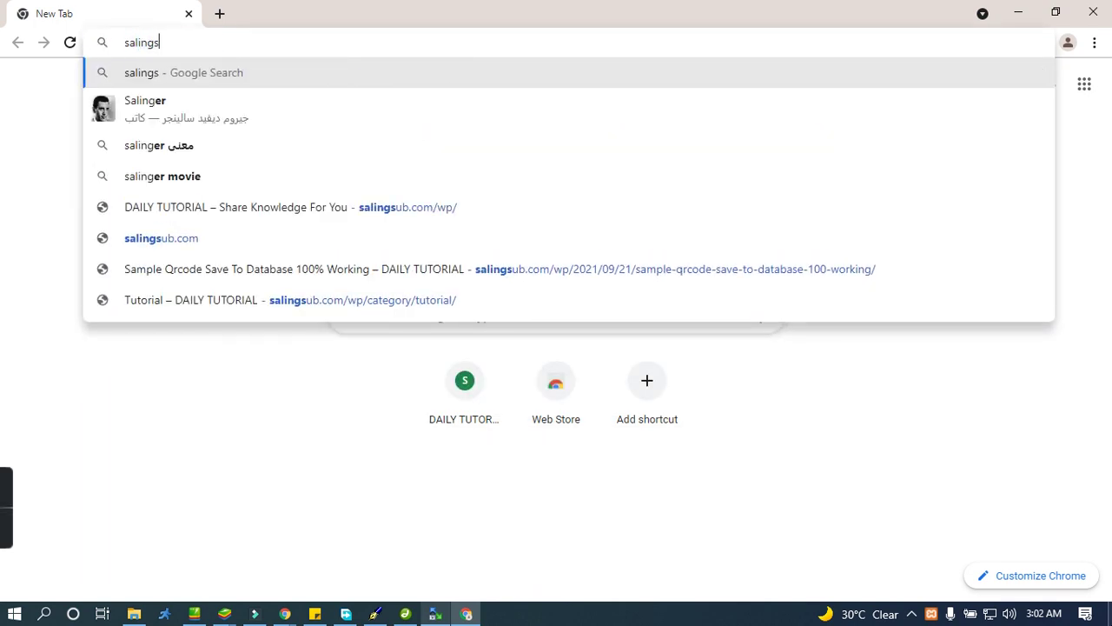
type("ub.co")
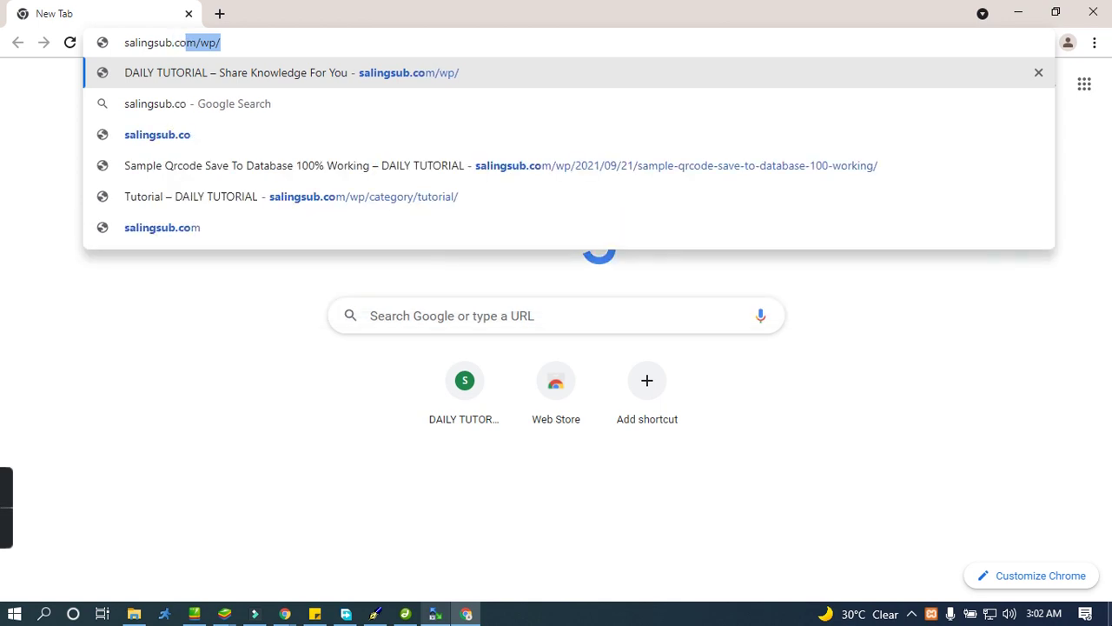
type("m/wp")
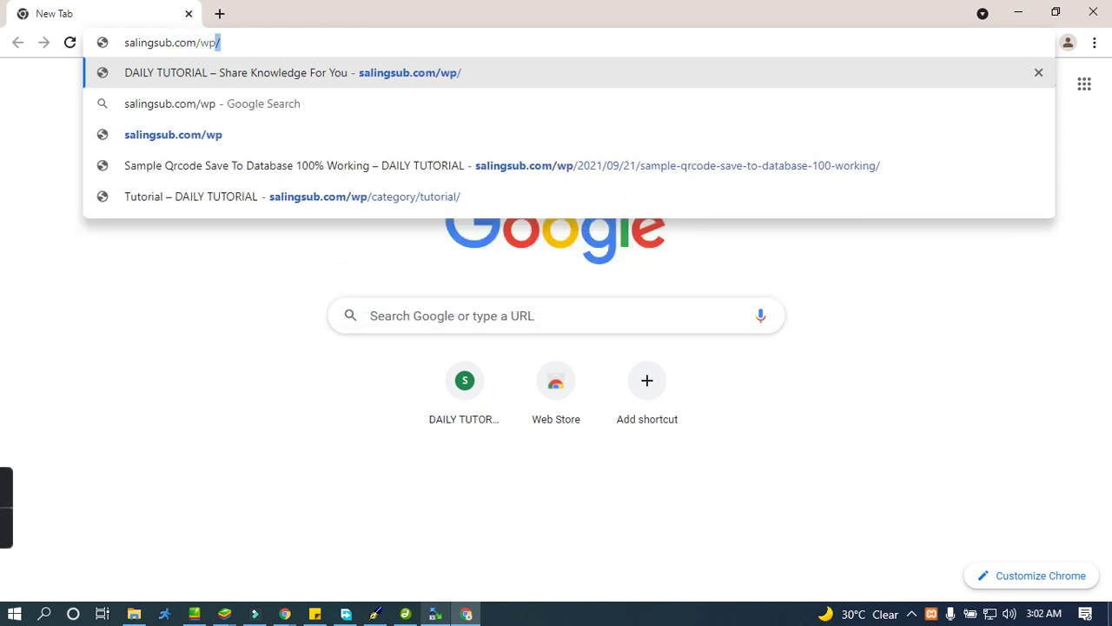
key("Return")
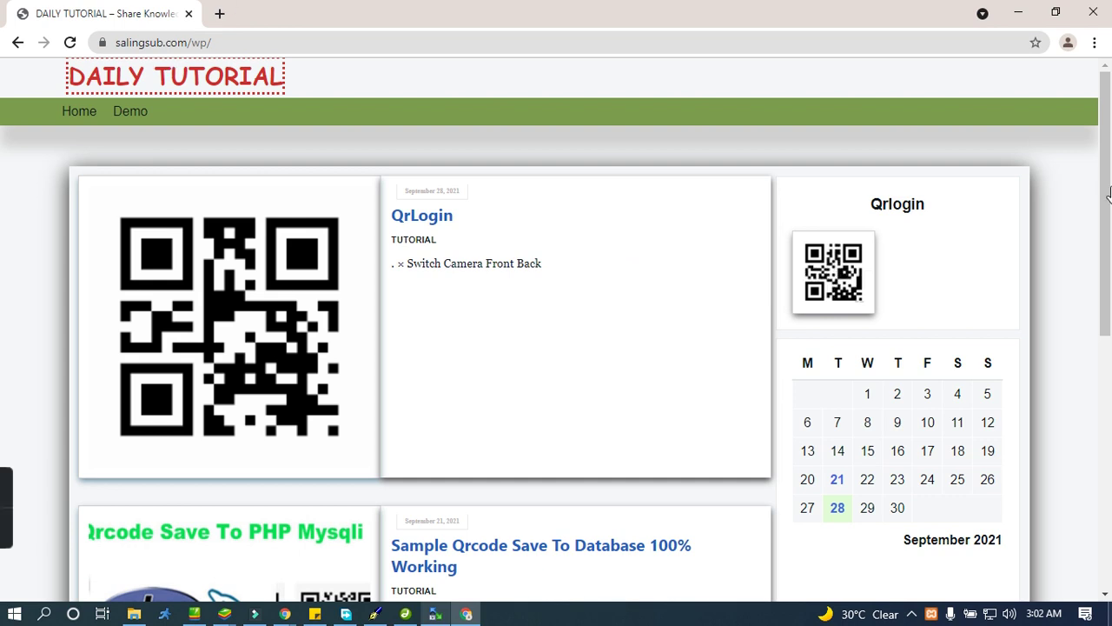
Open the Scan Qrcode Login scanner from the Qrlogin sidebar QR code
left_click(850, 269)
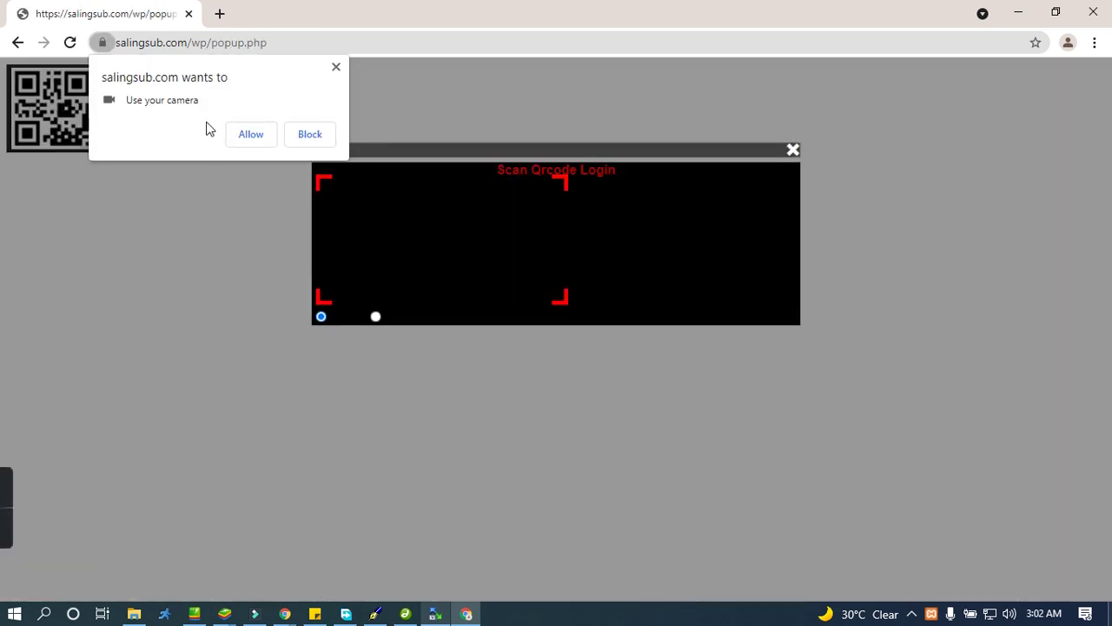
Allow the site camera access so the QR scan can log in
left_click(249, 134)
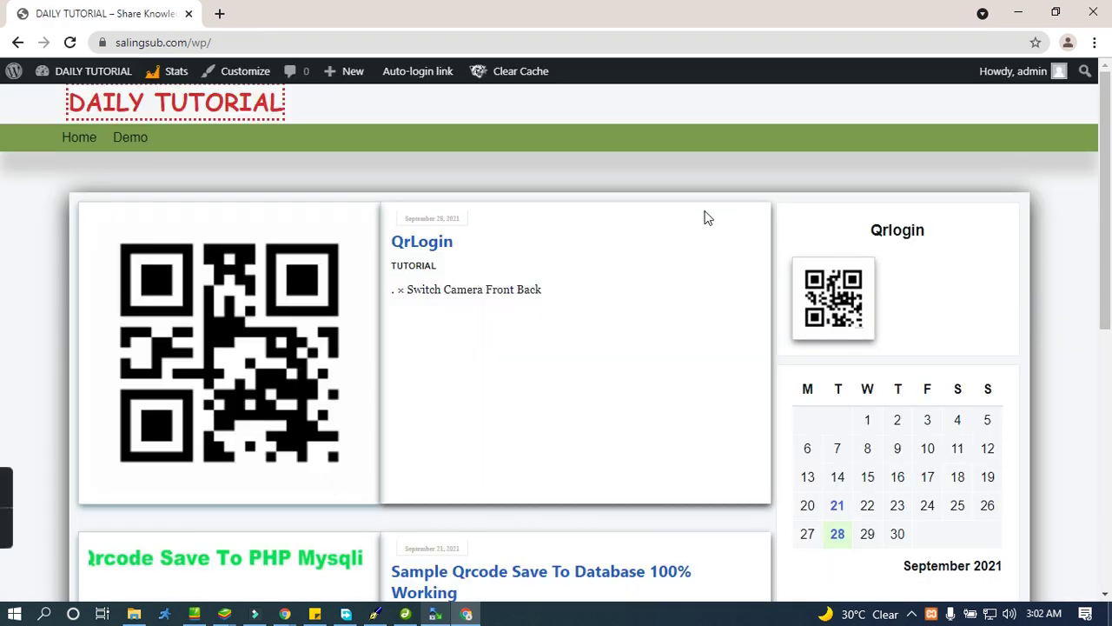
Show the DAILY TUTORIAL admin bar dropdown with Dashboard, Themes, Widgets and Menus
scroll(234, 337, "down", 4)
scroll(390, 278, "up", 4)
mouse_move(93, 71)
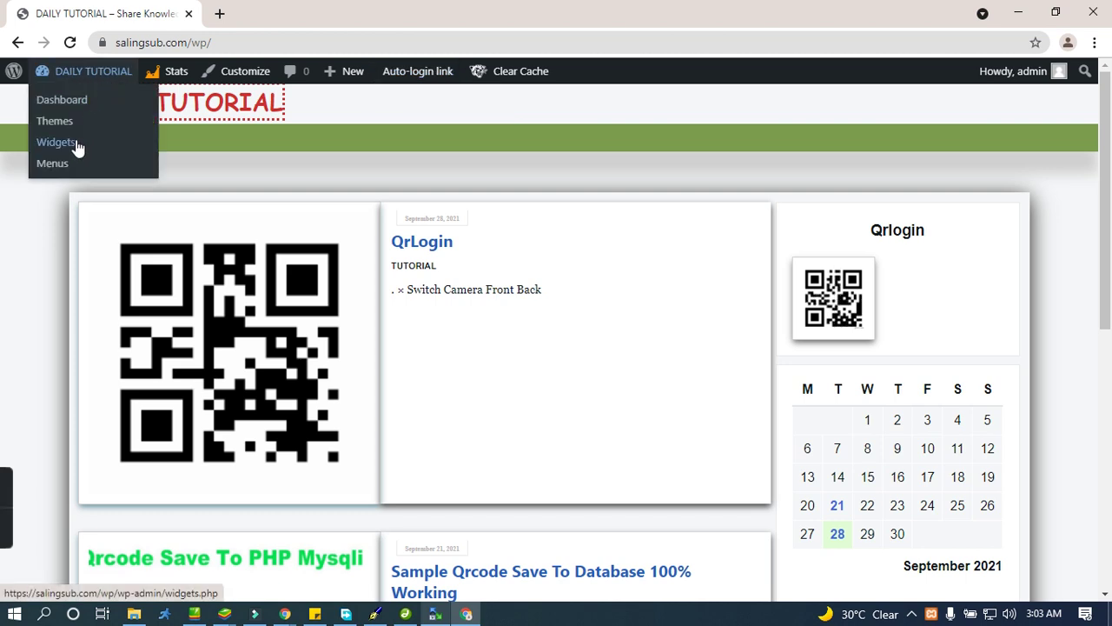
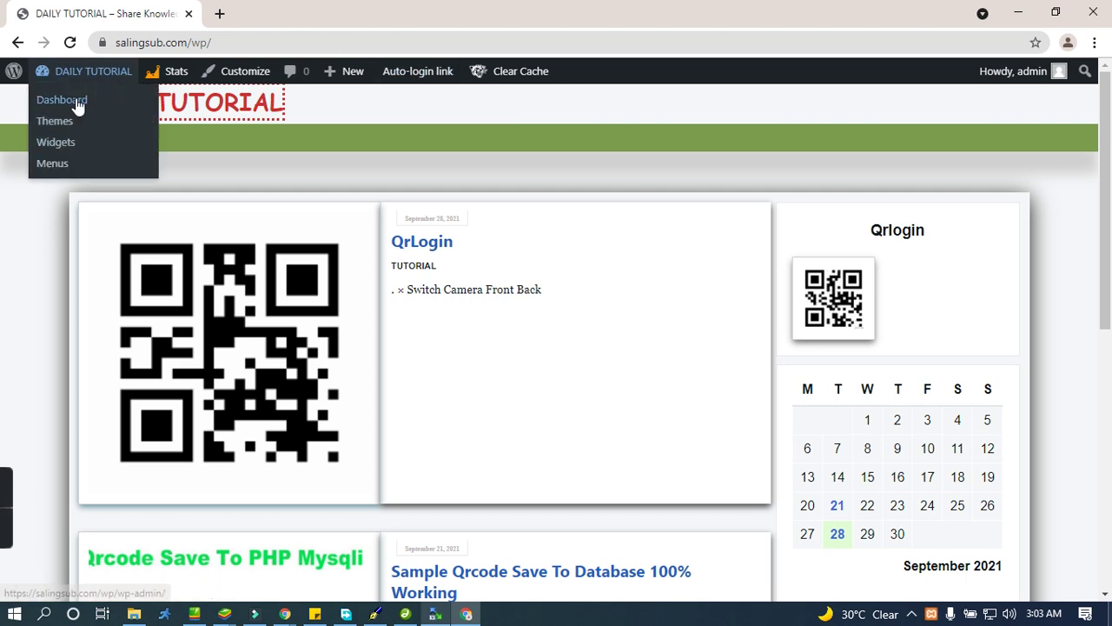
Go to the admin dashboard and open Installed Plugins, where Autologin Links is active
left_click(75, 101)
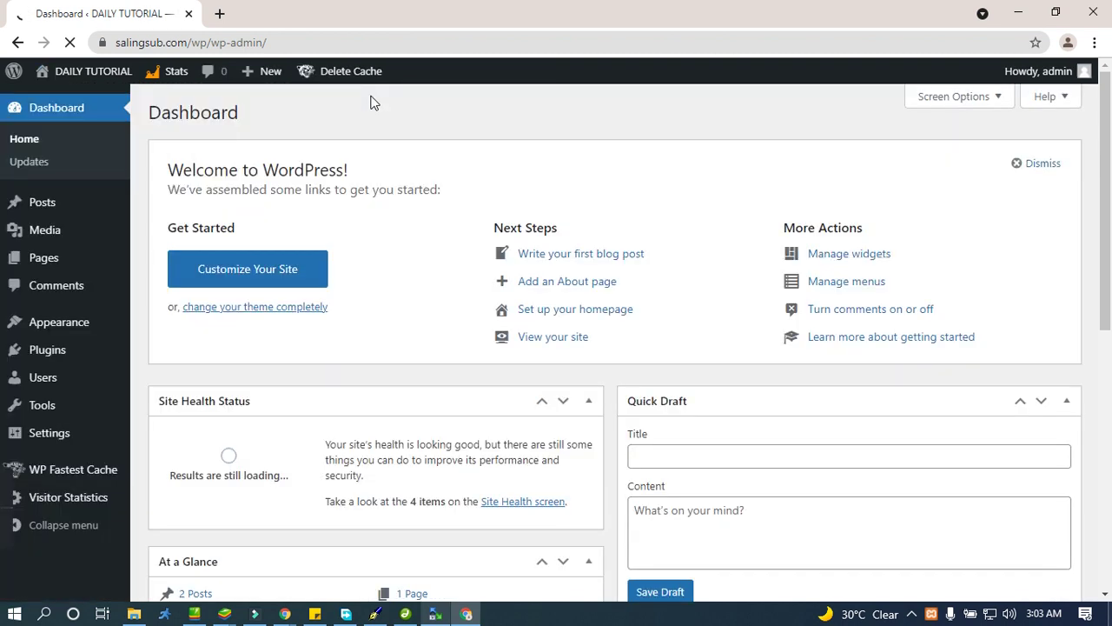
scroll(143, 324, "down", 3)
mouse_move(61, 352)
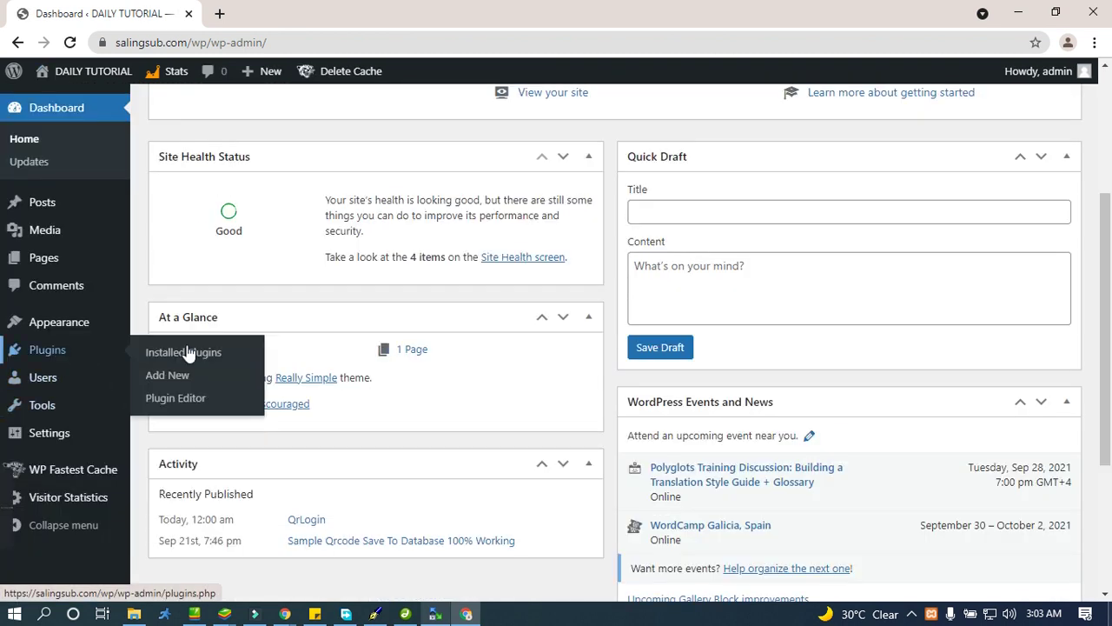
left_click(194, 354)
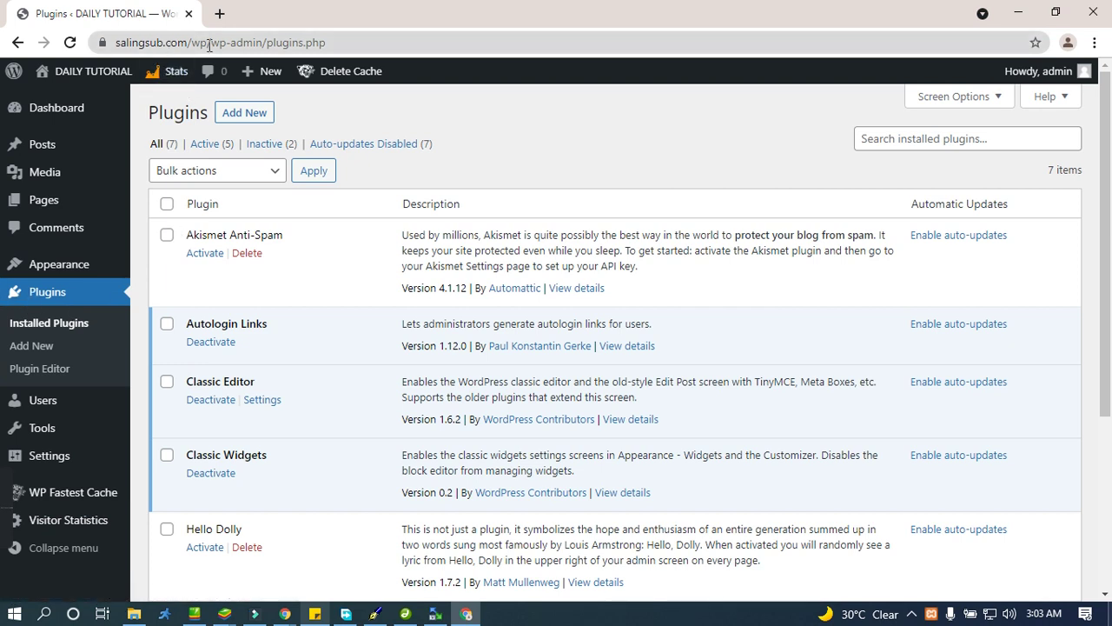
left_click_drag(209, 45, 121, 46)
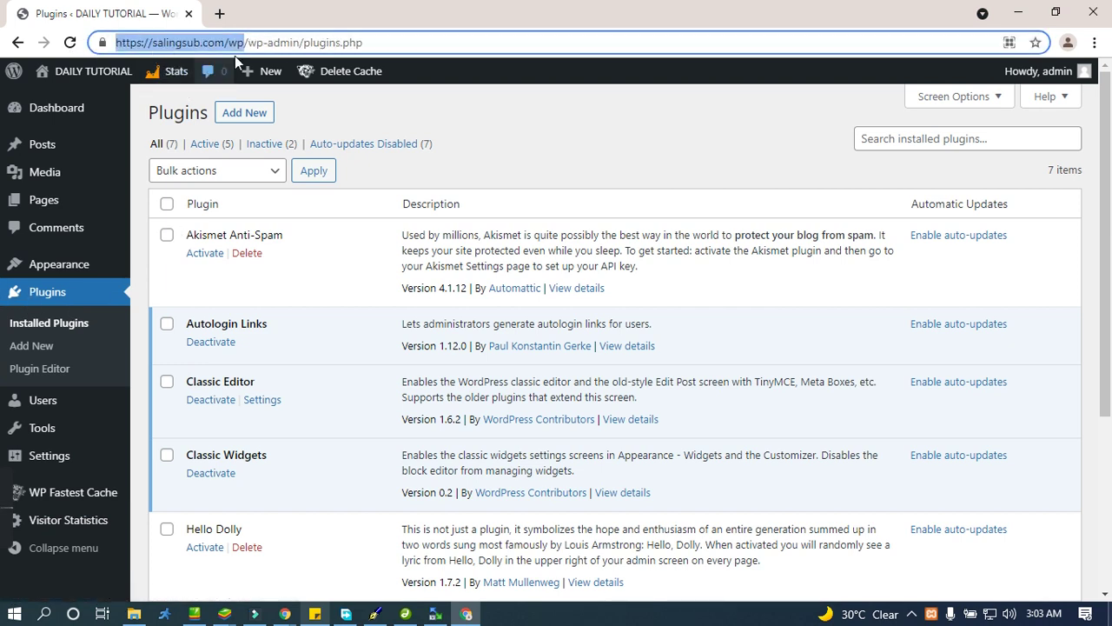
left_click_drag(249, 46, 101, 50)
key("ctrl+c")
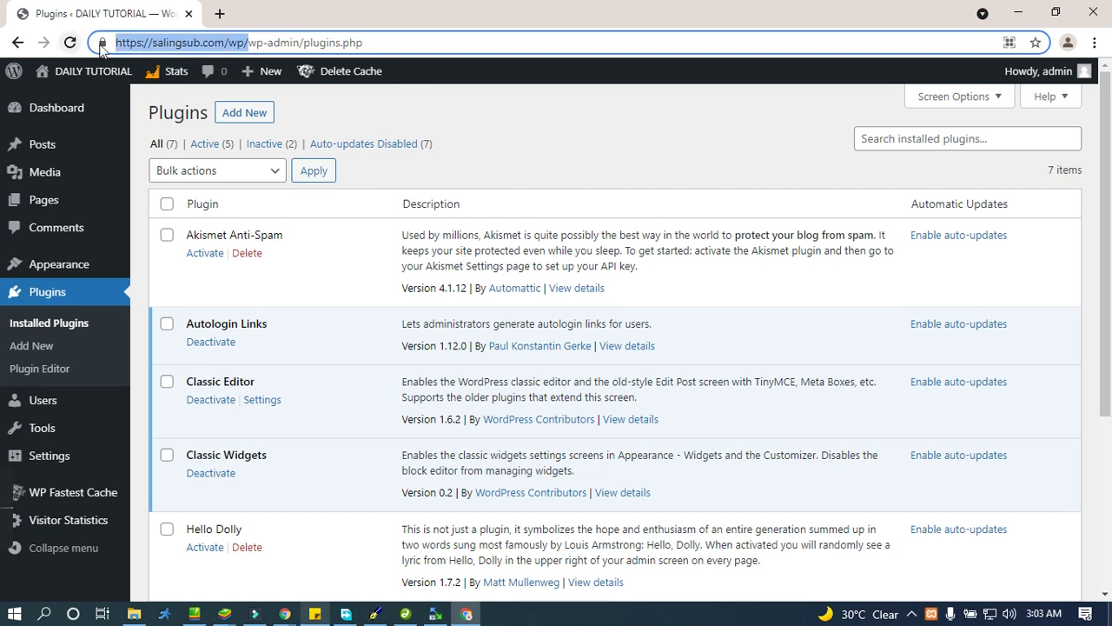
left_click(221, 14)
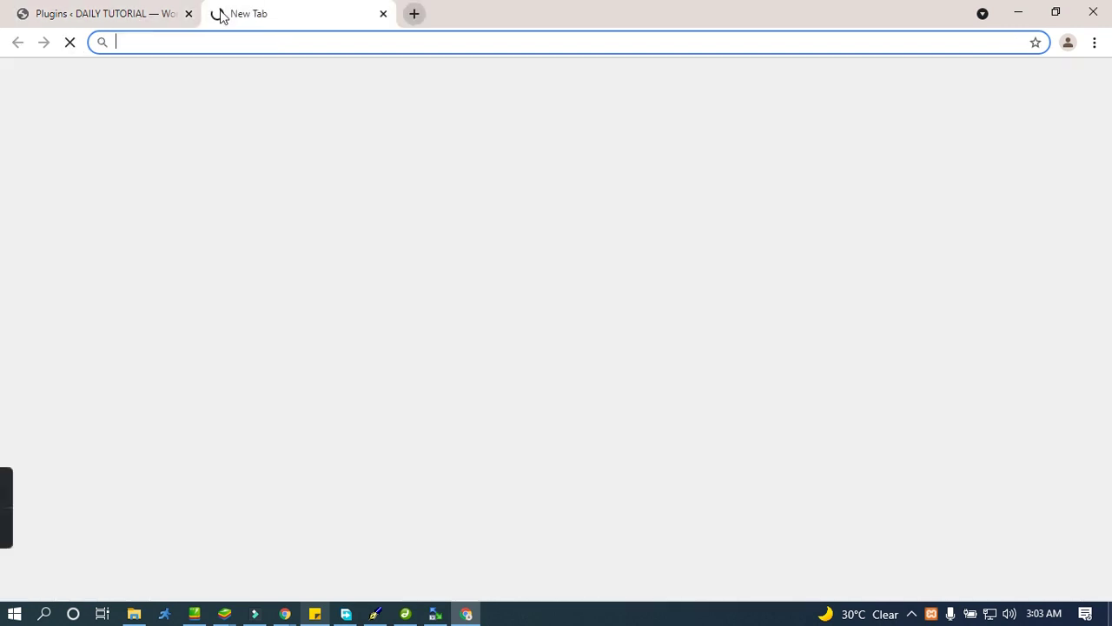
key("ctrl+v")
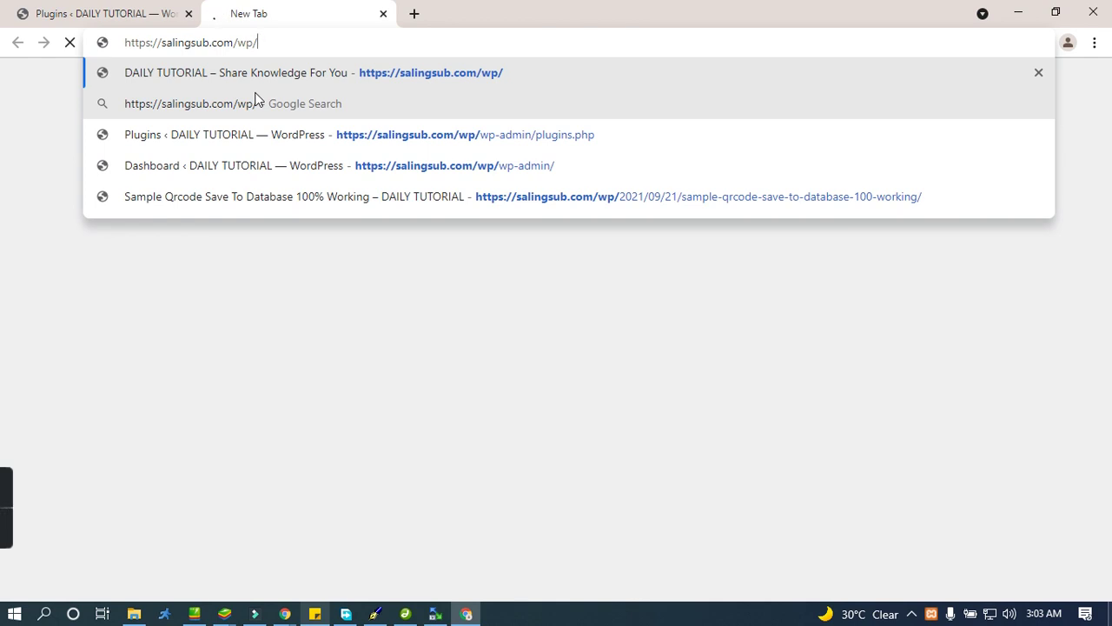
type("w")
key("BackSpace")
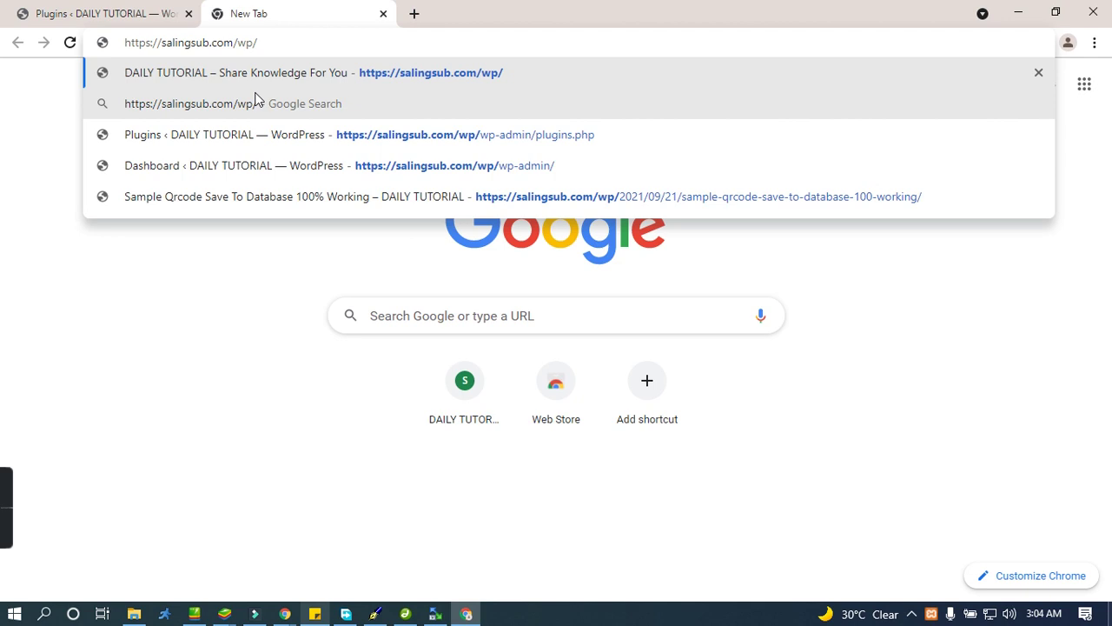
Back on the Plugins tab, open the public site via Visit Site in a new tab
left_click(119, 10)
mouse_move(83, 78)
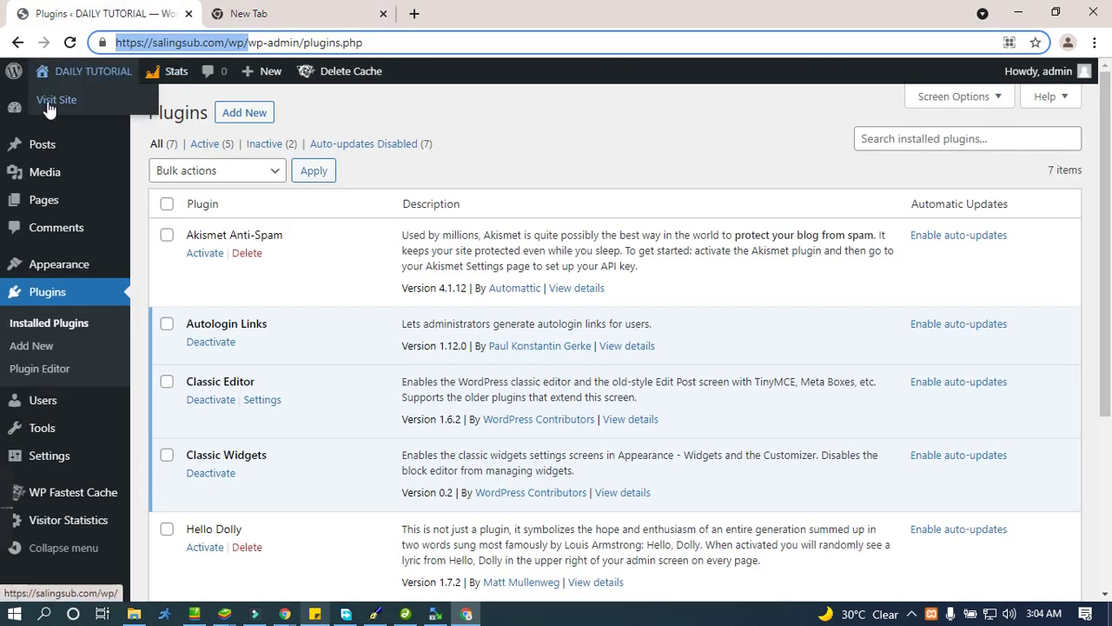
right_click(50, 104)
left_click(70, 113)
Open the popup.php QR scanner from the sidebar QR image, close the blank tab, and return to Plugins
left_click(299, 26)
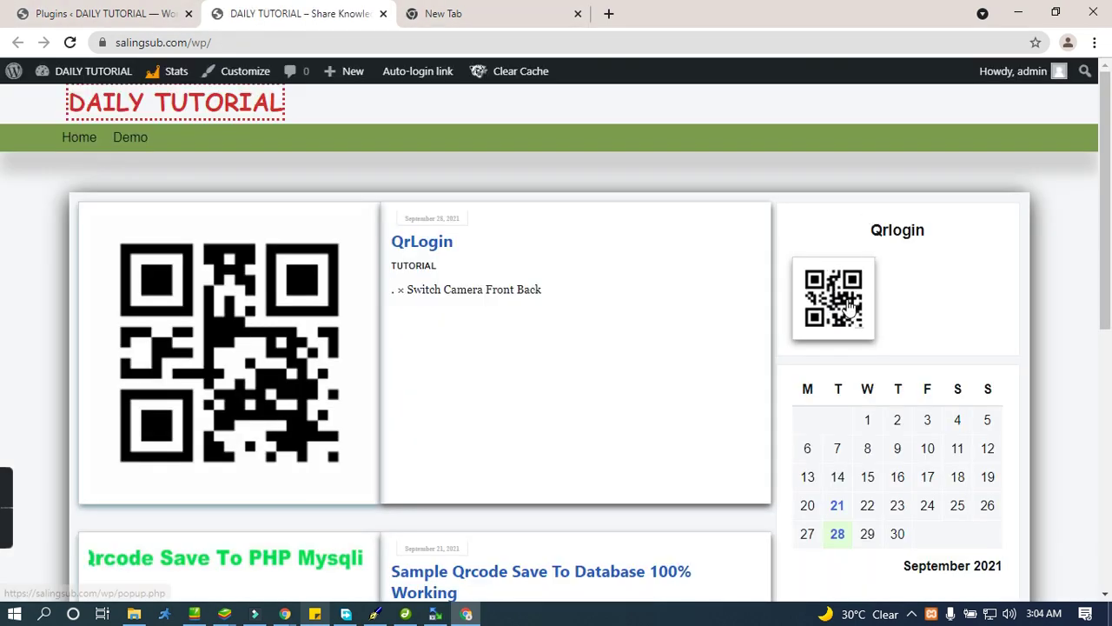
left_click(850, 304)
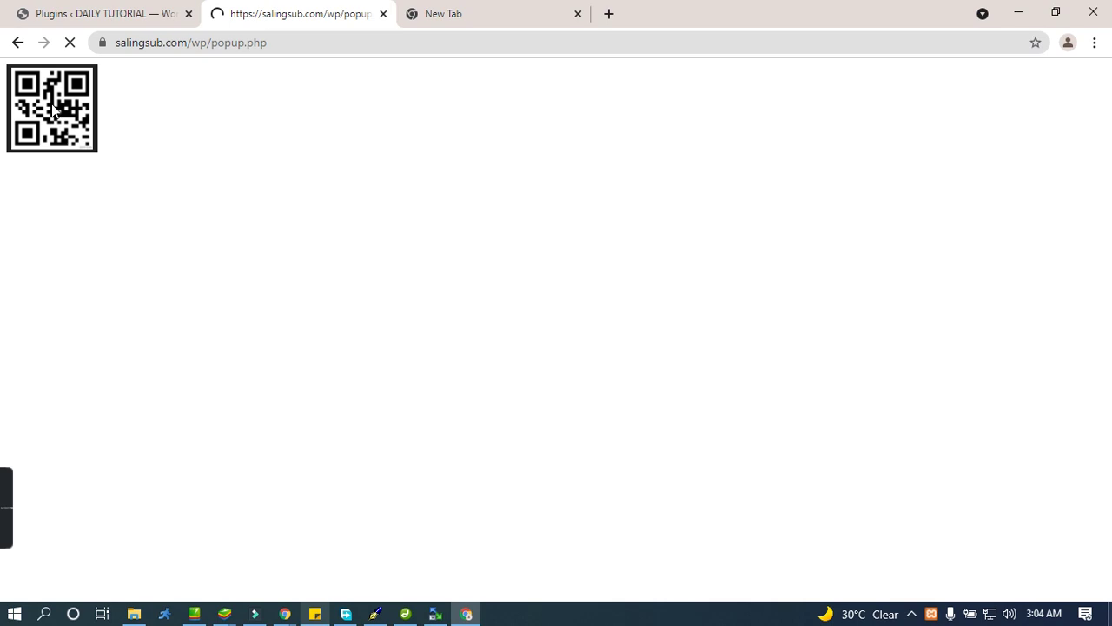
left_click(588, 24)
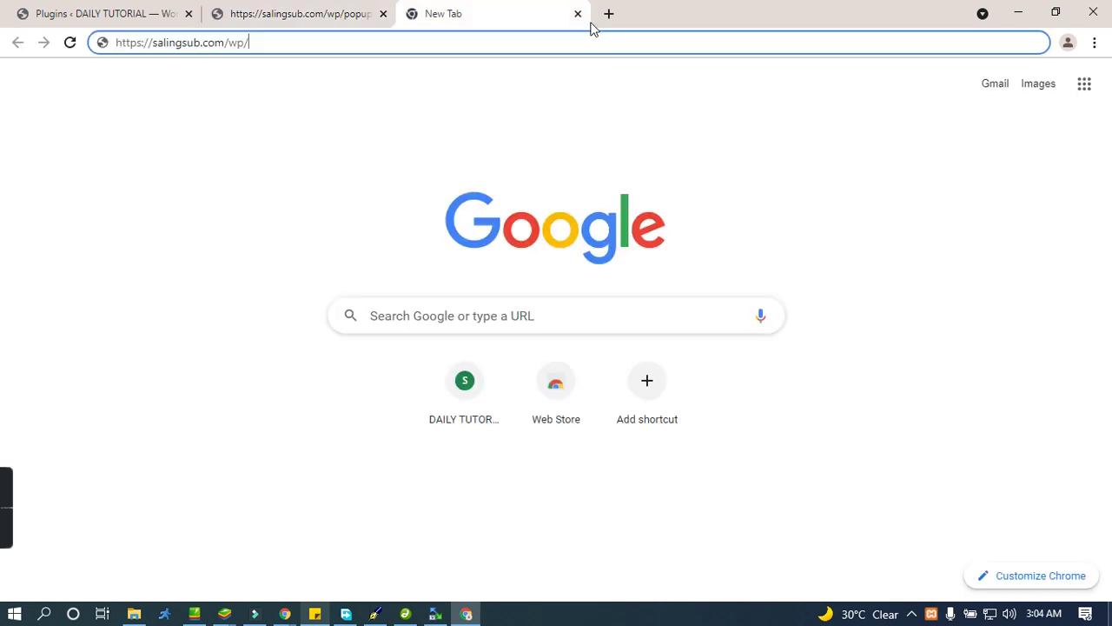
left_click(578, 14)
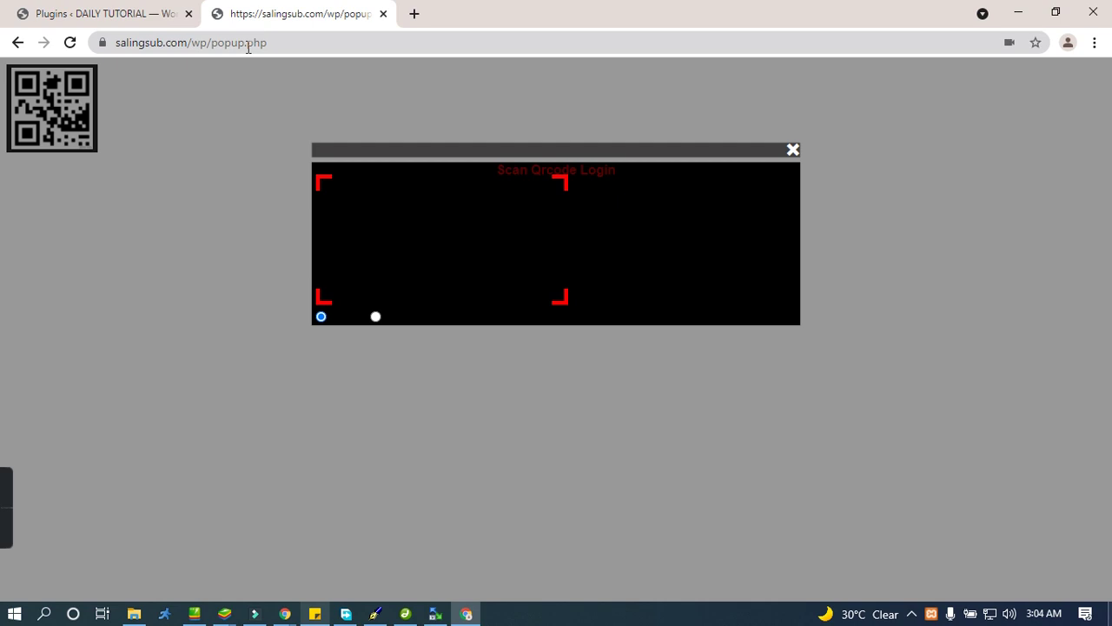
key("ctrl+Tab")
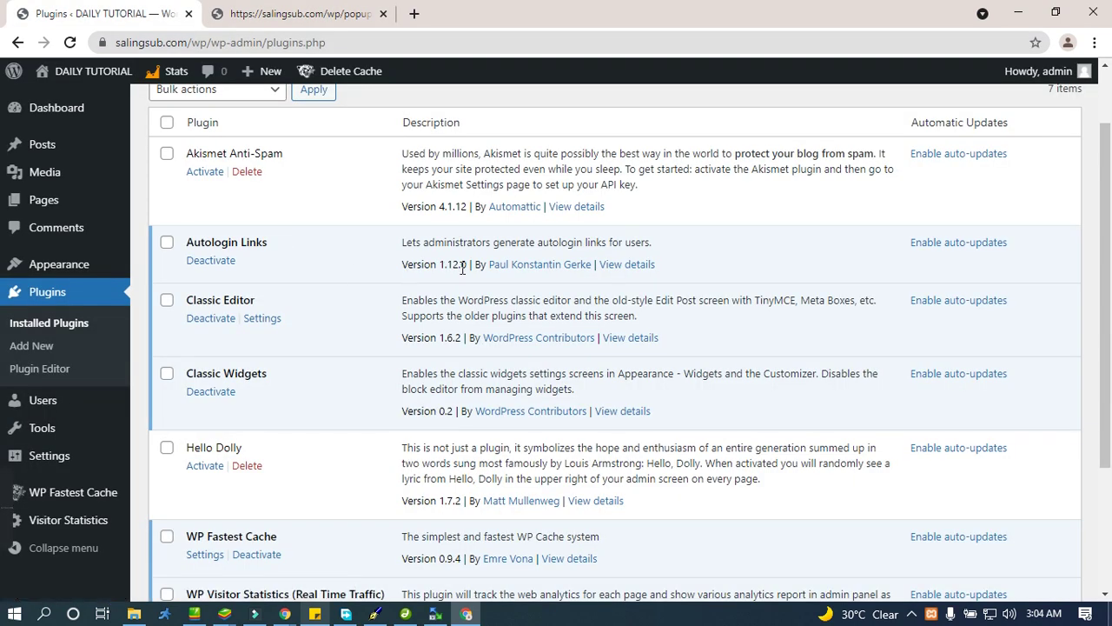
Browse the Autologin Links details: Installation, Changelog and Screenshots tabs, then close the modal
left_click(637, 266)
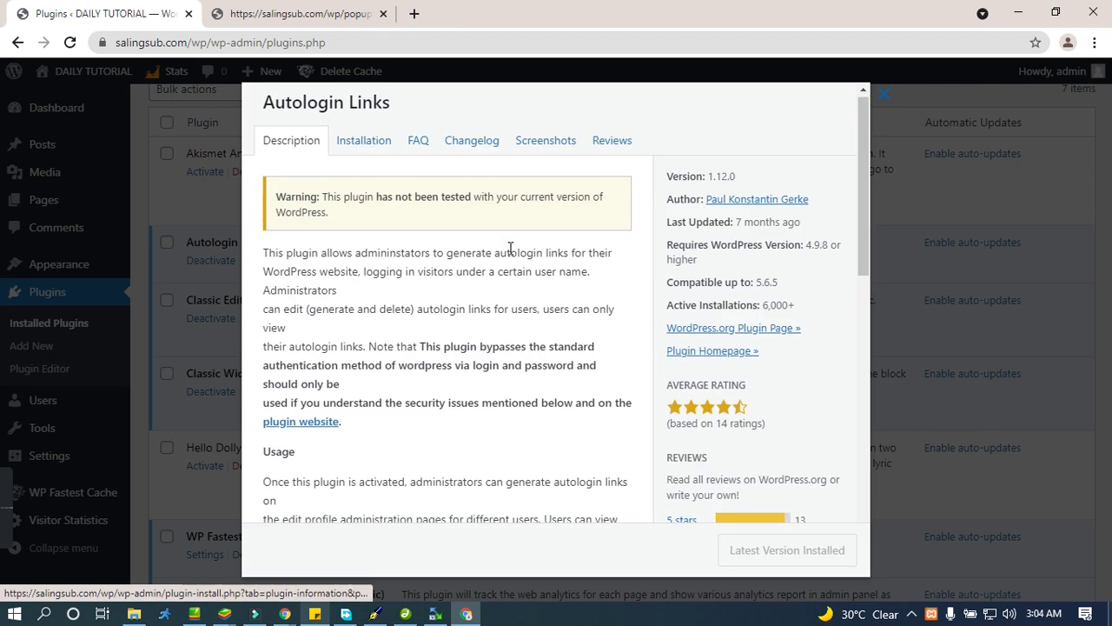
left_click(393, 153)
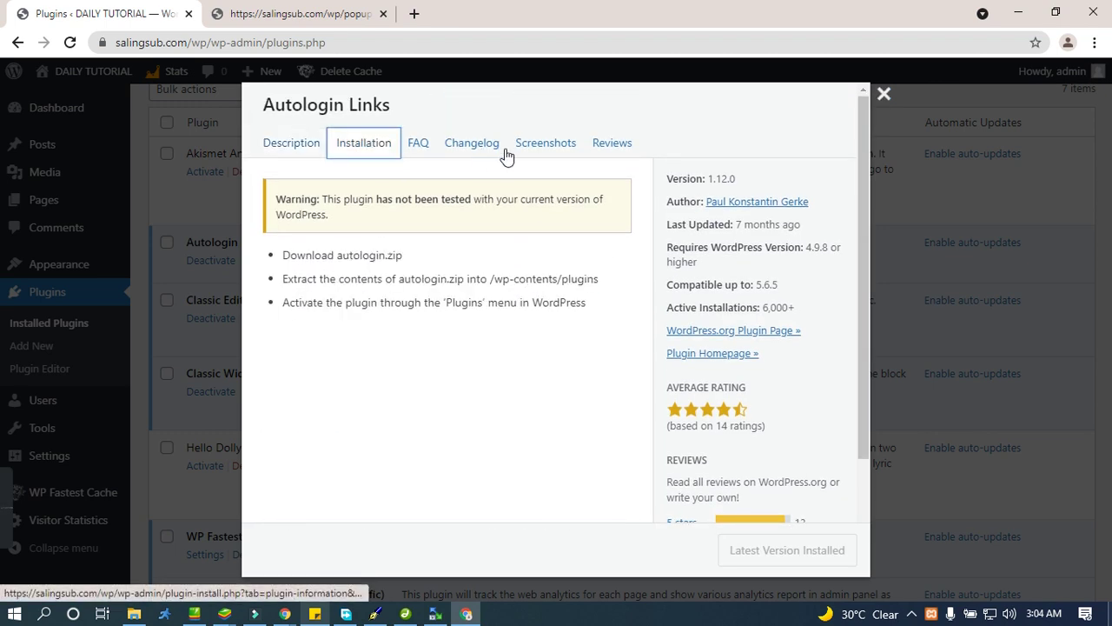
left_click(491, 154)
left_click(524, 153)
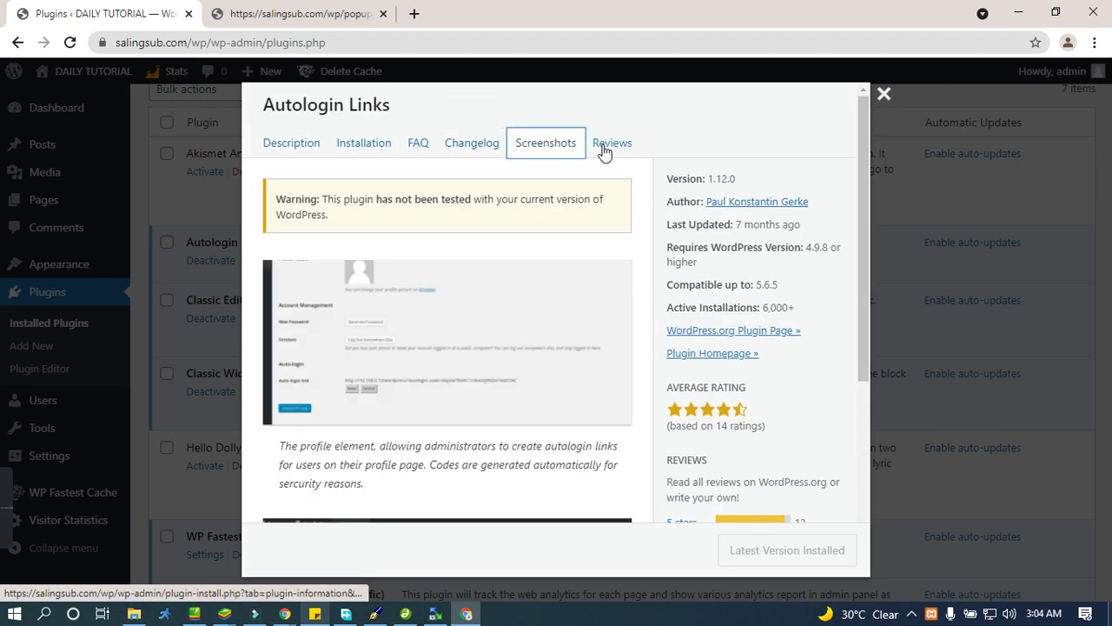
scroll(568, 258, "down", 3)
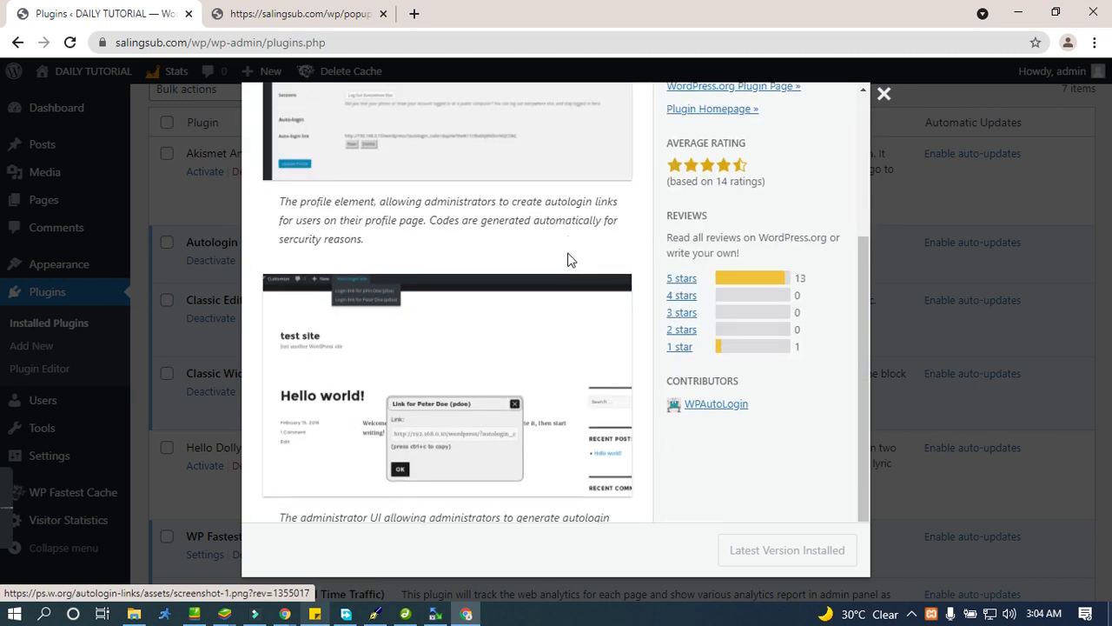
scroll(570, 259, "up", 3)
scroll(496, 190, "down", 3)
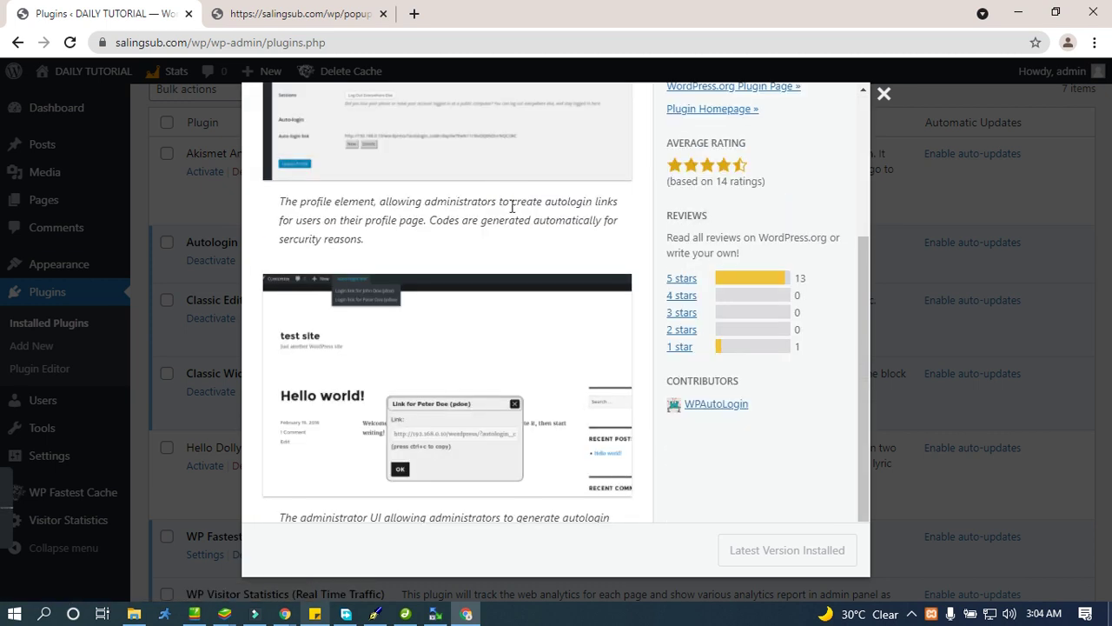
scroll(512, 206, "up", 3)
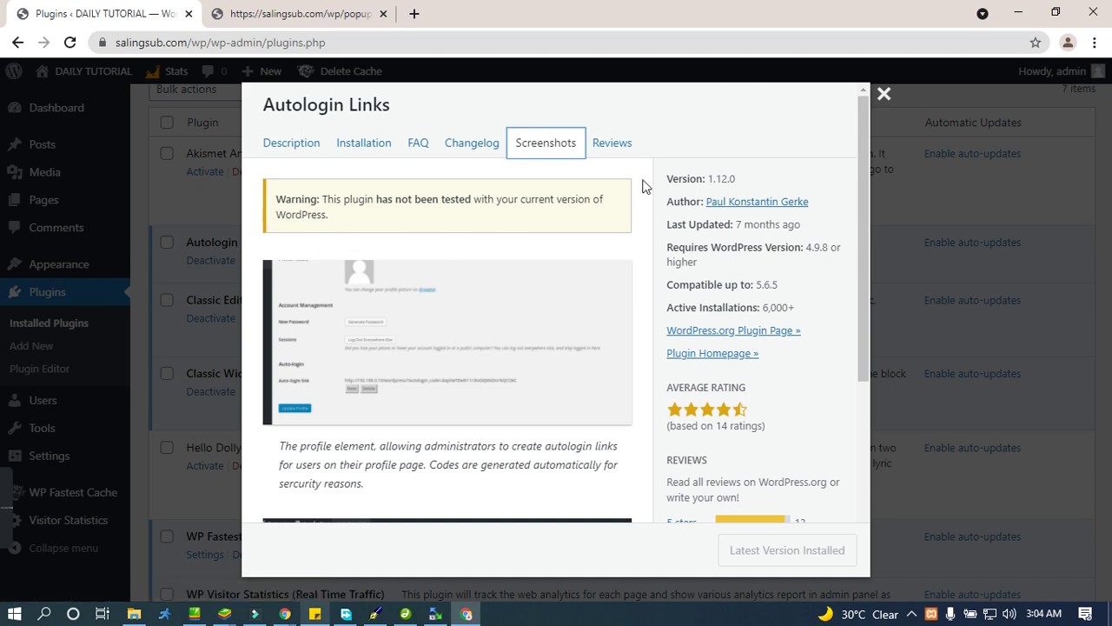
left_click(884, 99)
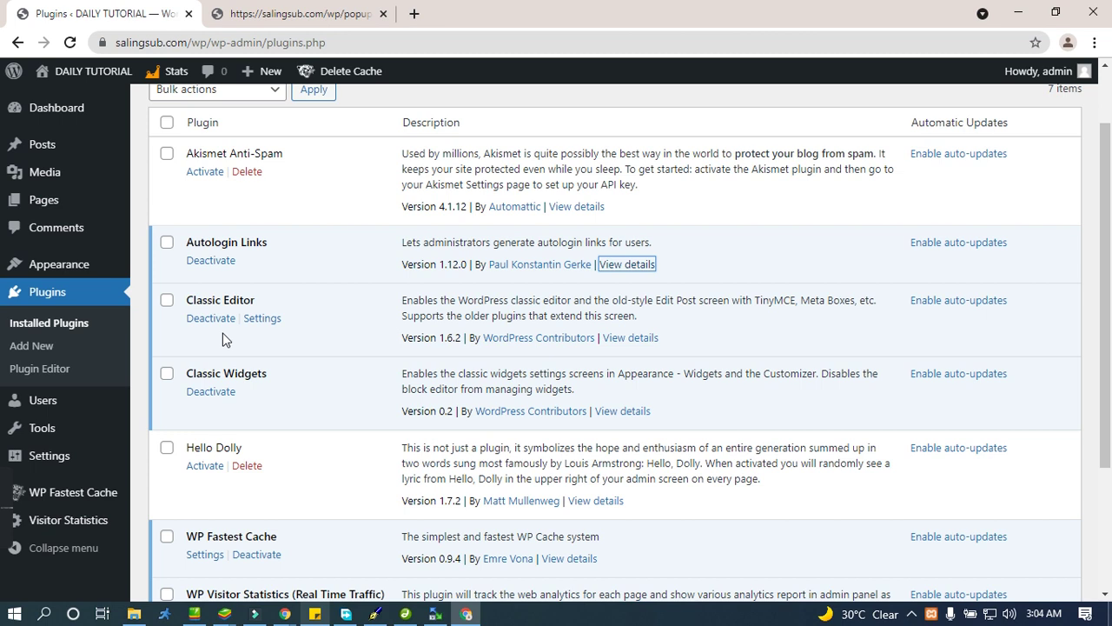
Go to Users > All Users
scroll(92, 305, "up", 1)
mouse_move(54, 200)
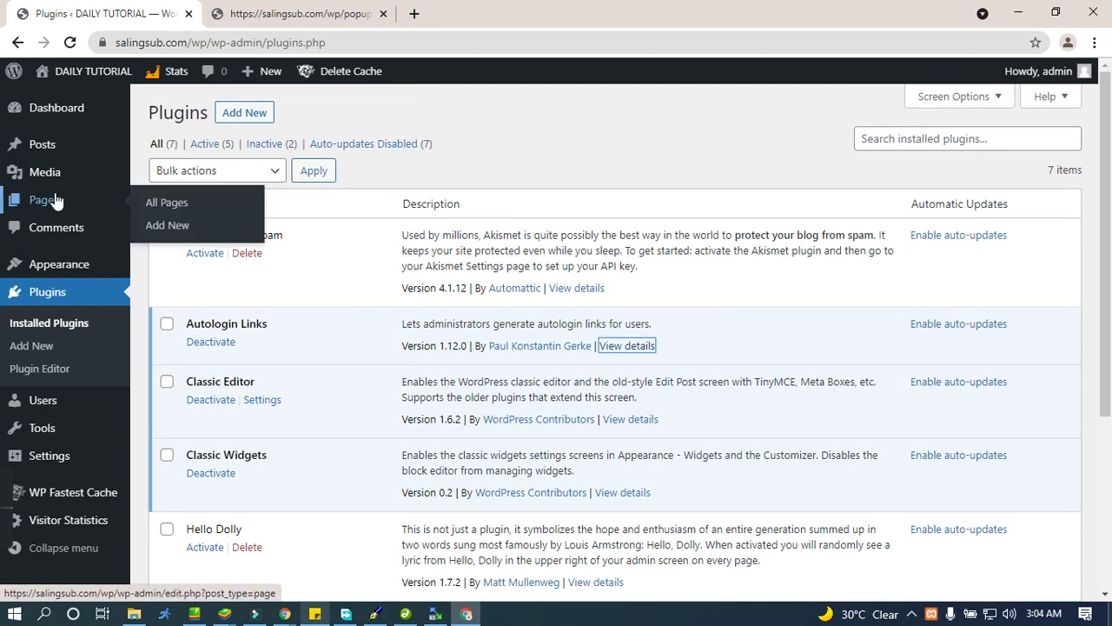
mouse_move(47, 399)
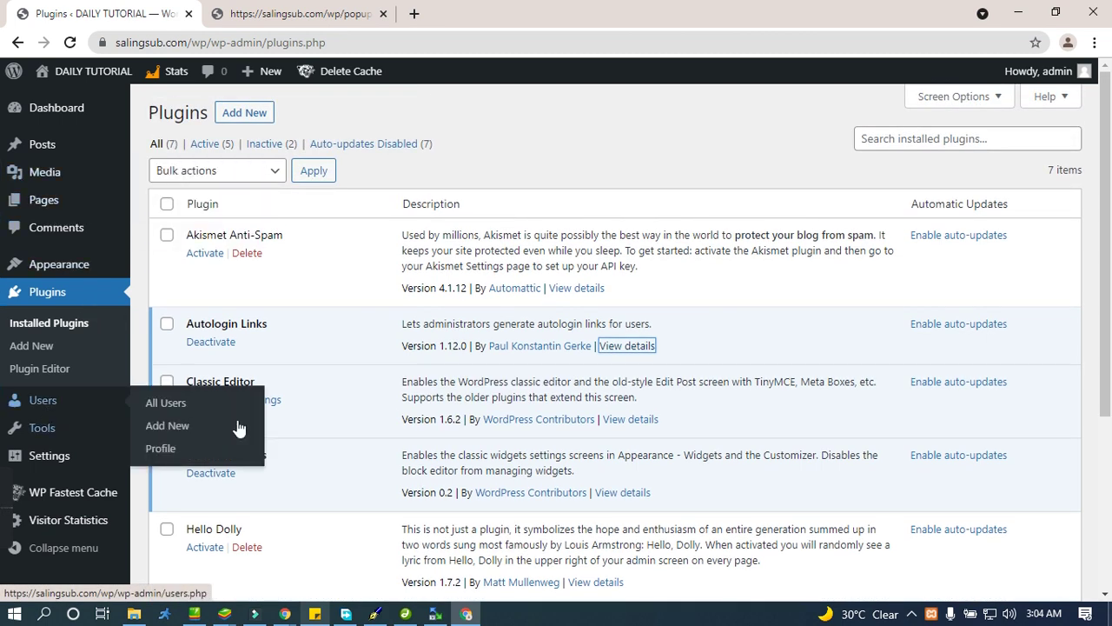
left_click(168, 403)
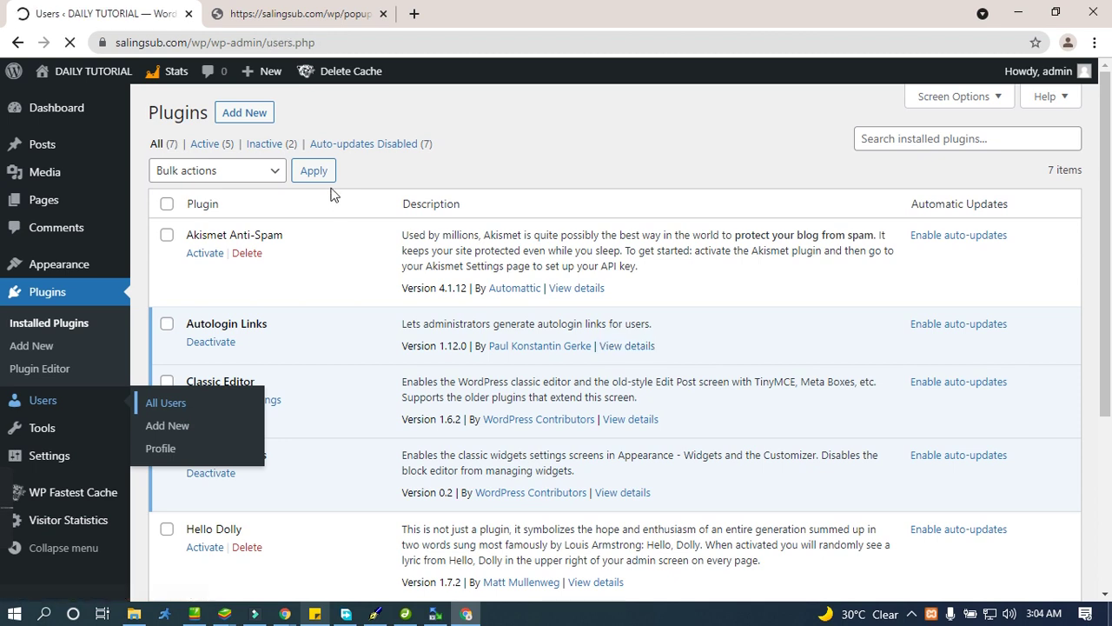
Switch to the popup.php QR-scan tab and reload it
key("ctrl+Tab")
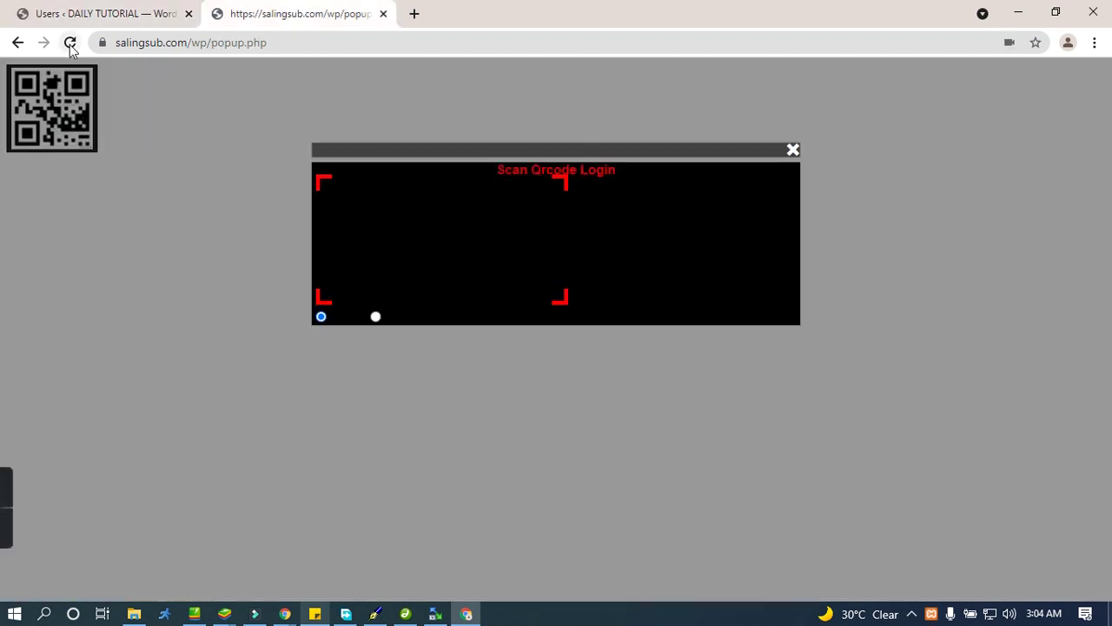
left_click(70, 43)
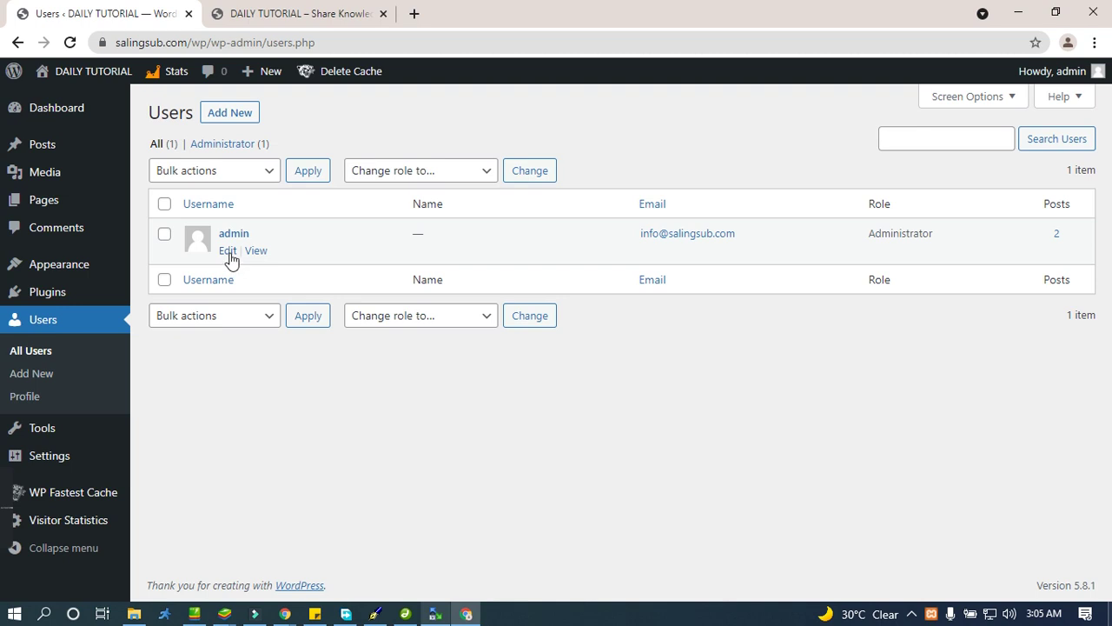
Open the admin's profile and select the auto-login QR code and URL
left_click(230, 251)
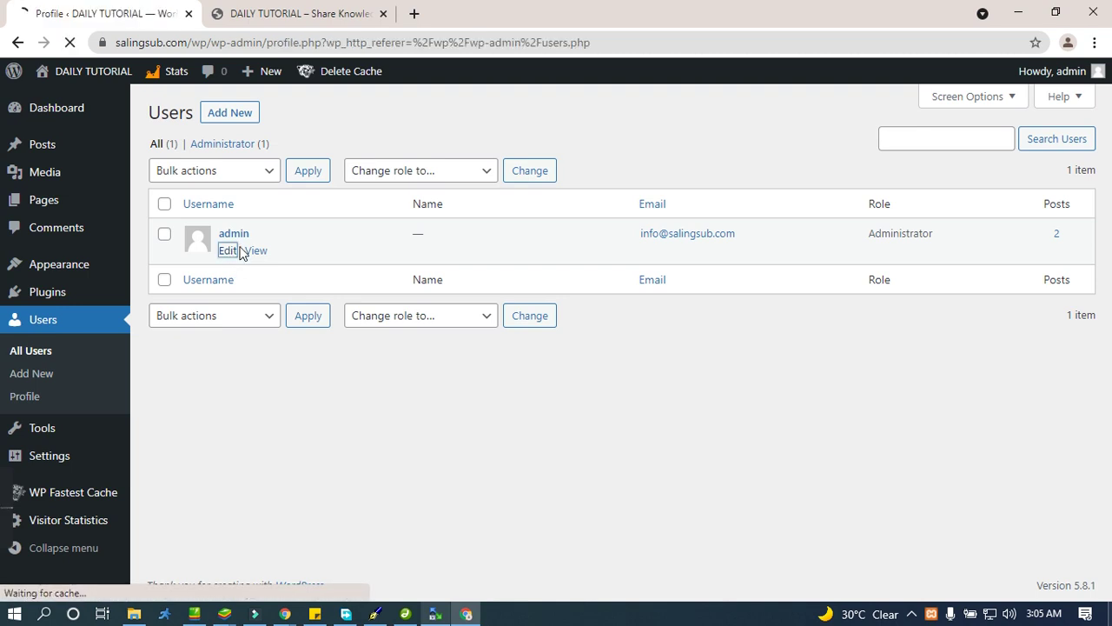
scroll(429, 325, "down", 4)
scroll(430, 325, "down", 8)
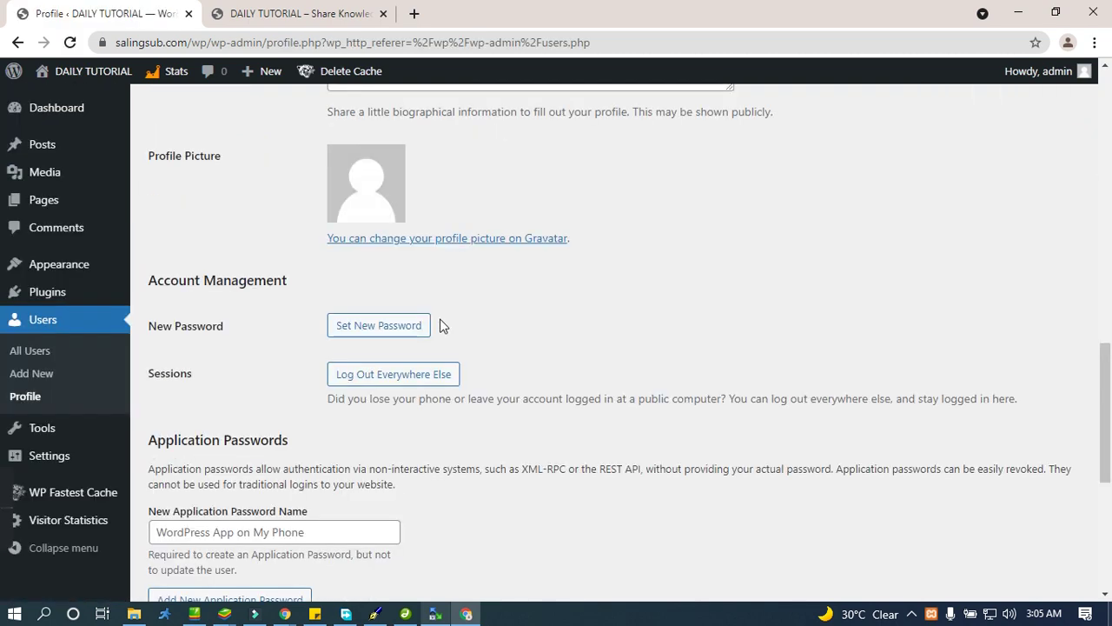
scroll(441, 325, "down", 5)
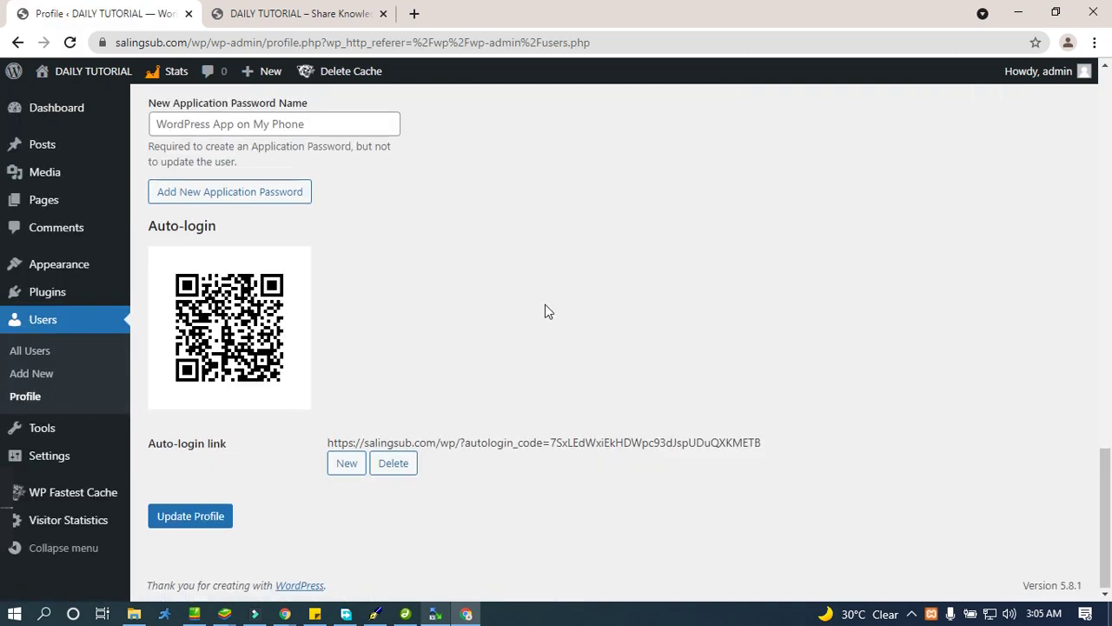
double_click(237, 329)
left_click(137, 318)
left_click_drag(326, 444, 807, 447)
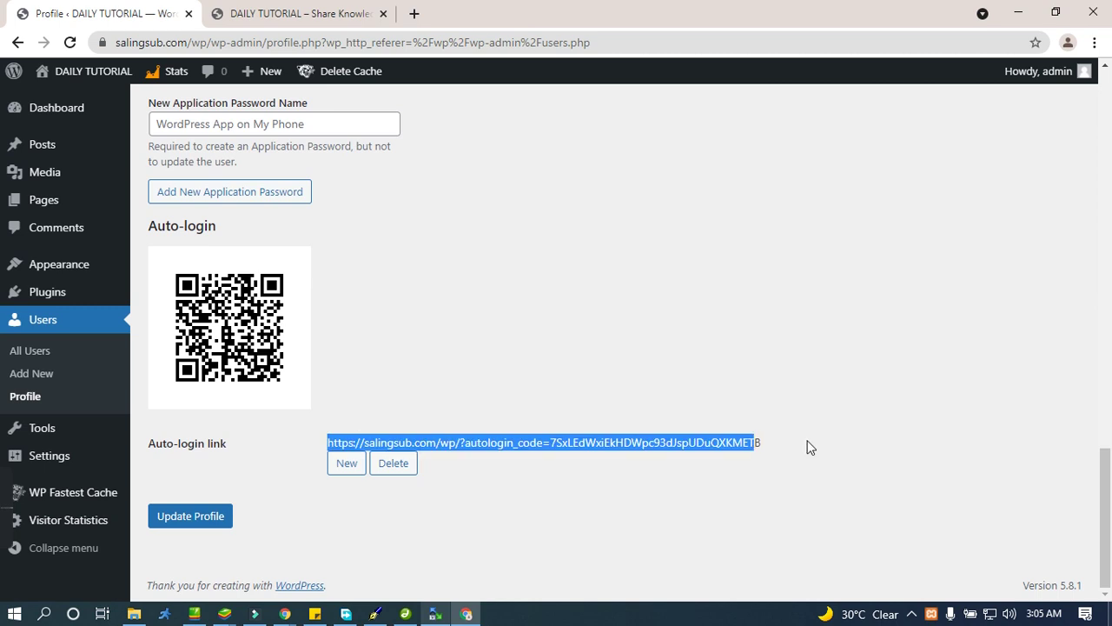
left_click(784, 449)
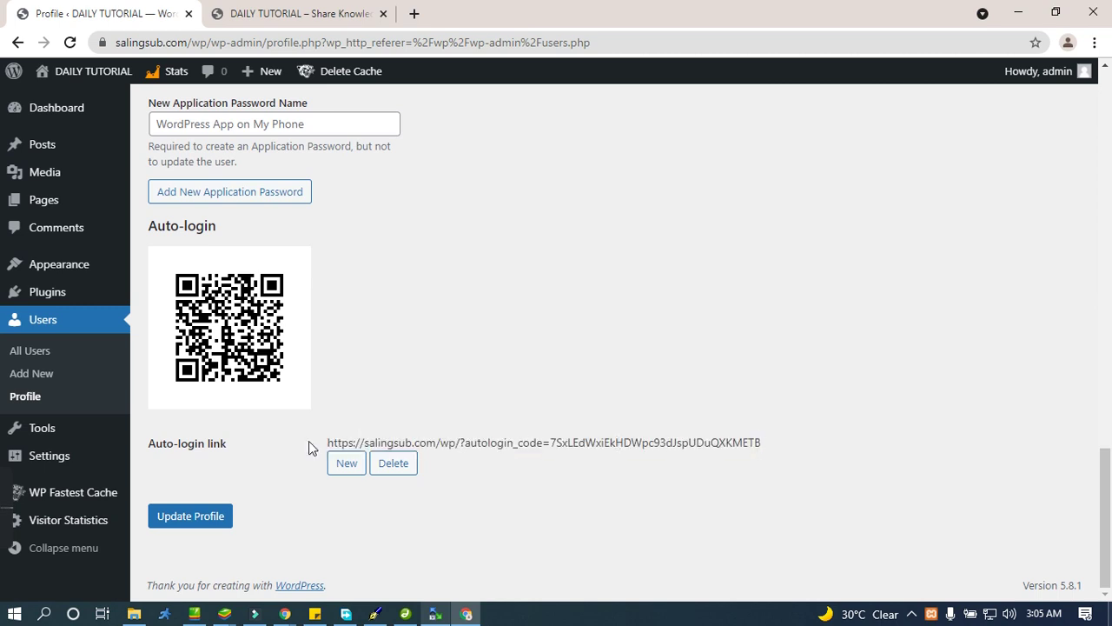
left_click_drag(320, 444, 815, 444)
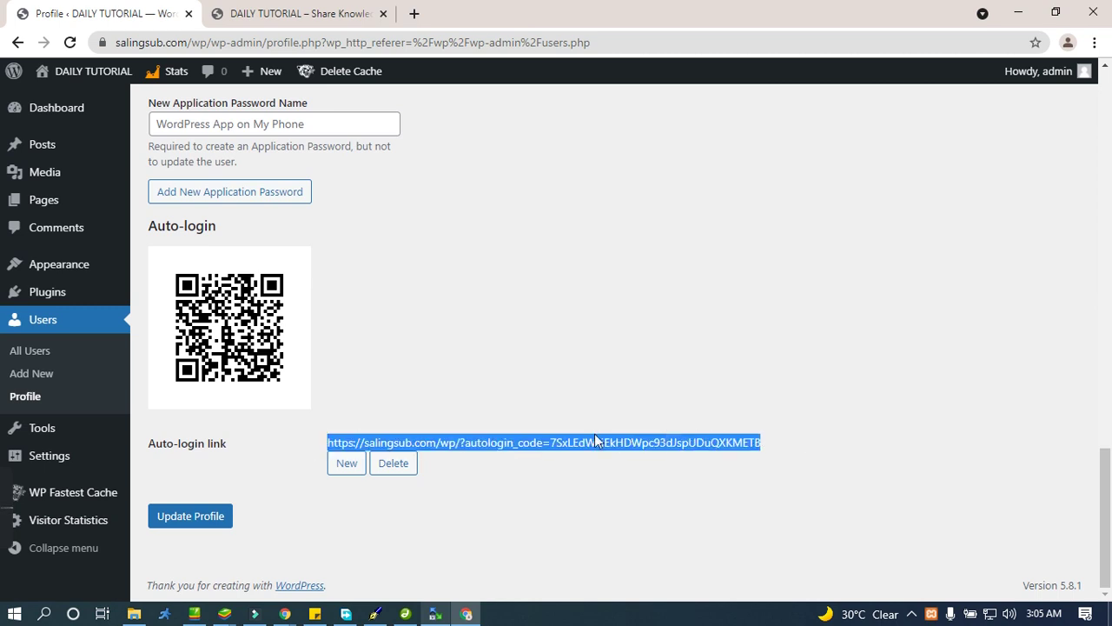
Delete the admin's auto-login link, update the profile, and switch to the DAILY TUTORIAL tab
scroll(595, 433, "up", 5)
scroll(442, 391, "down", 5)
mouse_move(64, 400)
left_click(541, 389)
left_click(387, 466)
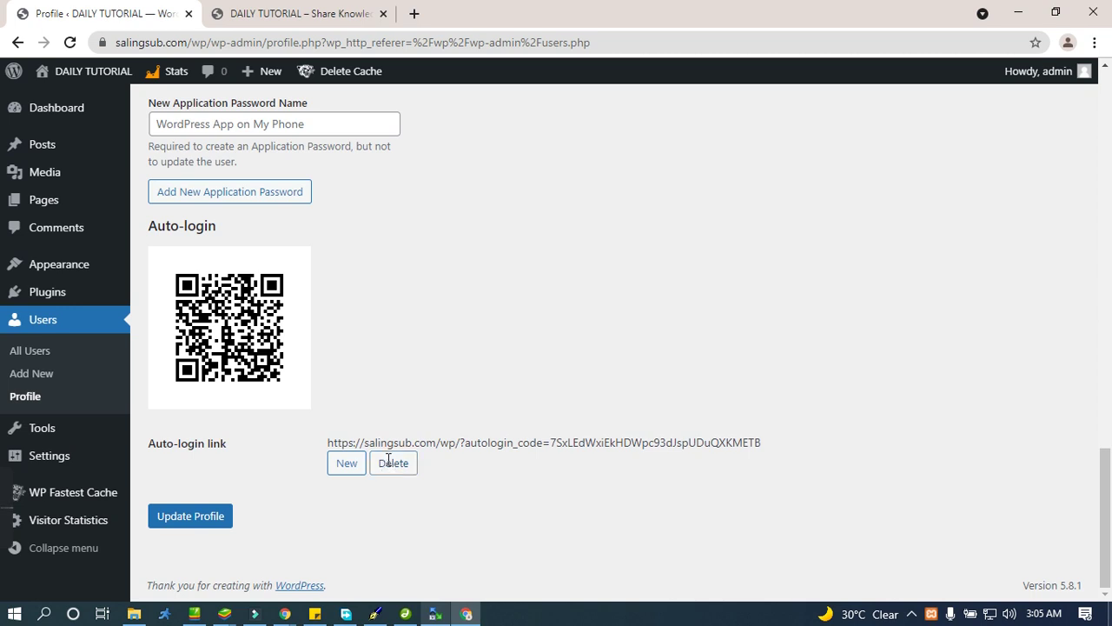
left_click(208, 519)
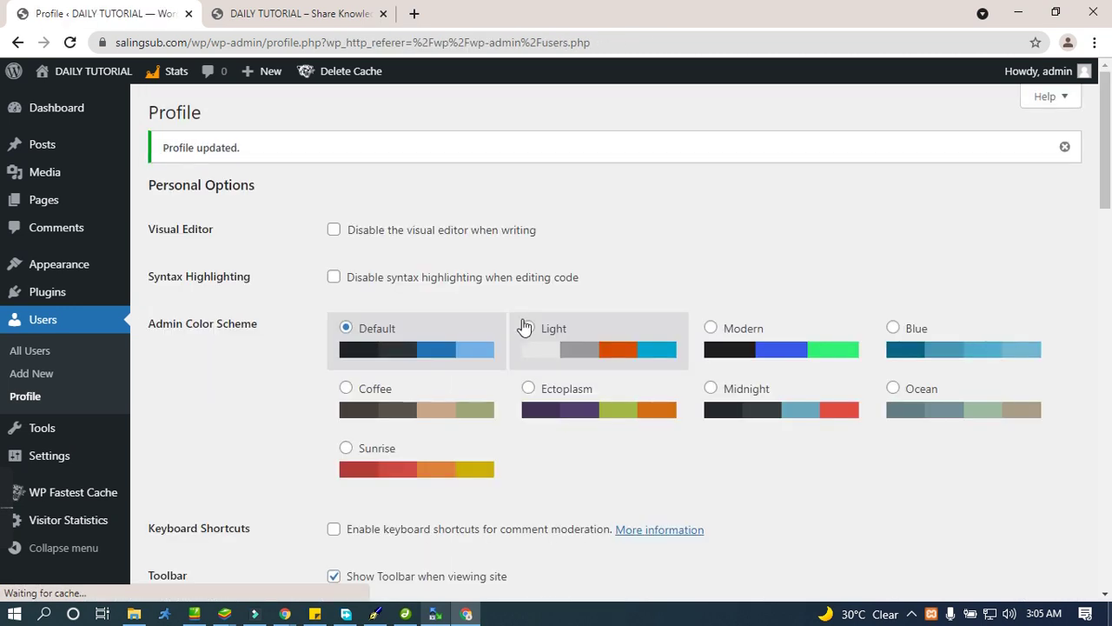
left_click(385, 8)
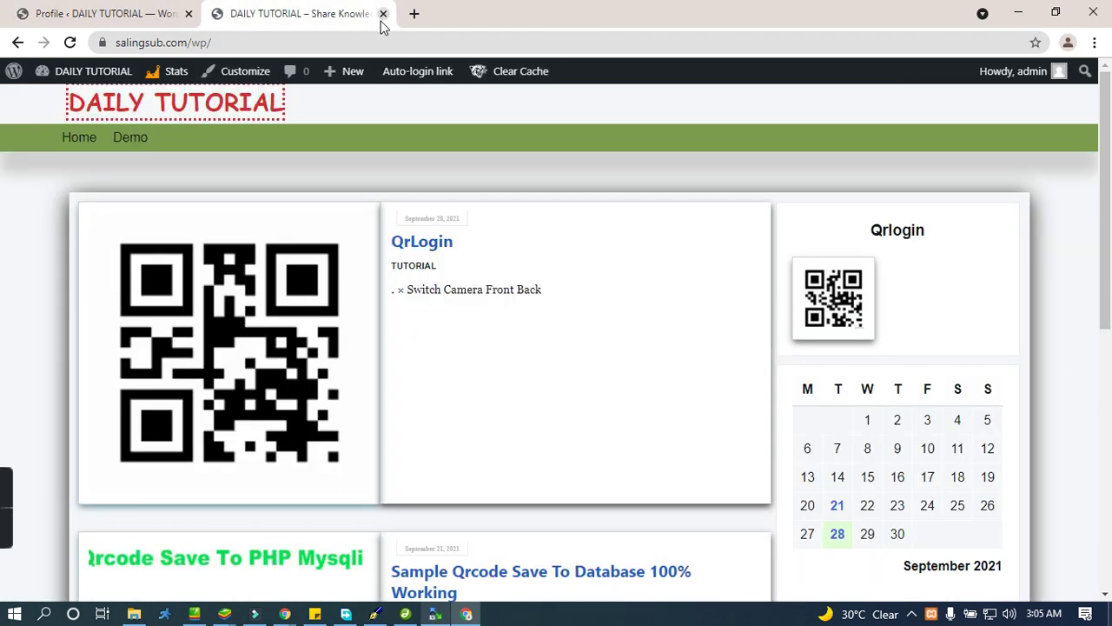
Close the site tab and log out via Howdy, admin > Log Out
left_click(384, 13)
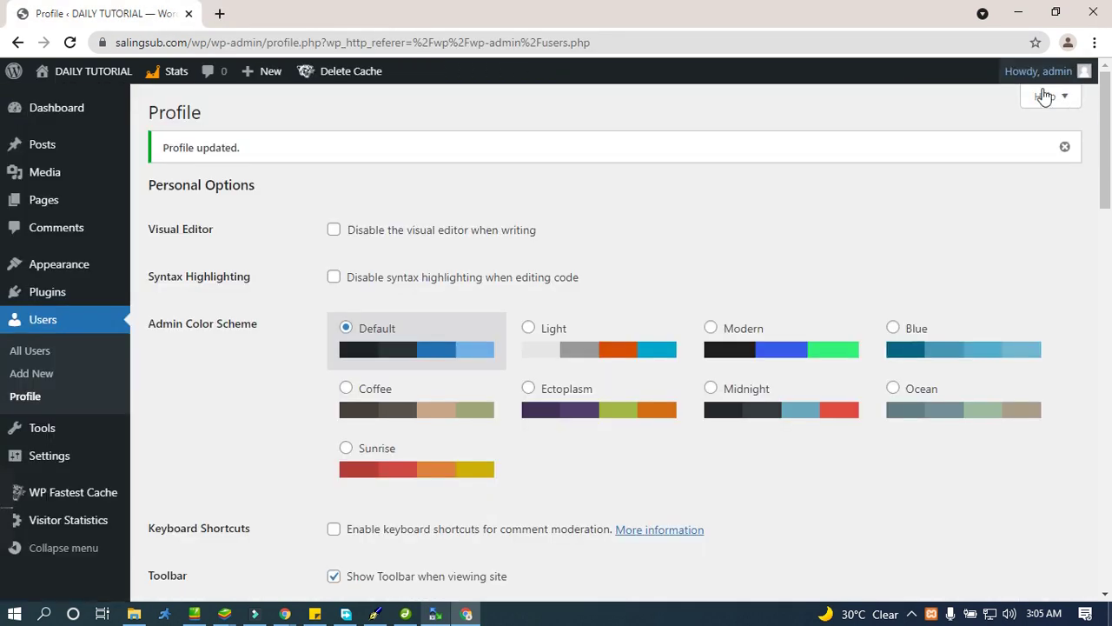
mouse_move(1041, 72)
left_click(968, 157)
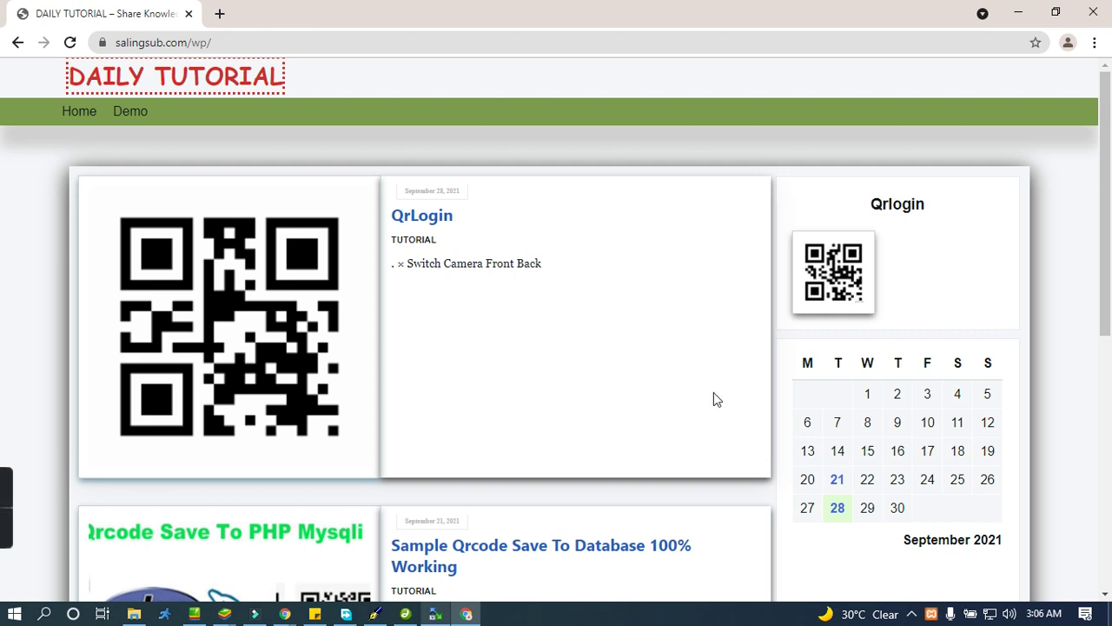
Open the Qrlogin widget's QR page, scan the old code, and go back after it's rejected
left_click(836, 274)
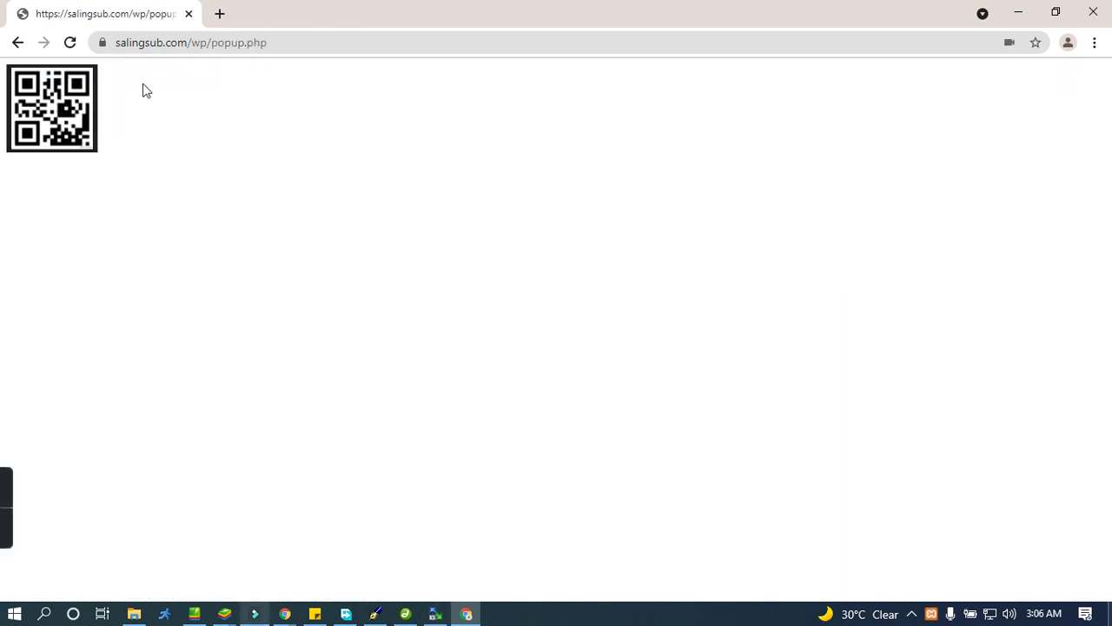
left_click(32, 104)
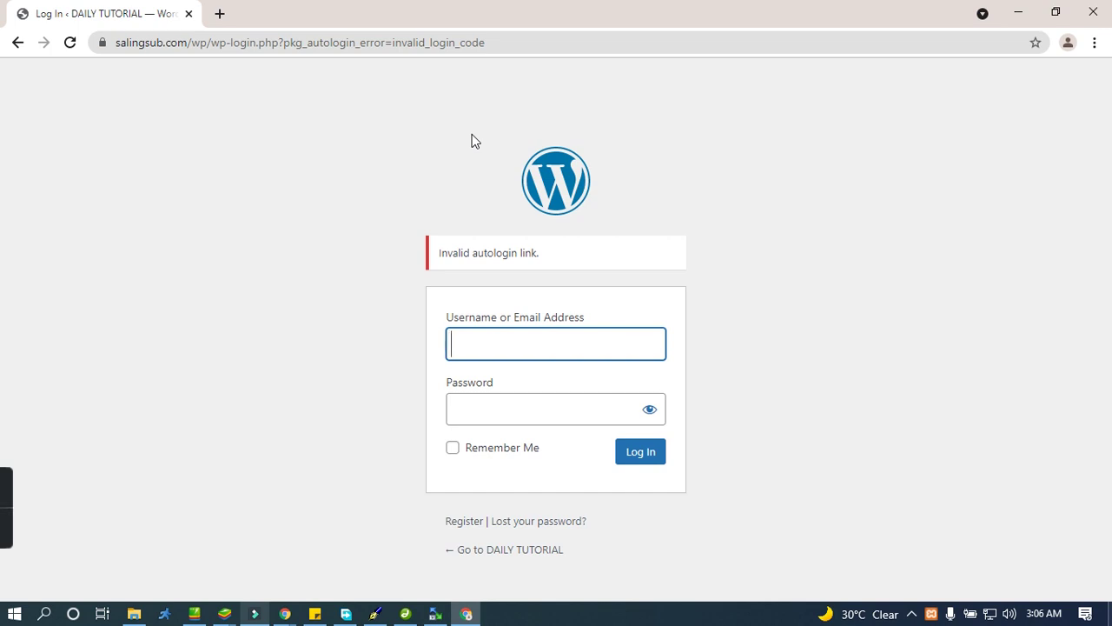
left_click(17, 43)
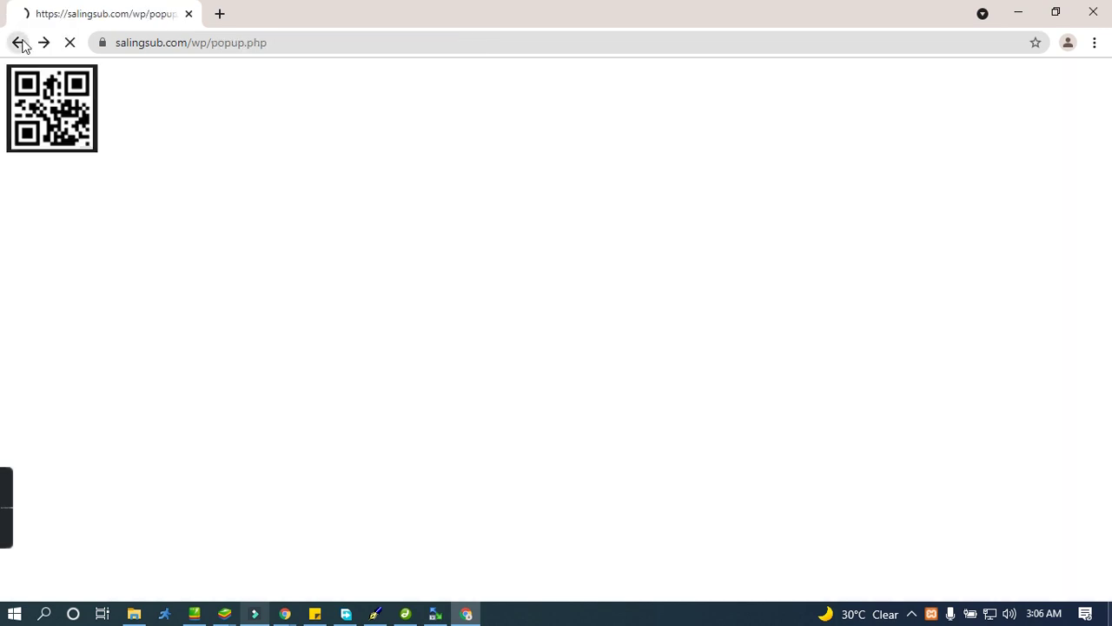
Open the QR scanner, then sign in manually with the admin's e-mail and password
left_click(46, 93)
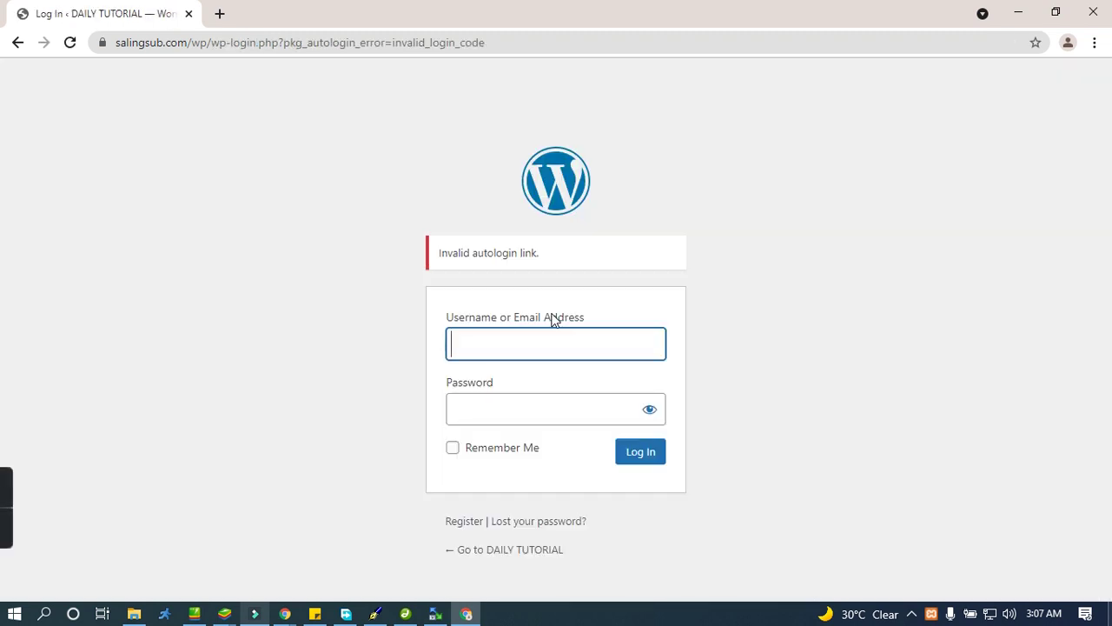
type("im")
key("ctrl+a")
key("BackSpace")
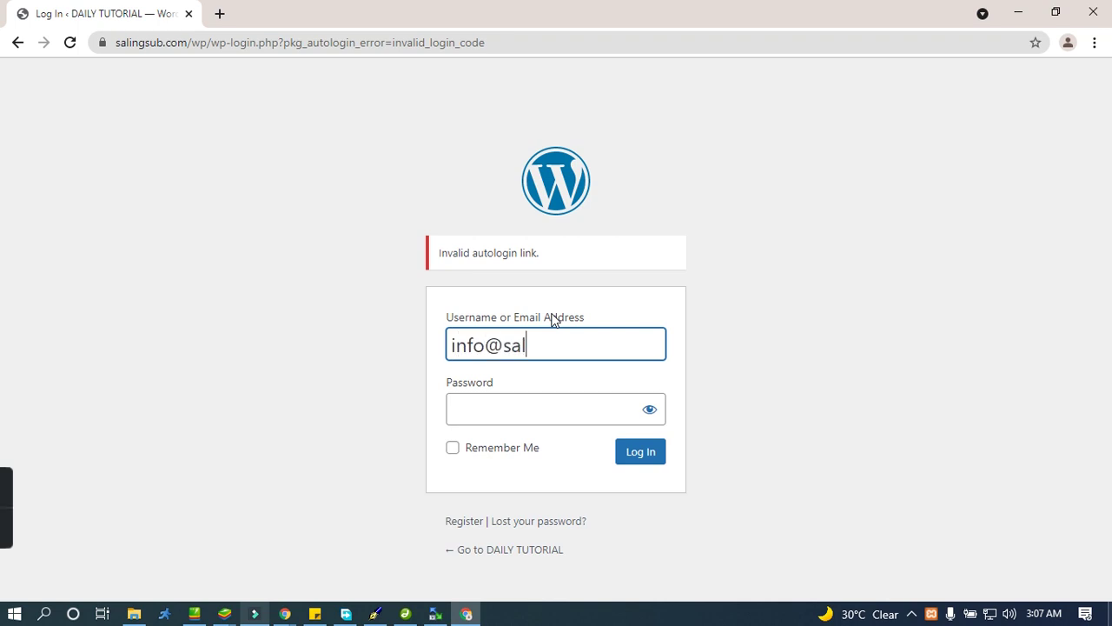
key("Tab")
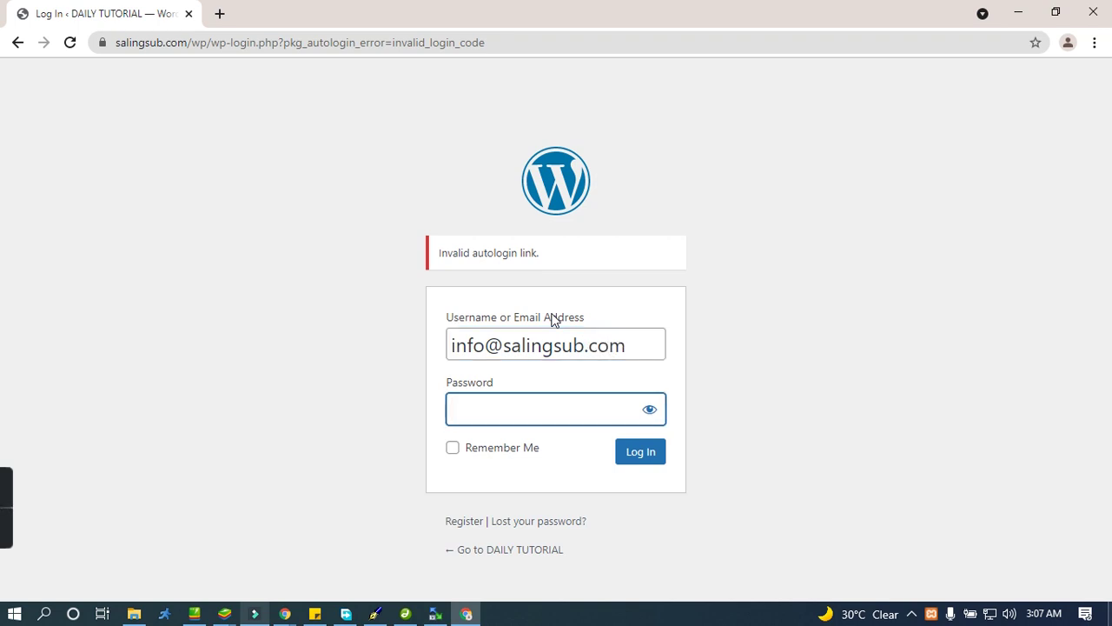
type("*********")
key("Return")
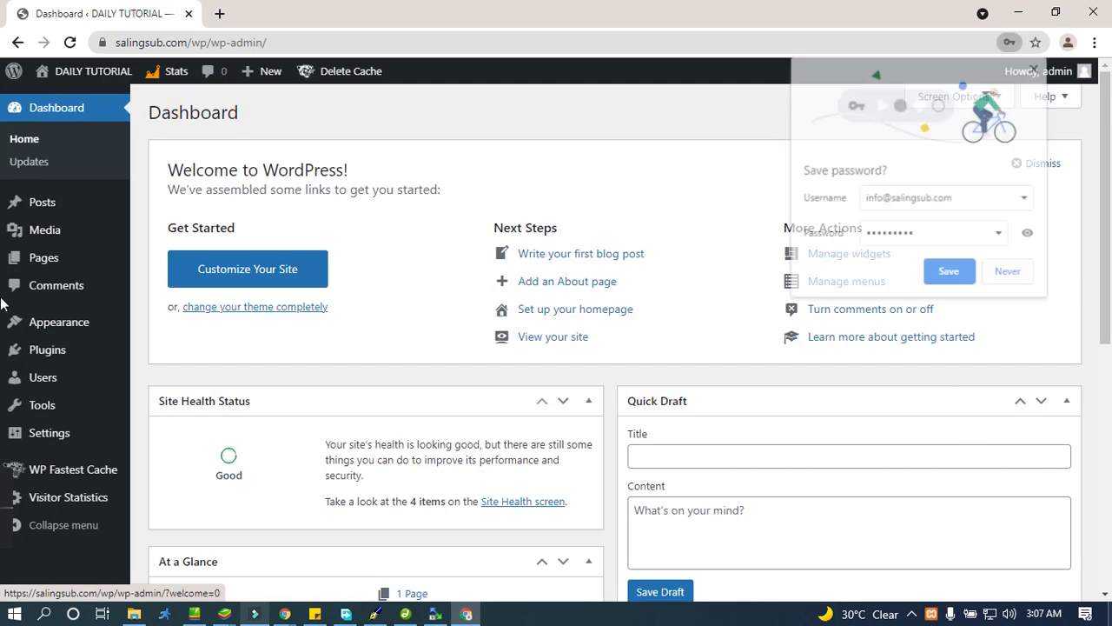
Open All Users, decline the browser's password save with Never, and edit the admin profile
mouse_move(61, 379)
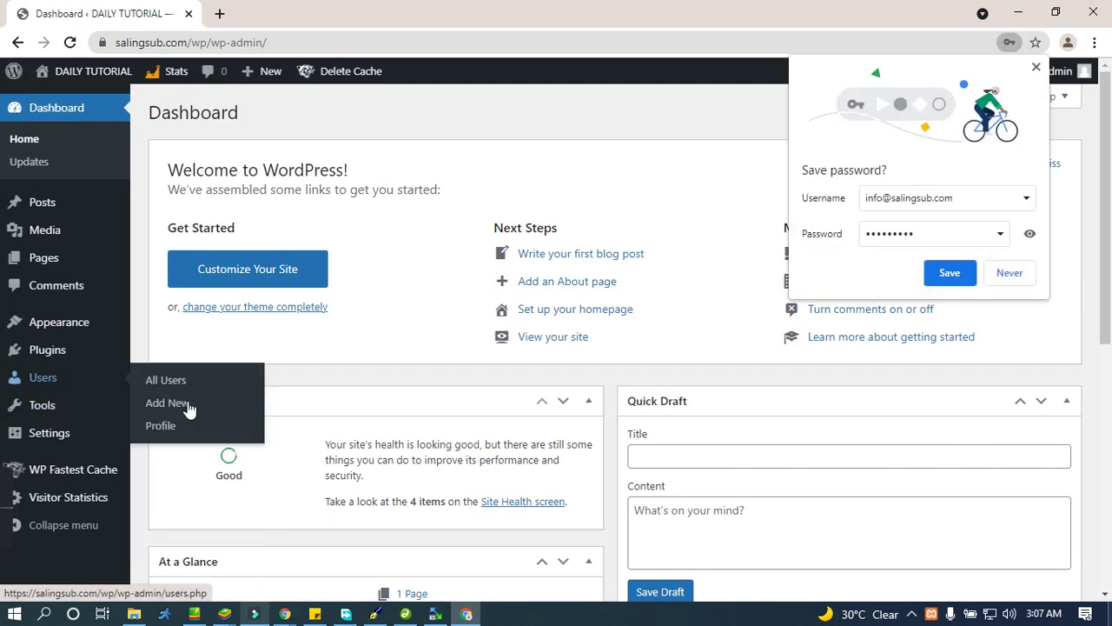
left_click(160, 379)
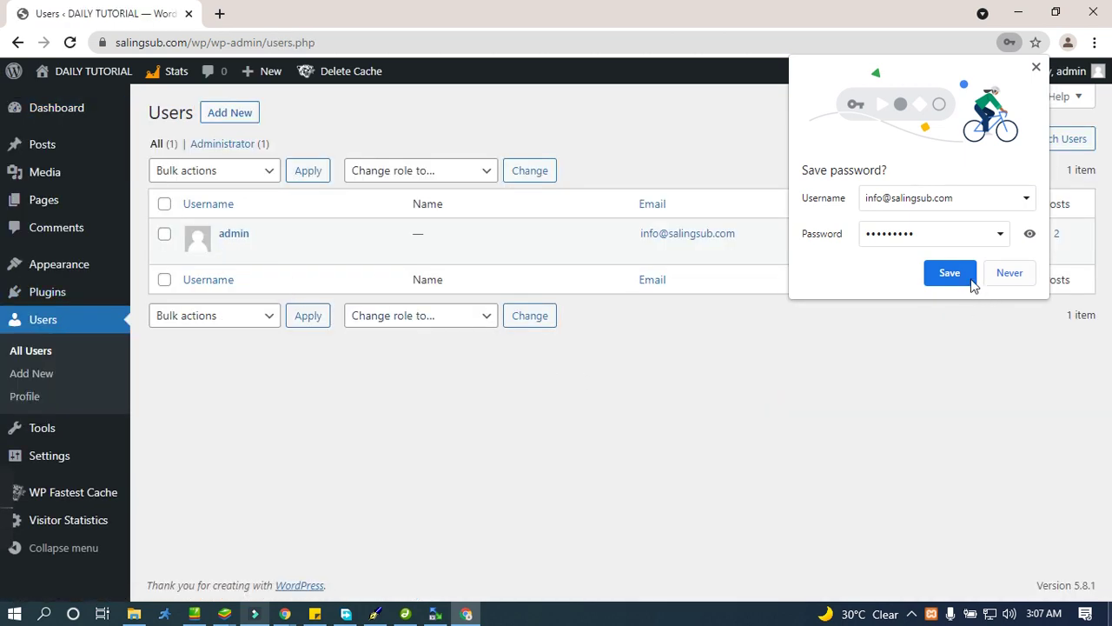
left_click(1000, 275)
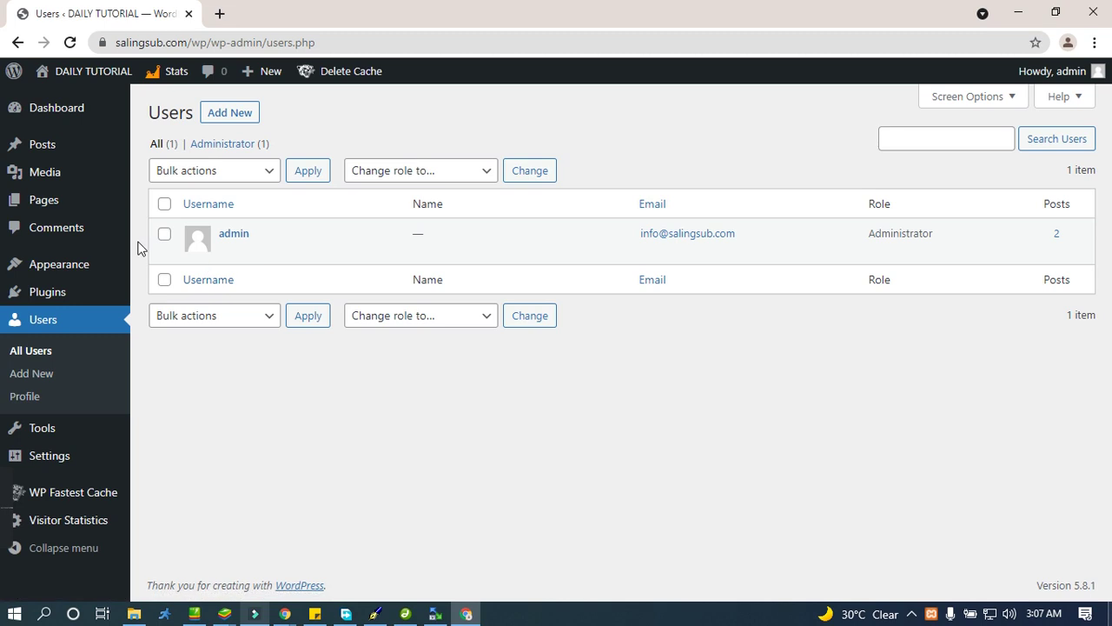
left_click(222, 252)
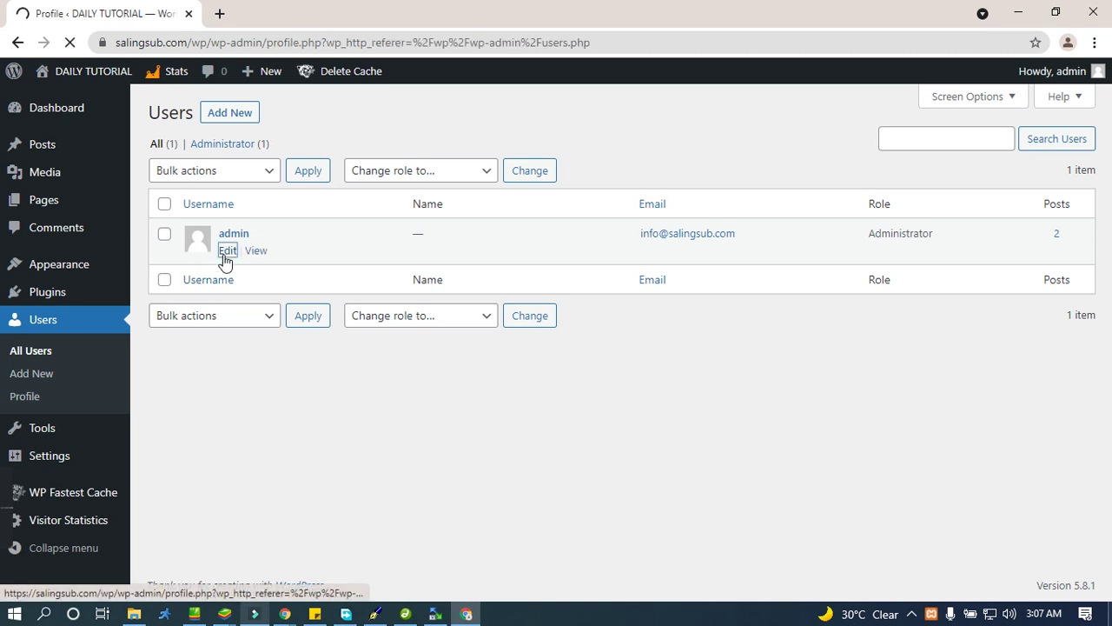
Generate a new auto-login link, update the profile, and copy the new URL
scroll(477, 469, "down", 15)
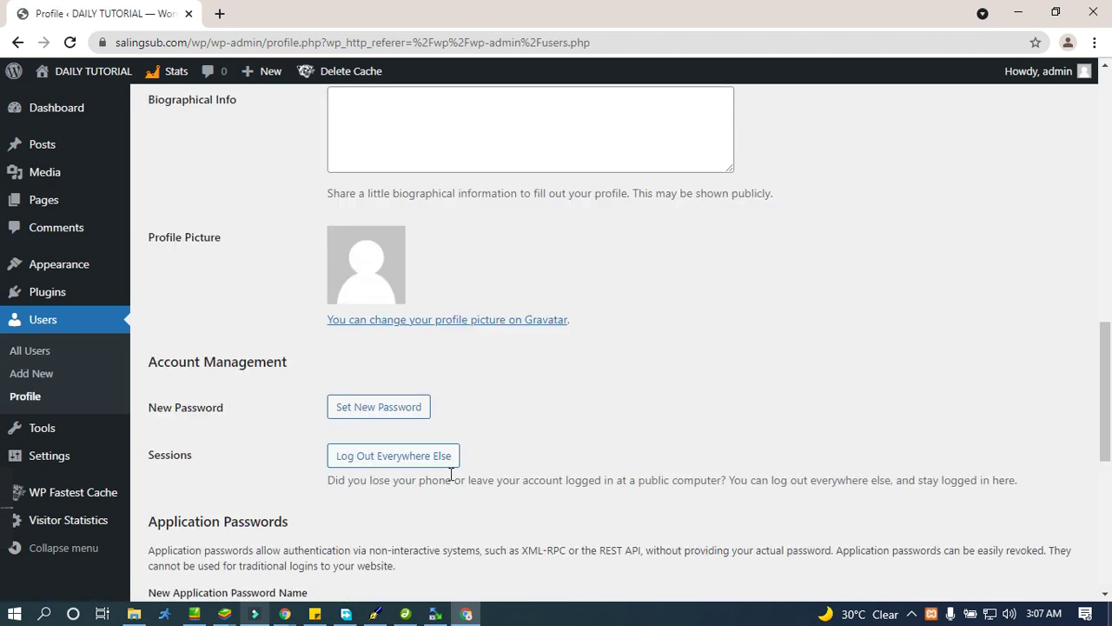
scroll(325, 509, "down", 2)
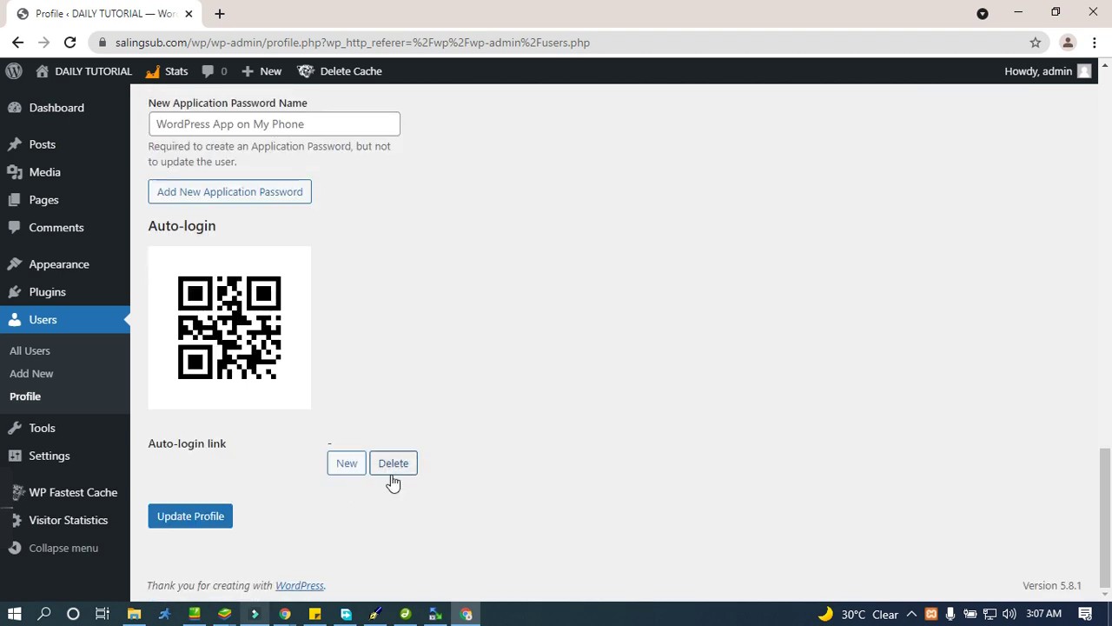
left_click(335, 469)
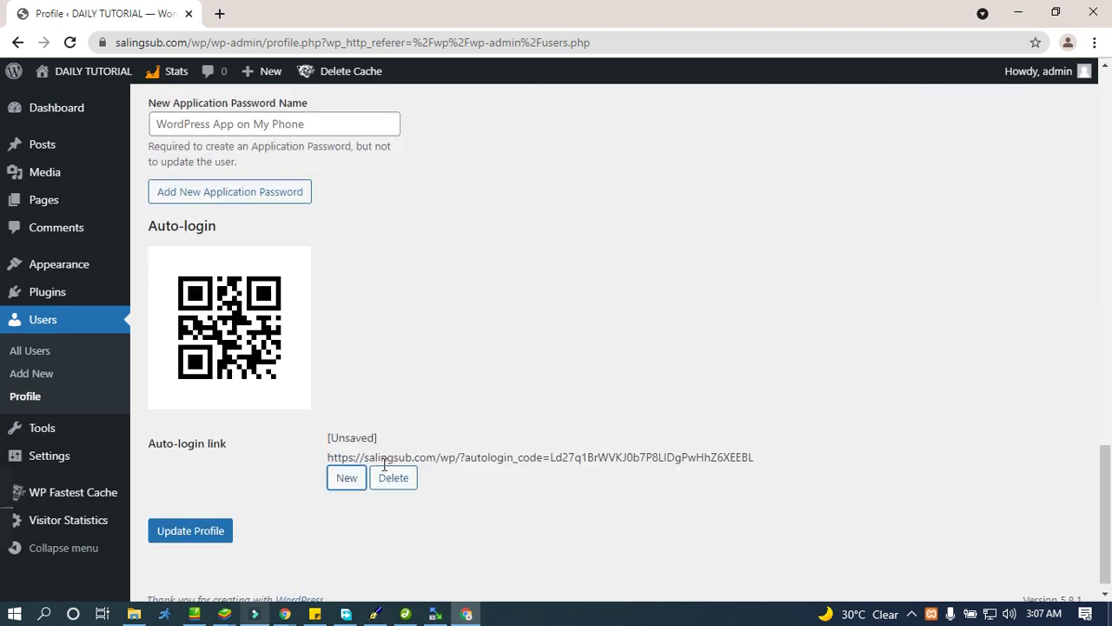
left_click(204, 517)
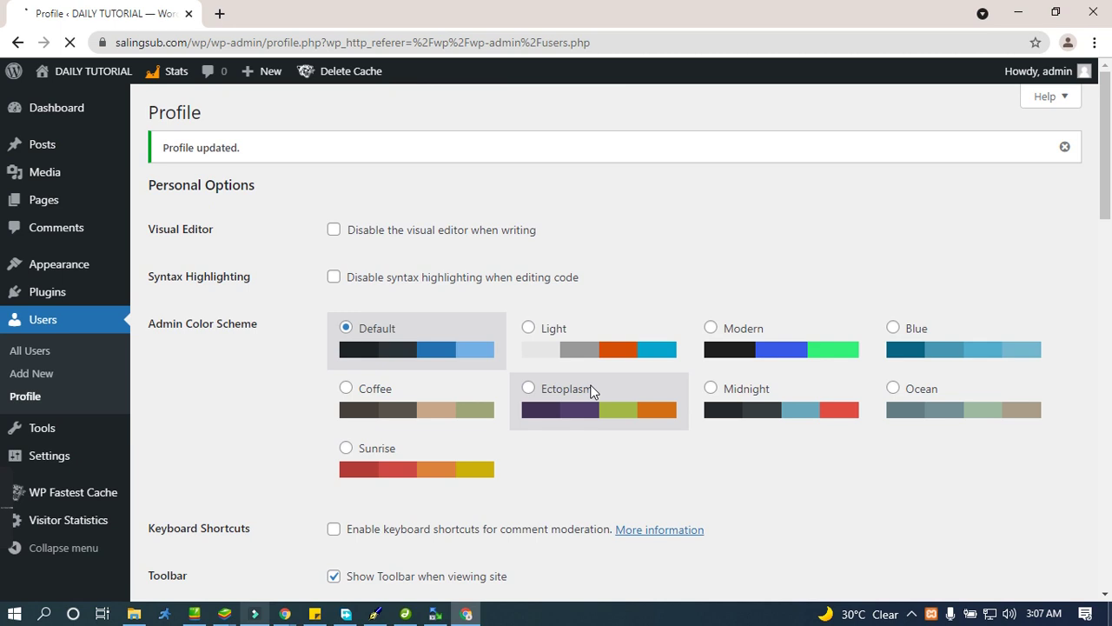
scroll(460, 511, "down", 20)
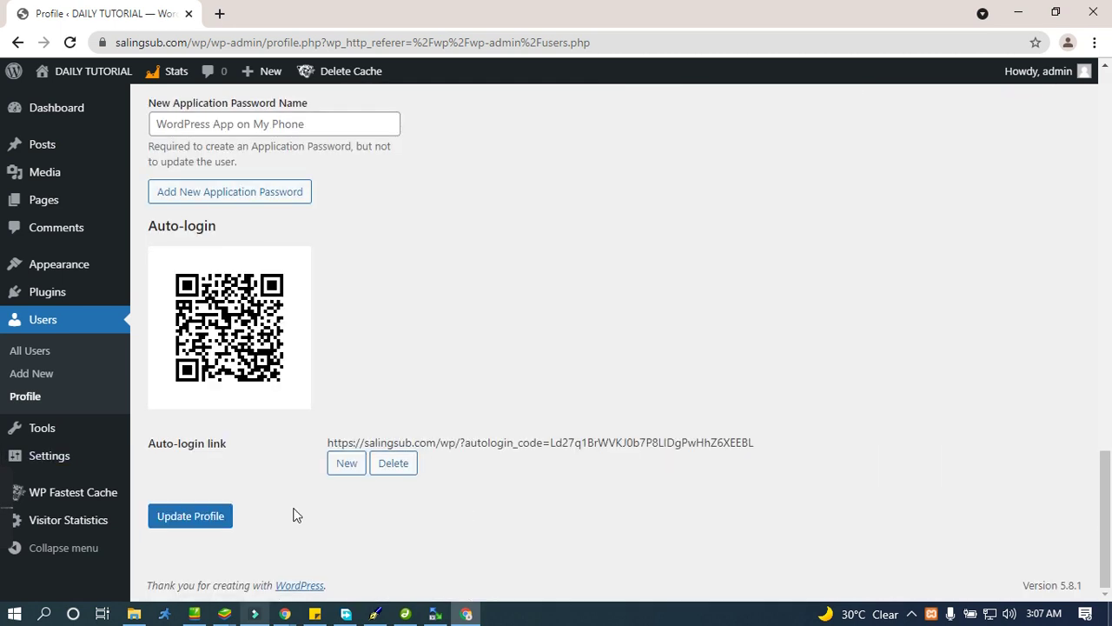
left_click_drag(772, 446, 314, 431)
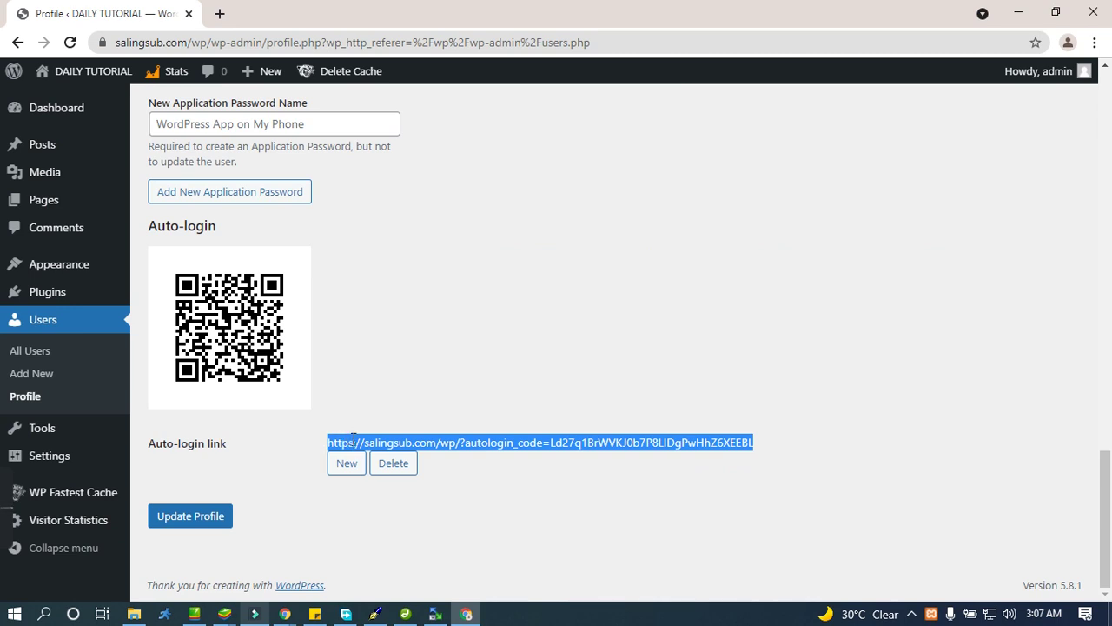
right_click(352, 439)
left_click(393, 455)
Log out, go to the DAILY TUTORIAL home page, and scan the new code from the QR image link
mouse_move(1057, 71)
left_click(972, 158)
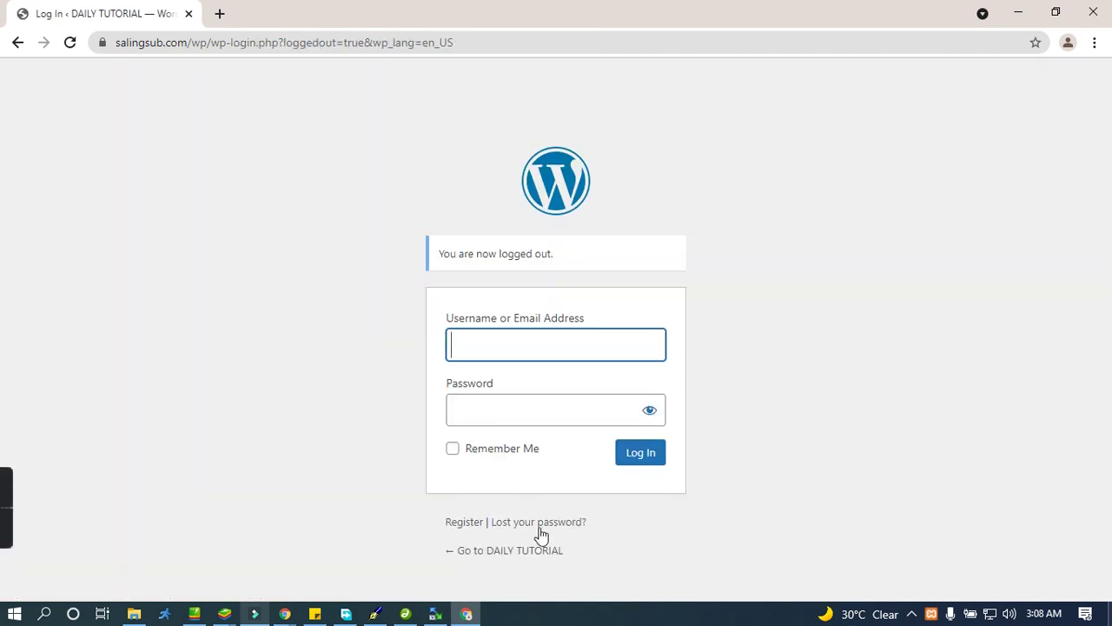
left_click(512, 554)
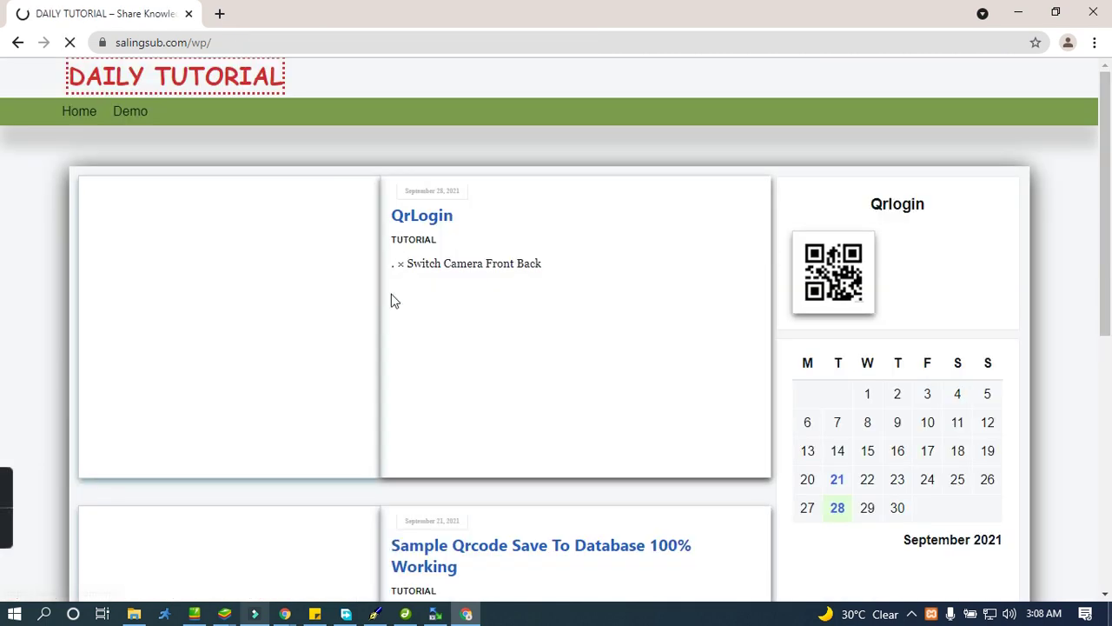
left_click(179, 203)
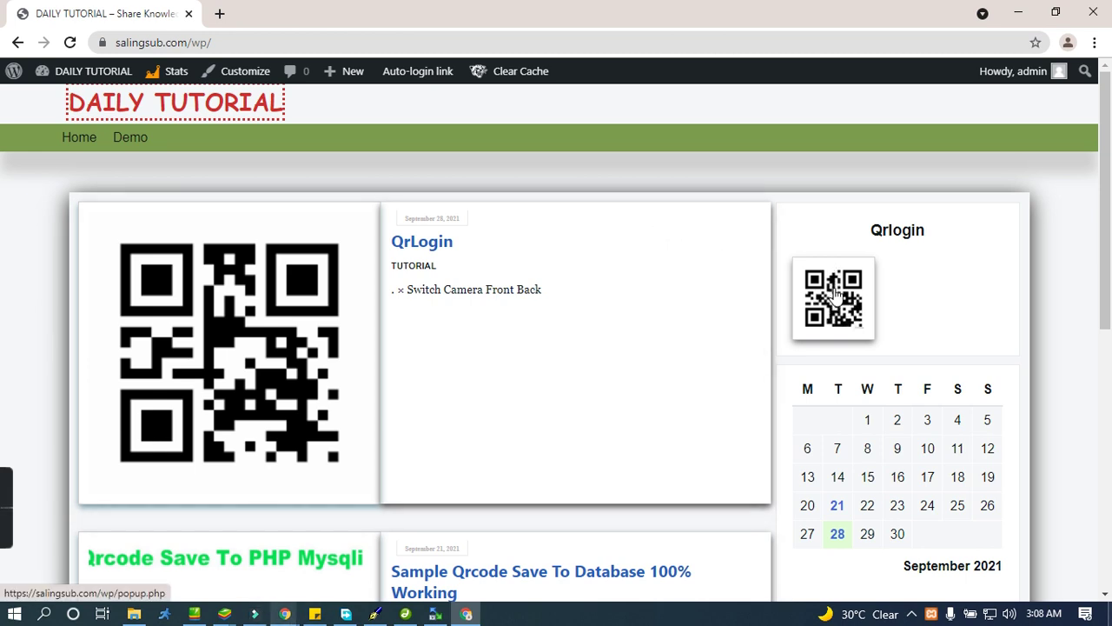
Open the QR login page from the Qrlogin widget
left_click(767, 284)
right_click(283, 179)
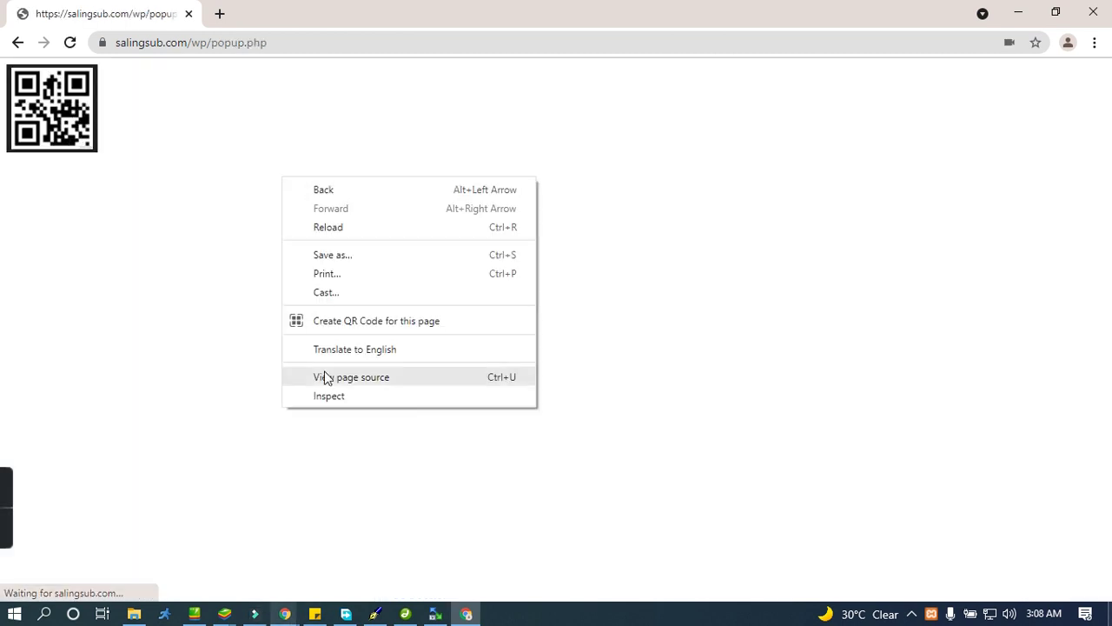
left_click(37, 133)
Open the Scan Qrcode Login scanner popup, closing and reopening it until the live camera feed shows
left_click(37, 133)
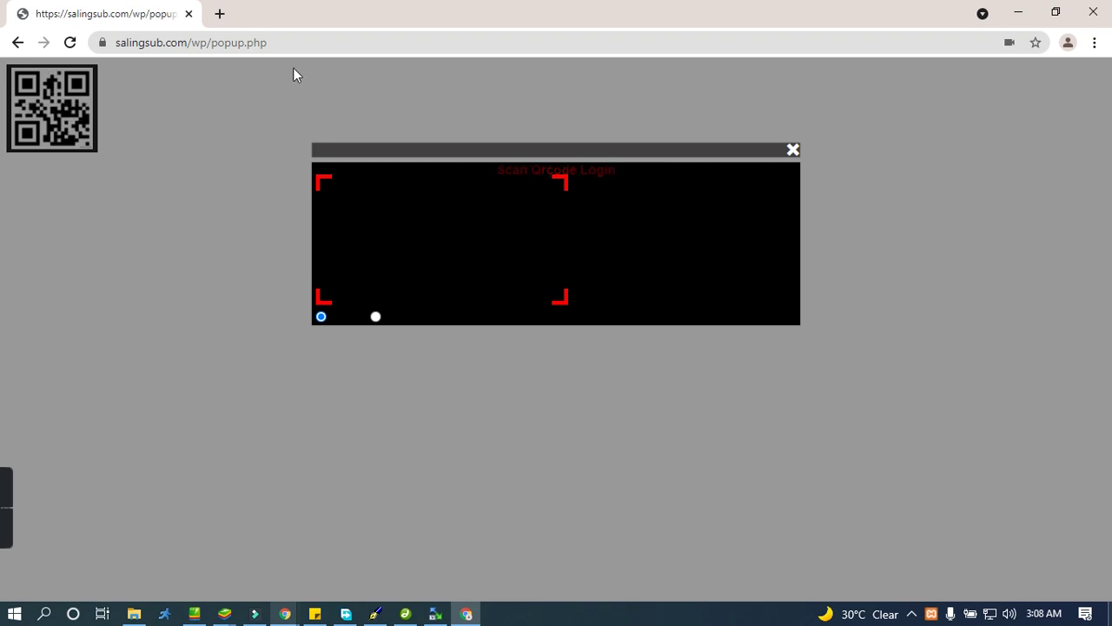
left_click(402, 110)
left_click(85, 96)
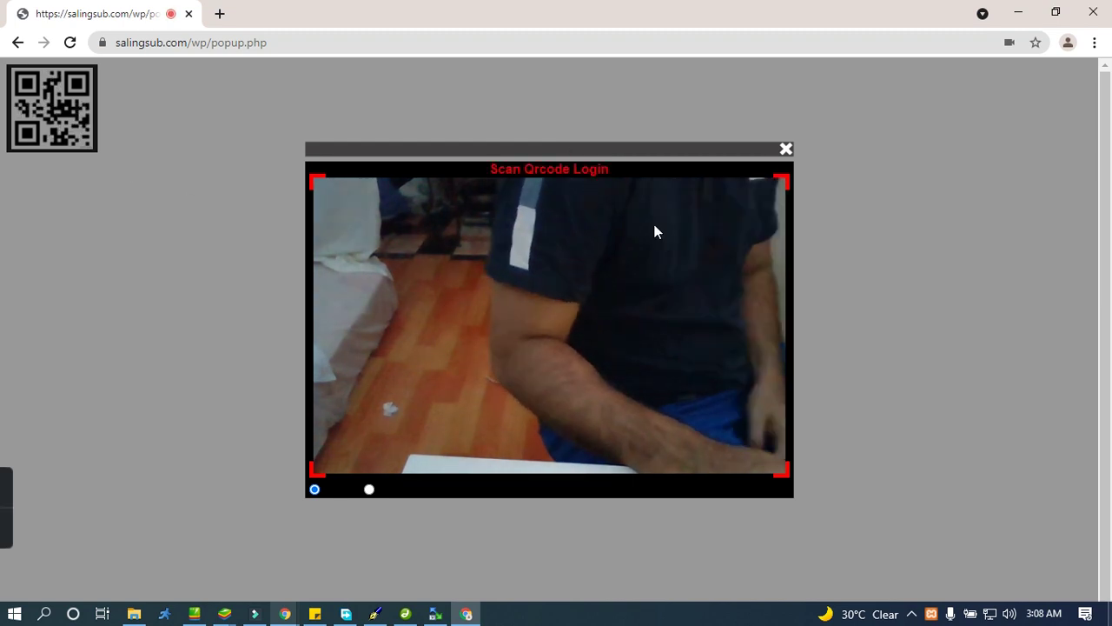
left_click(352, 49)
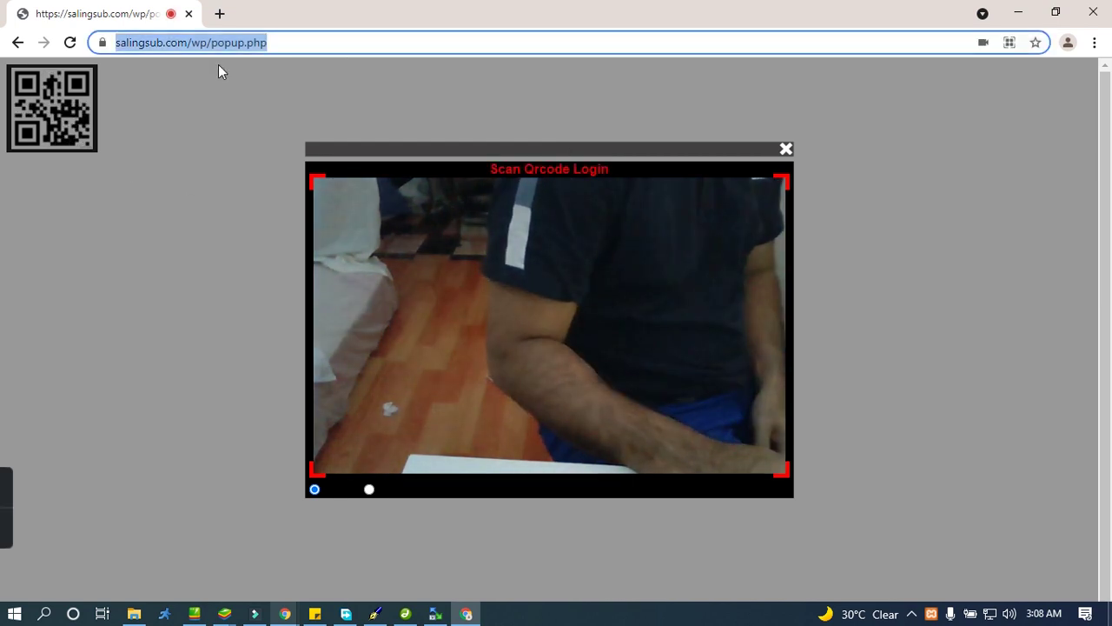
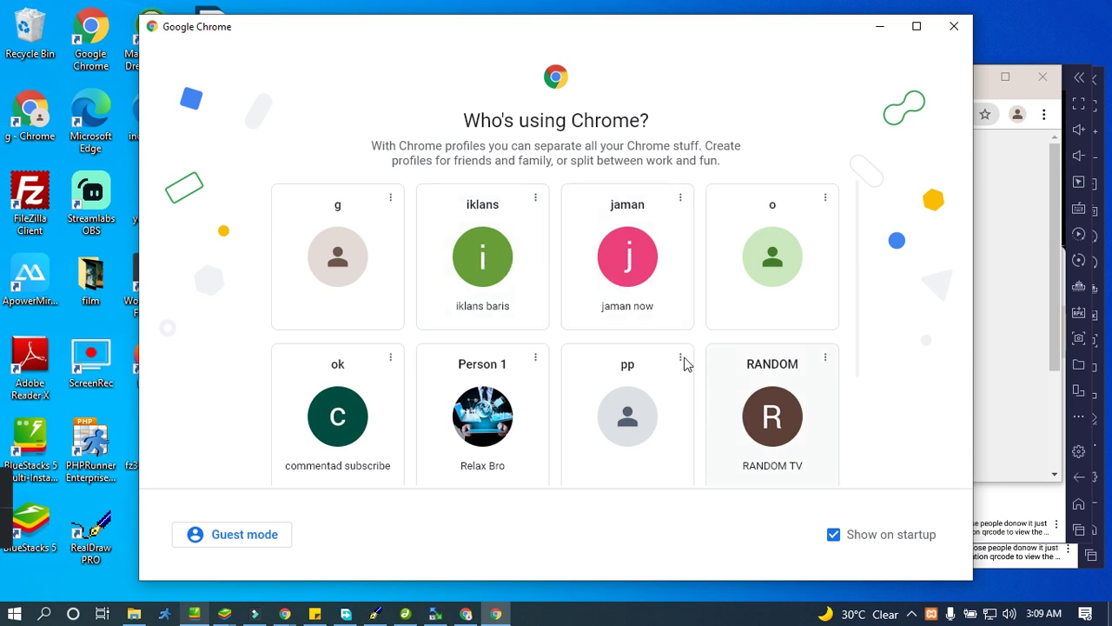
Launch Chrome with the chosen profile and load salingsub.com/wp in a new tab beside Gmail
left_click(614, 254)
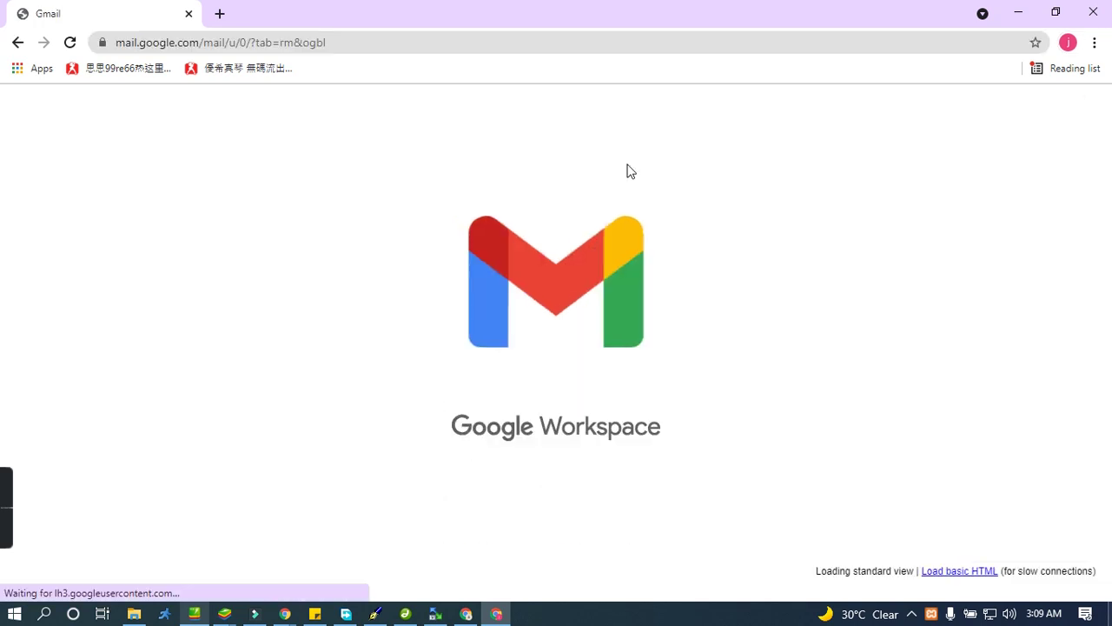
left_click(220, 14)
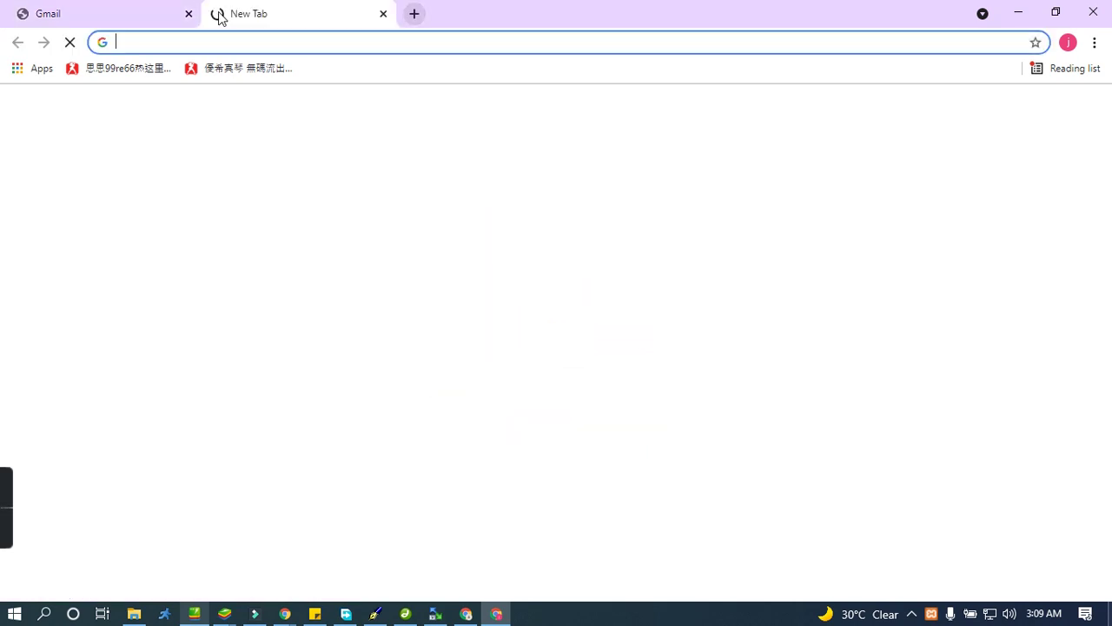
type("sal")
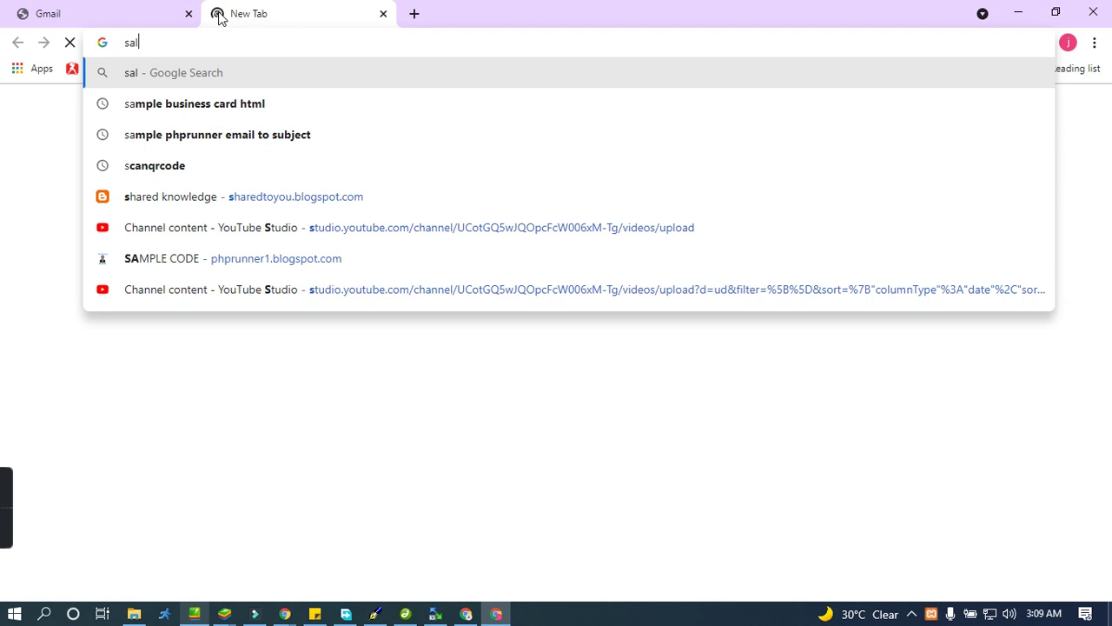
type("ingsub.com/wp")
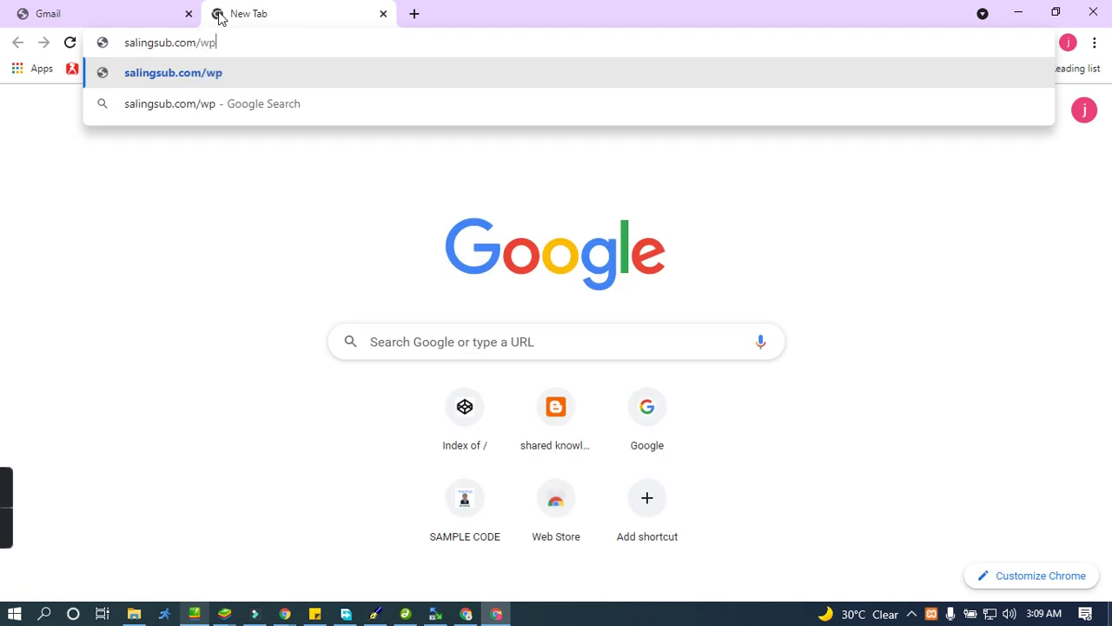
key("Return")
left_click(154, 14)
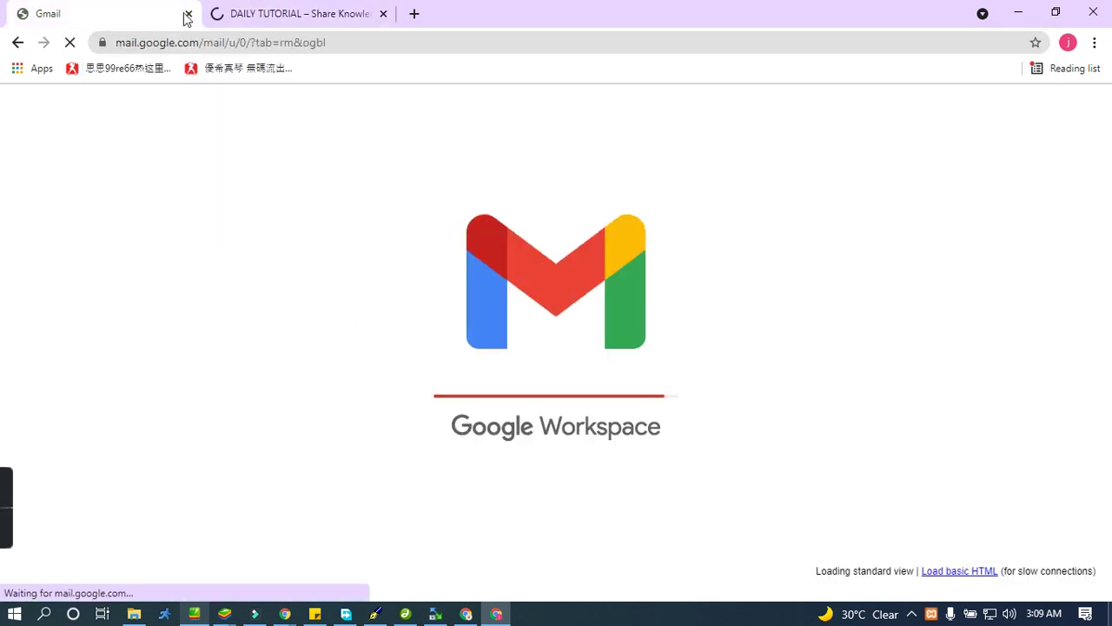
left_click(315, 15)
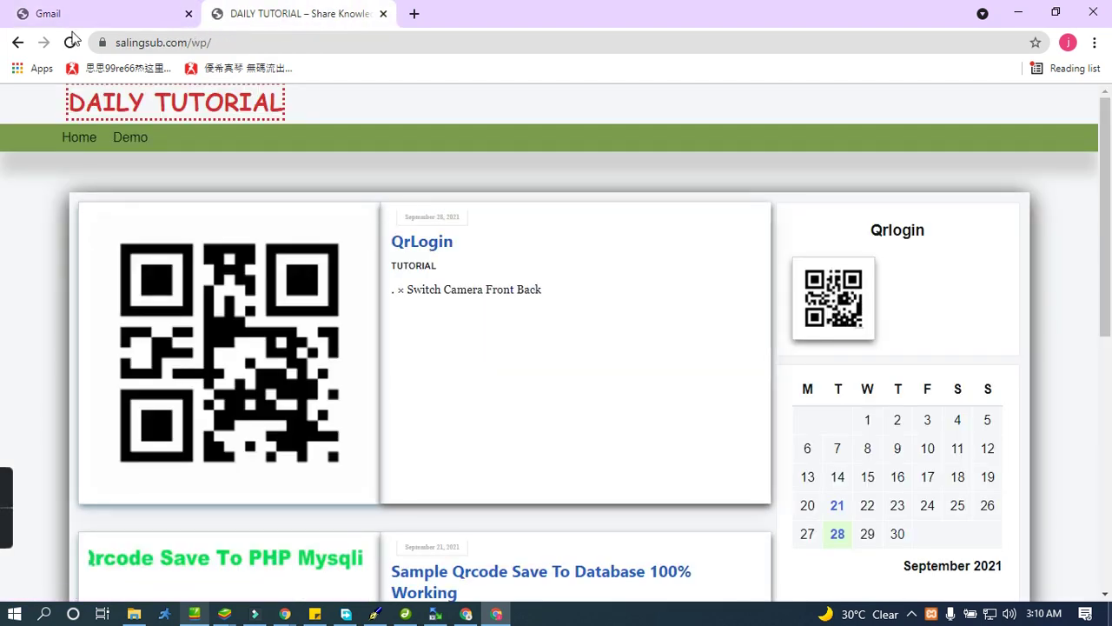
Scroll up and down through the DAILY TUTORIAL homepage posts
scroll(688, 264, "down", 4)
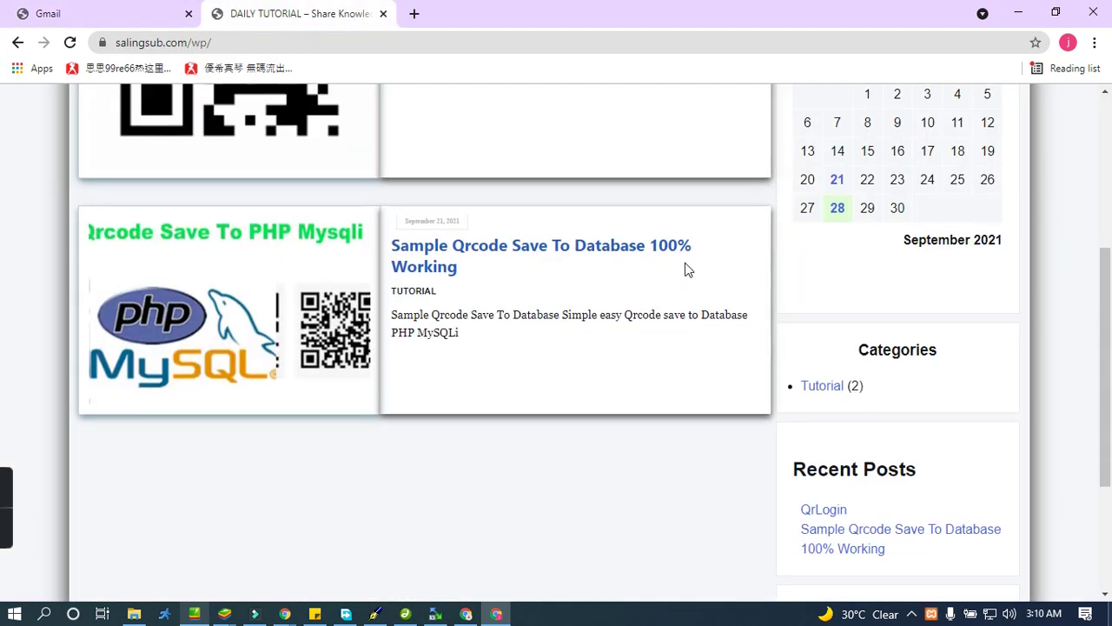
scroll(660, 270, "down", 1)
scroll(643, 267, "down", 2)
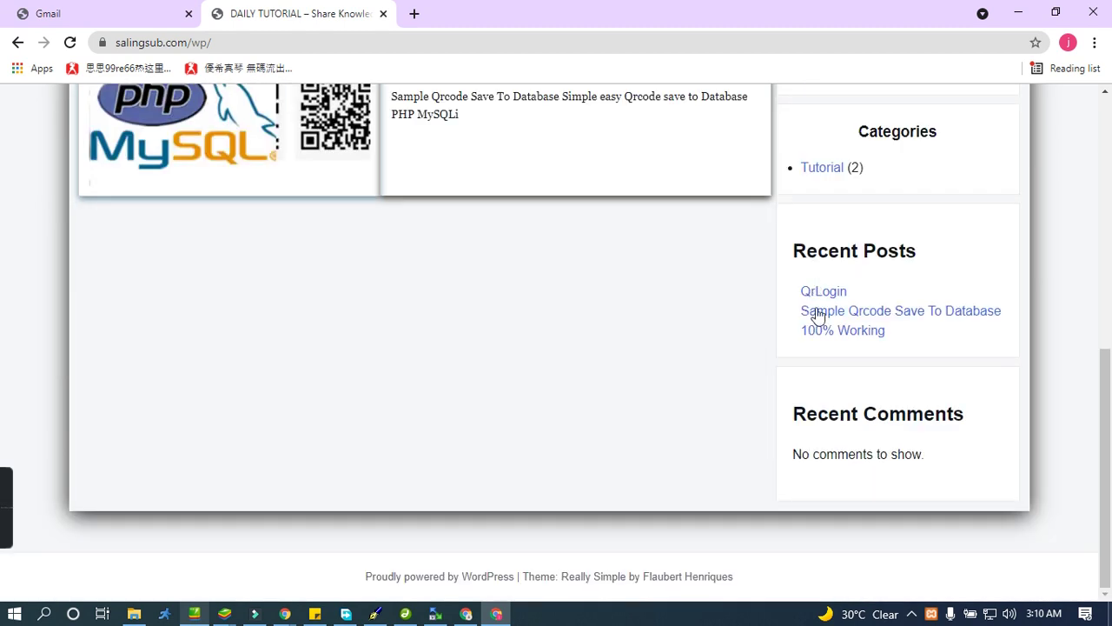
scroll(850, 407, "up", 5)
scroll(842, 404, "down", 2)
scroll(641, 280, "up", 4)
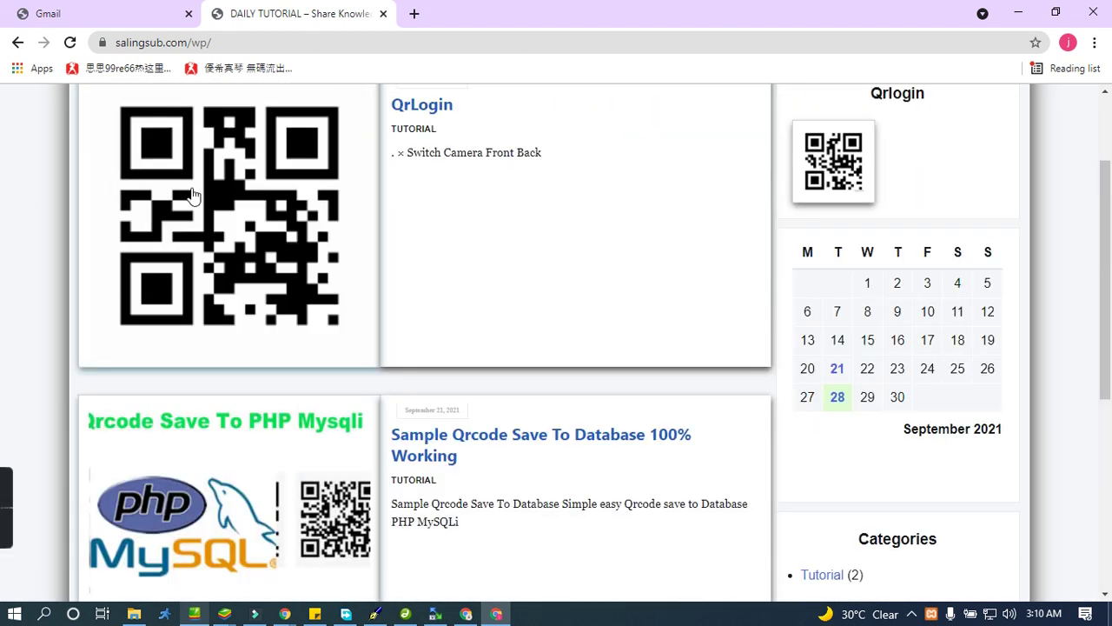
scroll(809, 347, "down", 6)
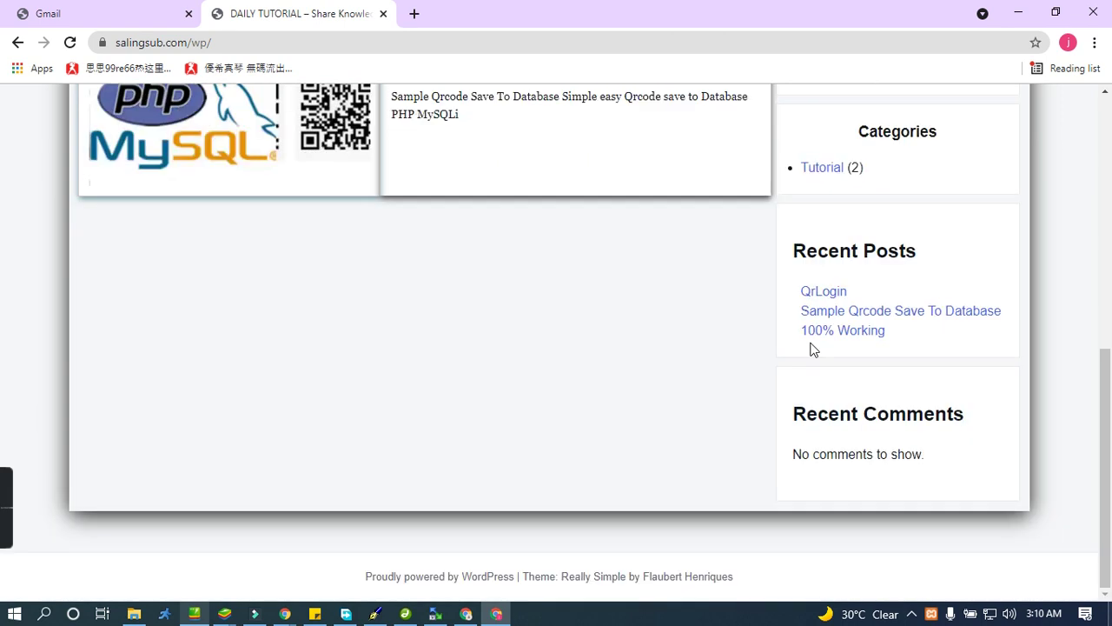
scroll(812, 348, "up", 8)
Load the WordPress login page at salingsub.com/wp/wp-login.php
left_click(231, 42)
left_click(247, 41)
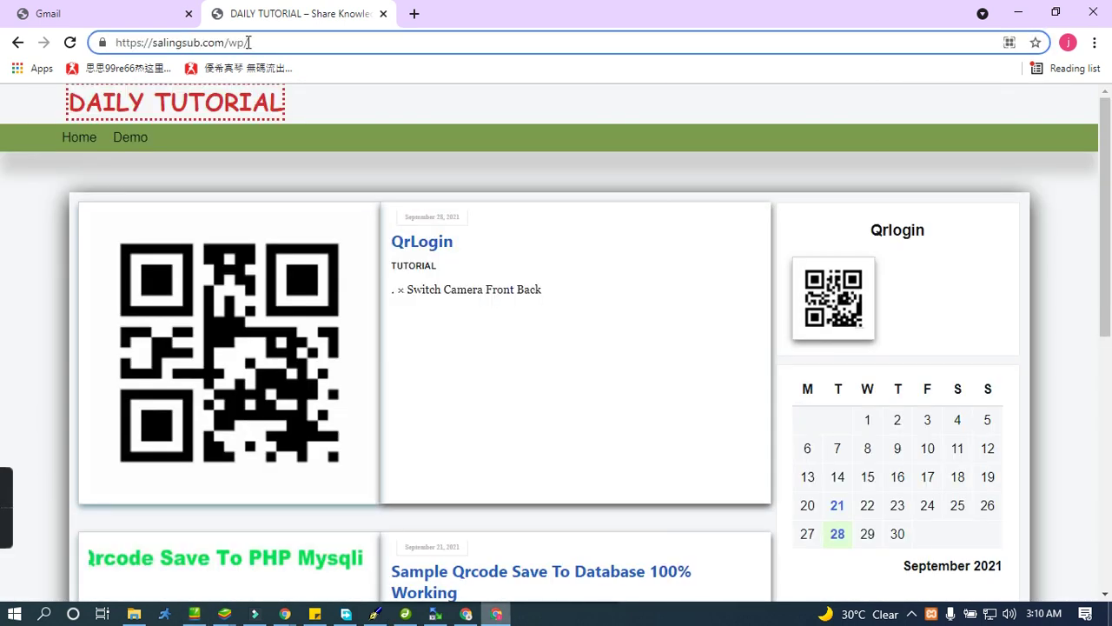
type("wp-")
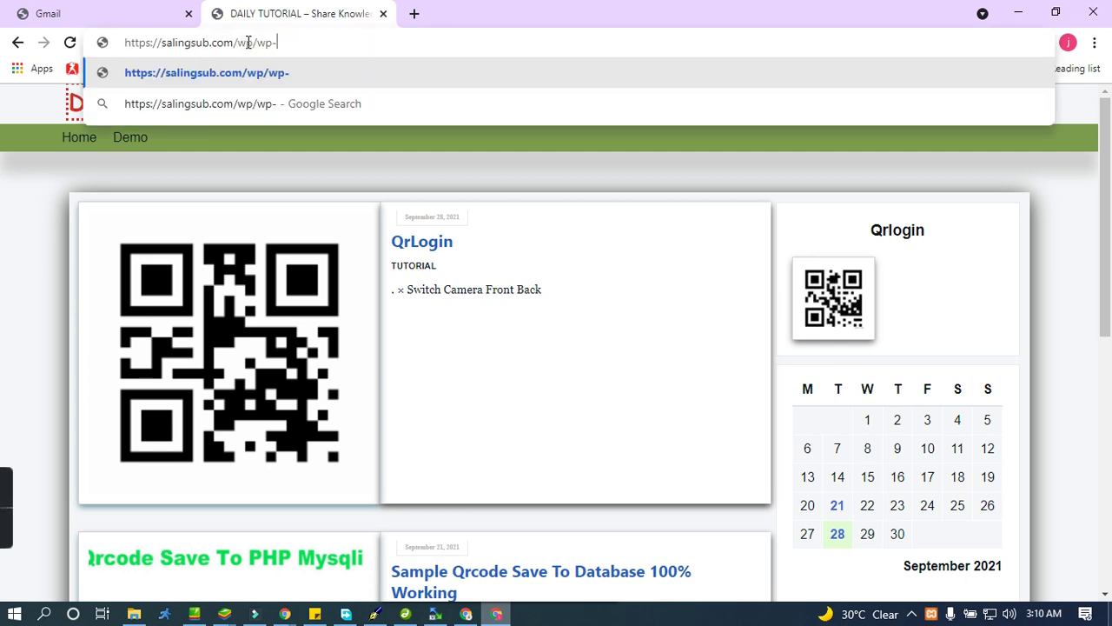
type("login.ph")
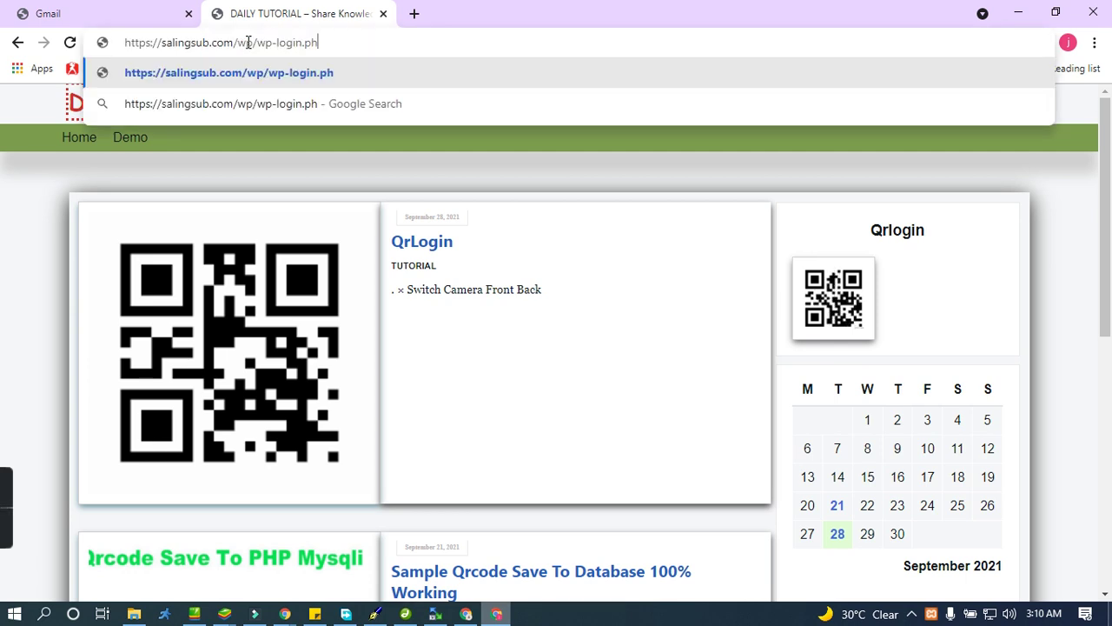
type("p")
key("Return")
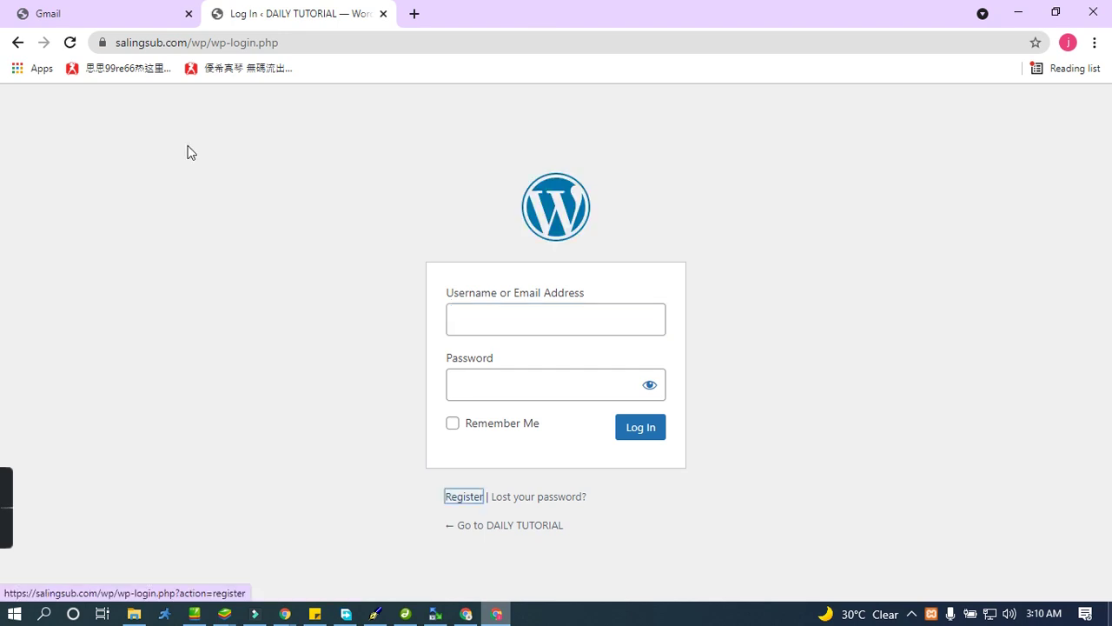
left_click(45, 12)
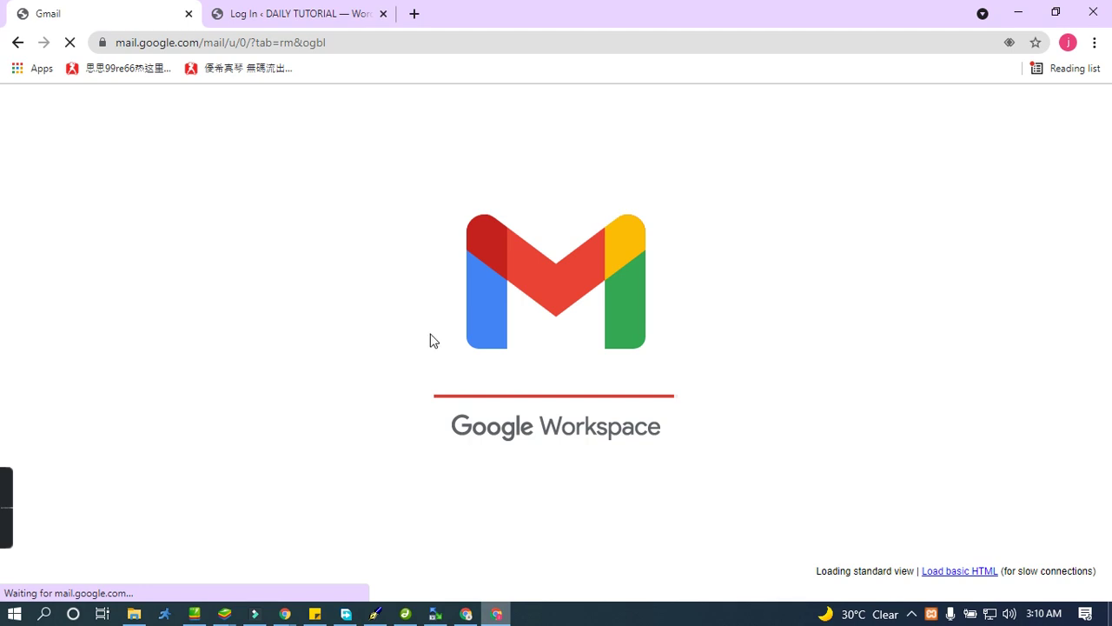
Return from Gmail to the login page and follow its Register link to the empty form
left_click(278, 16)
left_click(87, 11)
left_click(230, 42)
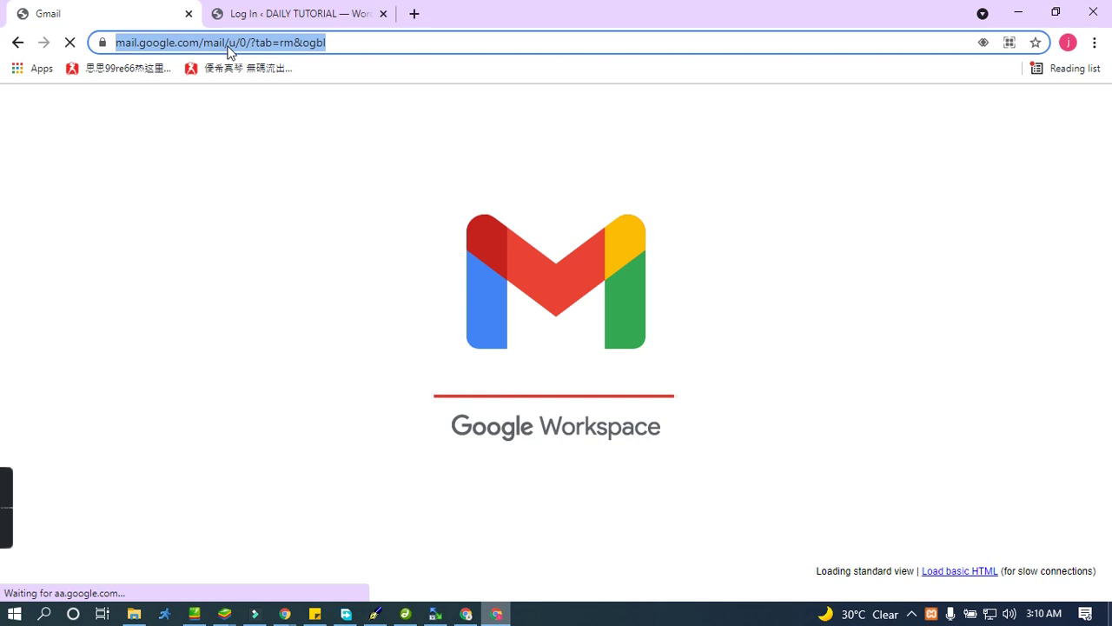
key("Return")
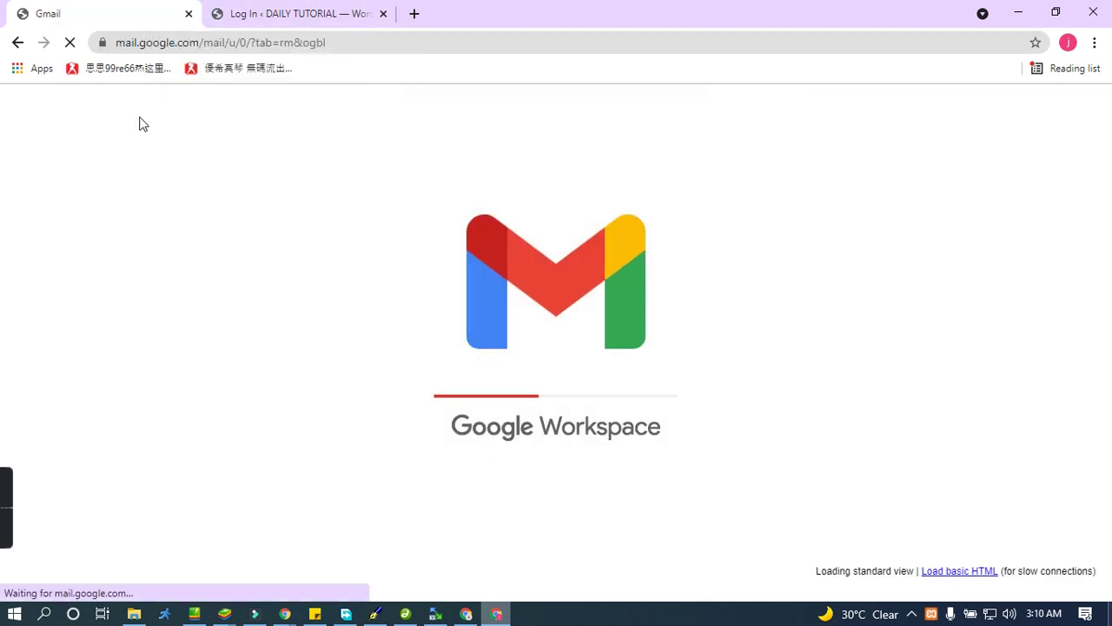
left_click(262, 10)
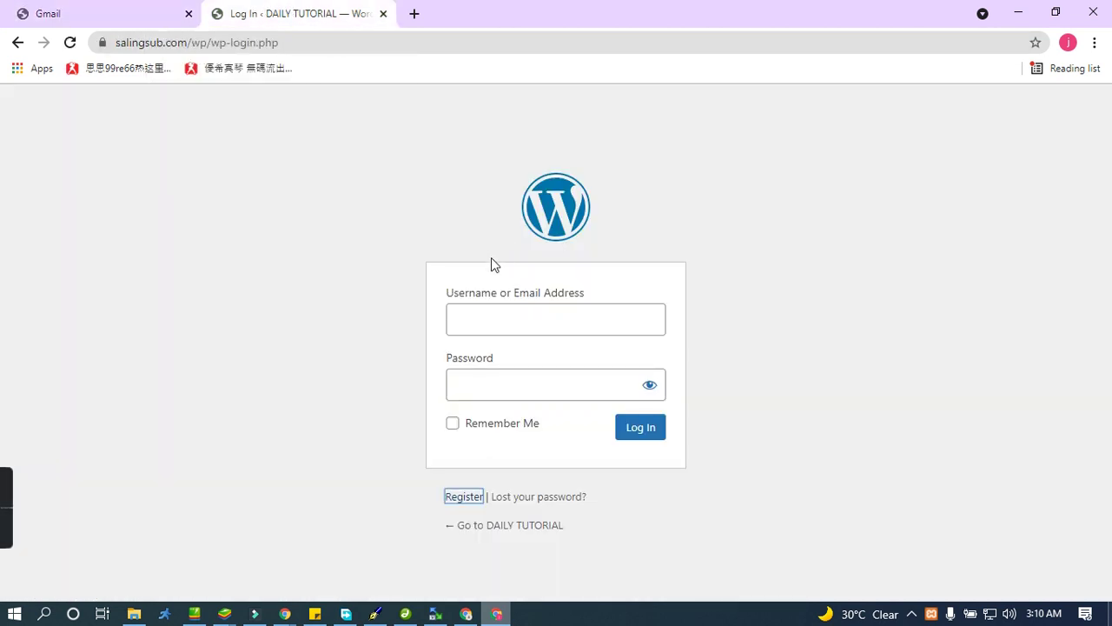
left_click(480, 334)
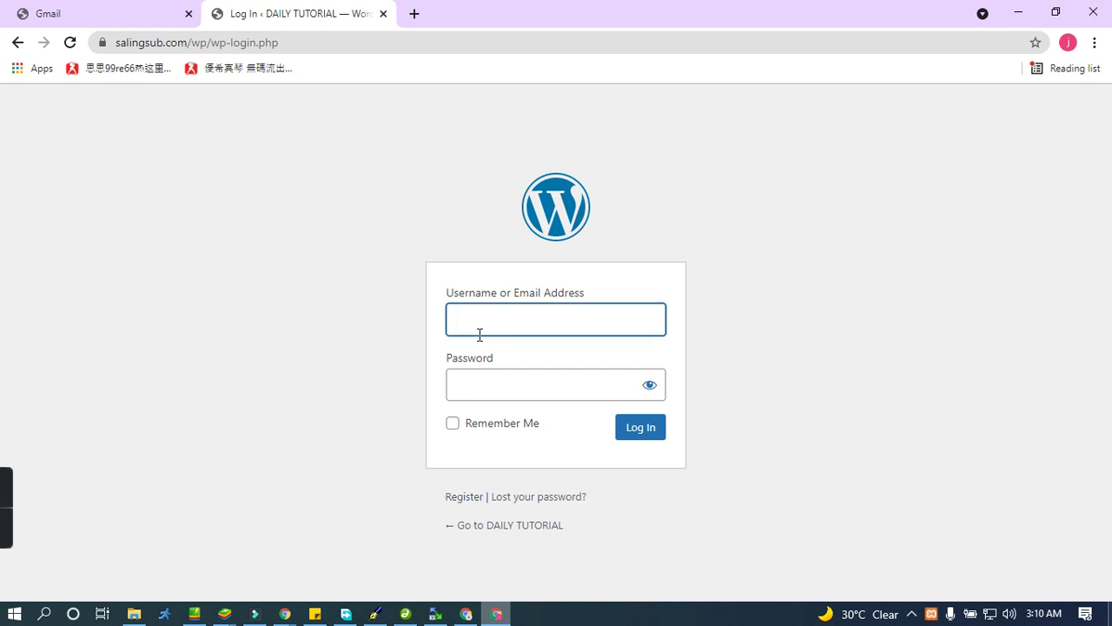
left_click(461, 498)
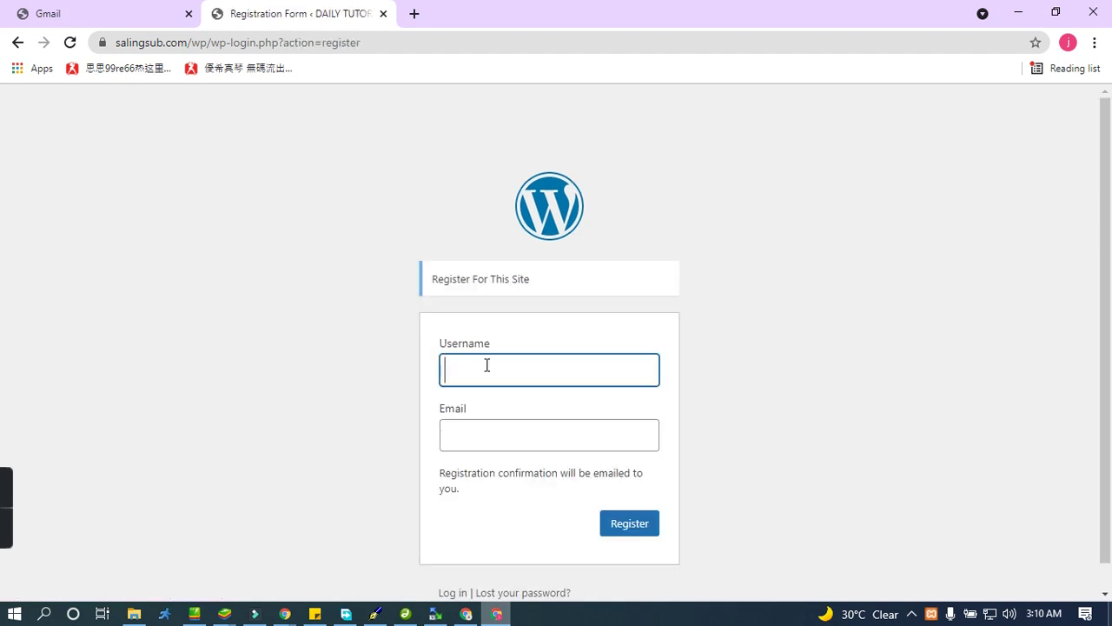
Load Gmail's basic HTML inbox and select the account's e-mail address at top right
left_click(103, 7)
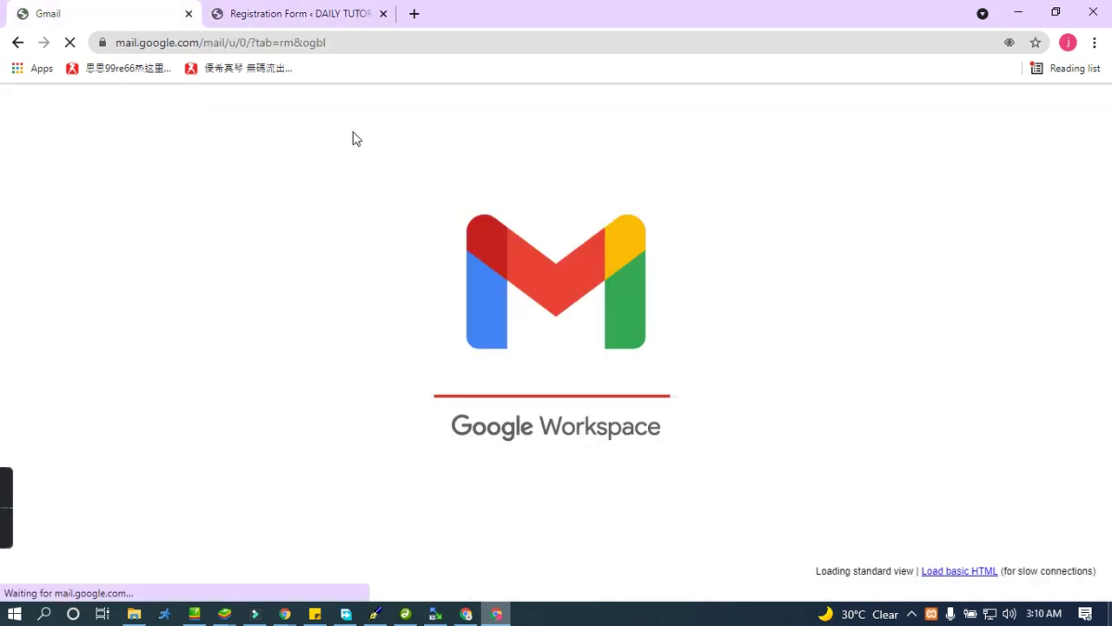
left_click(369, 42)
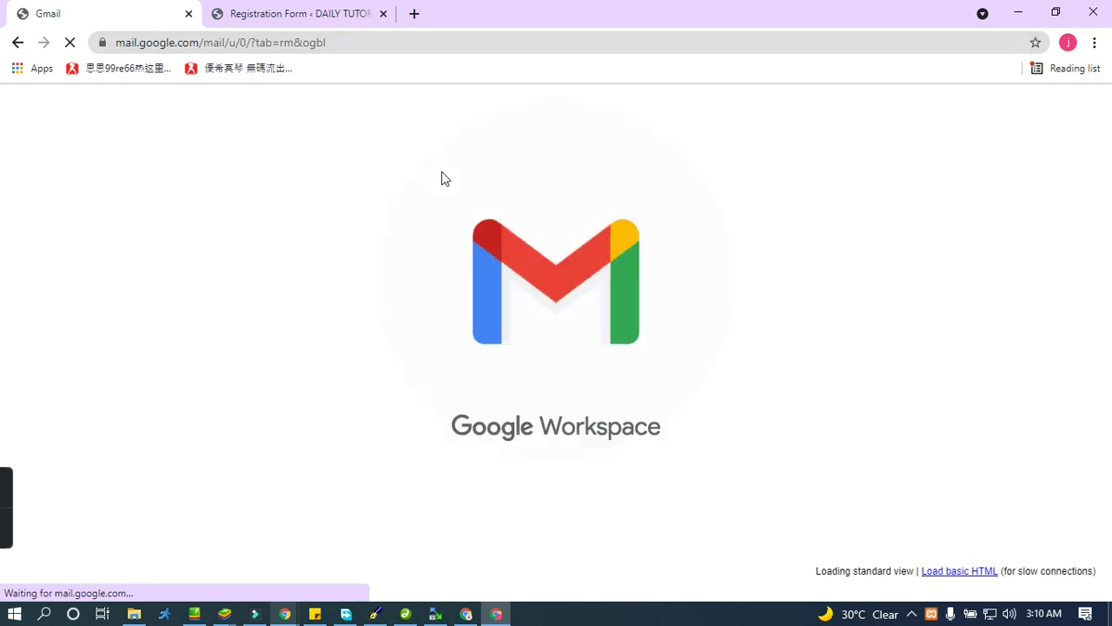
left_click(979, 581)
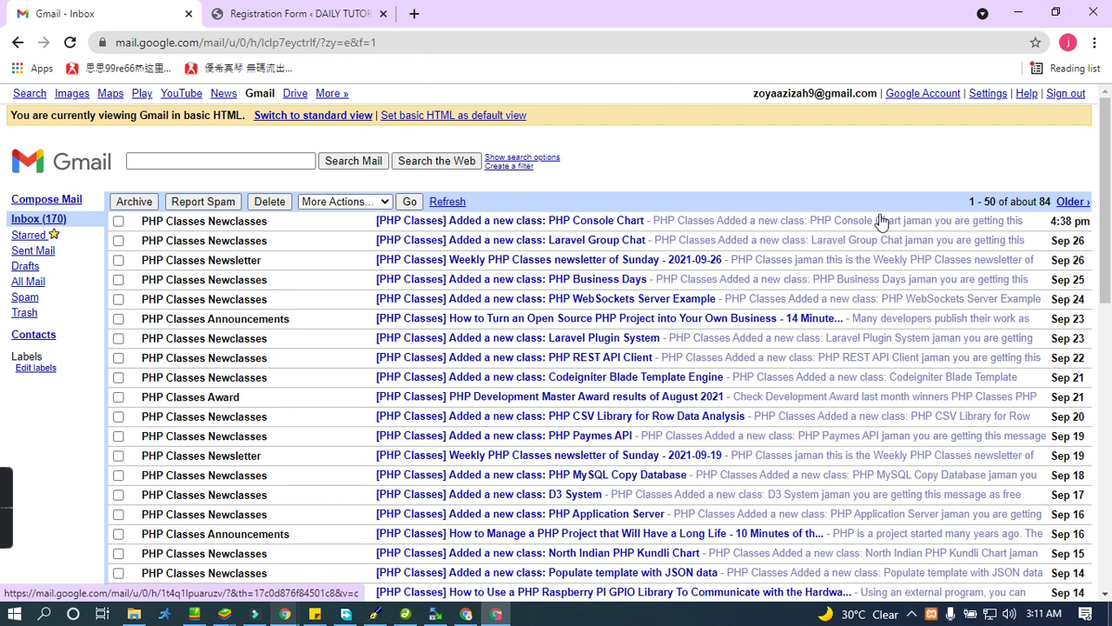
left_click_drag(752, 93, 878, 97)
key("ctrl+c")
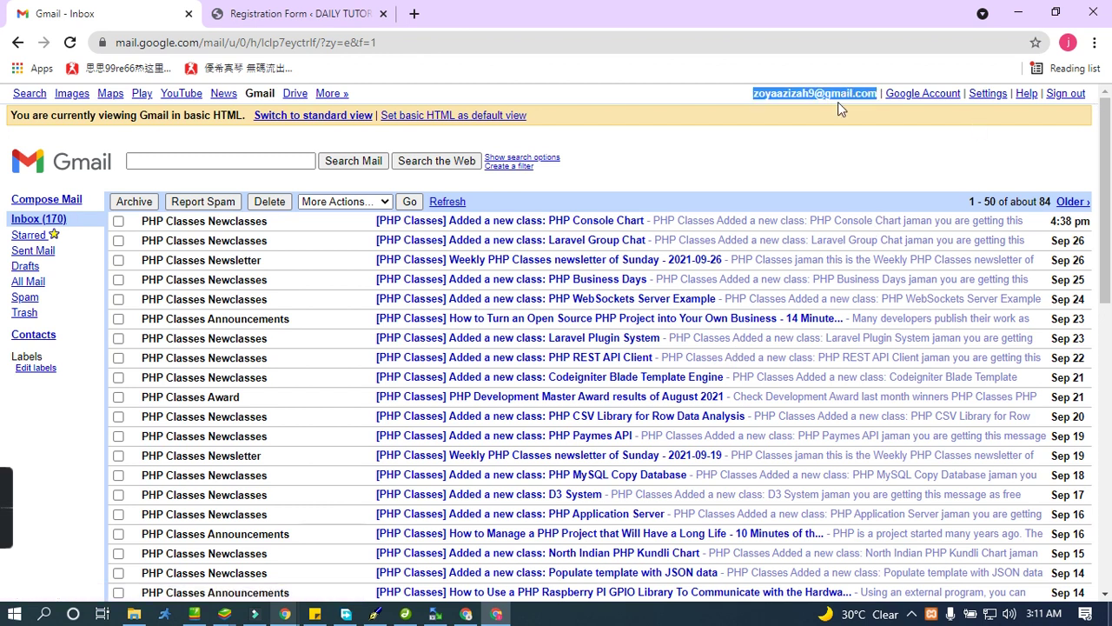
left_click(306, 11)
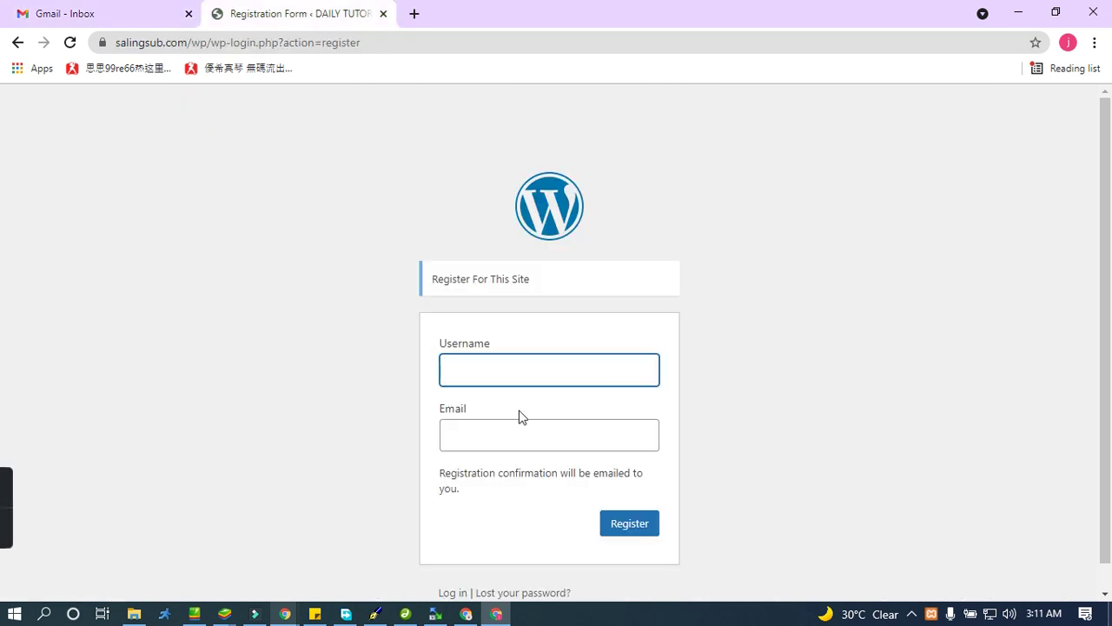
Register username 'zoya' with the pasted Gmail address as its e-mail
type("zoya")
key("Tab")
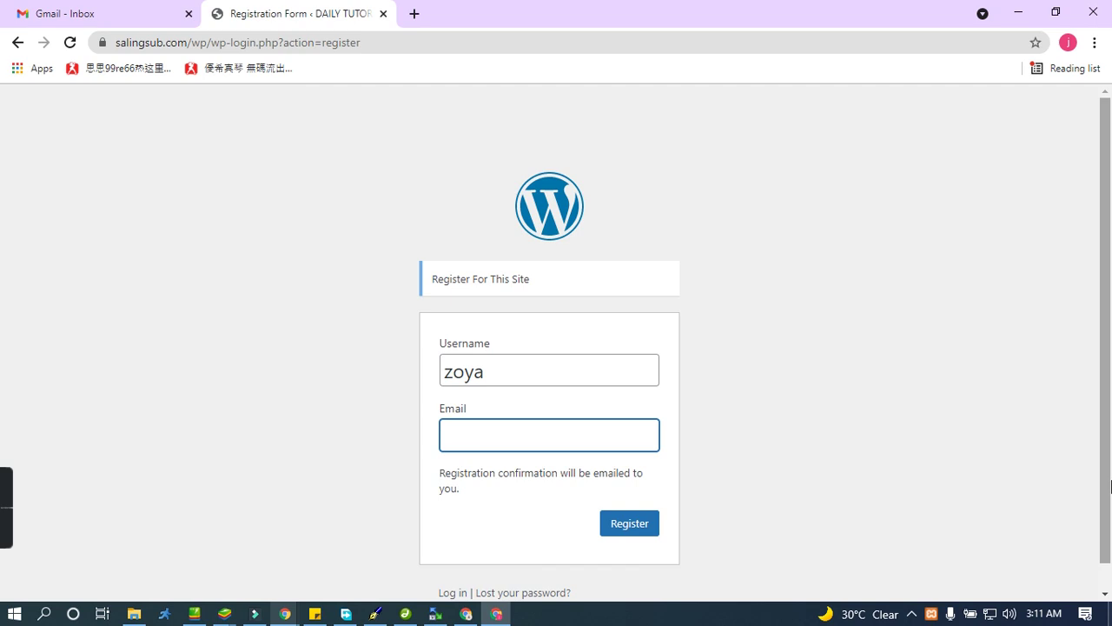
key("ctrl+v")
left_click(621, 525)
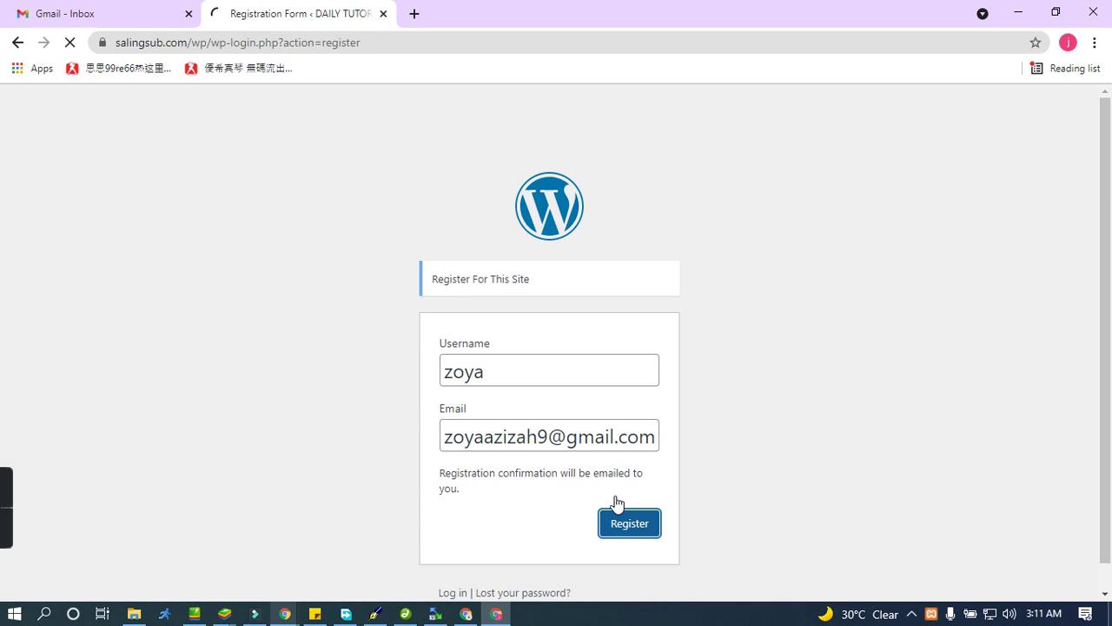
left_click(92, 8)
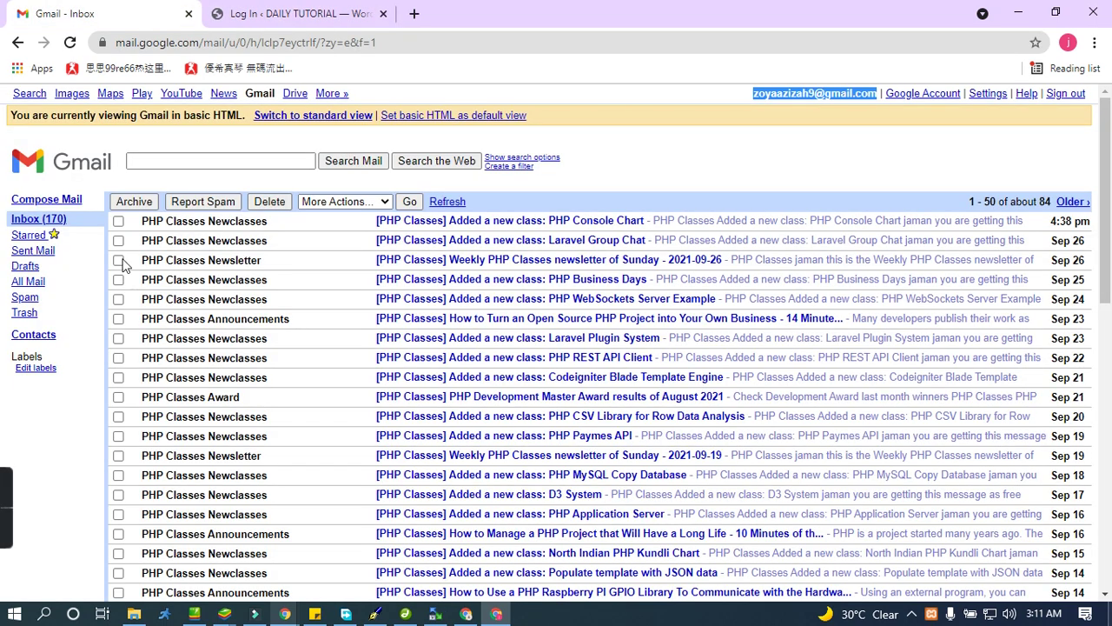
left_click(35, 223)
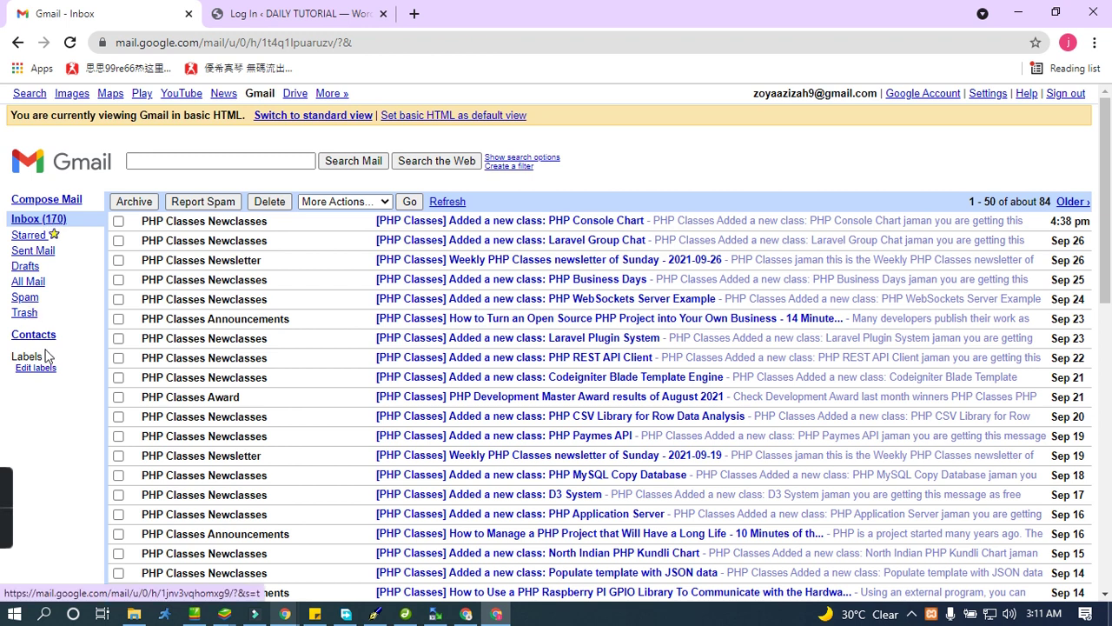
left_click(321, 14)
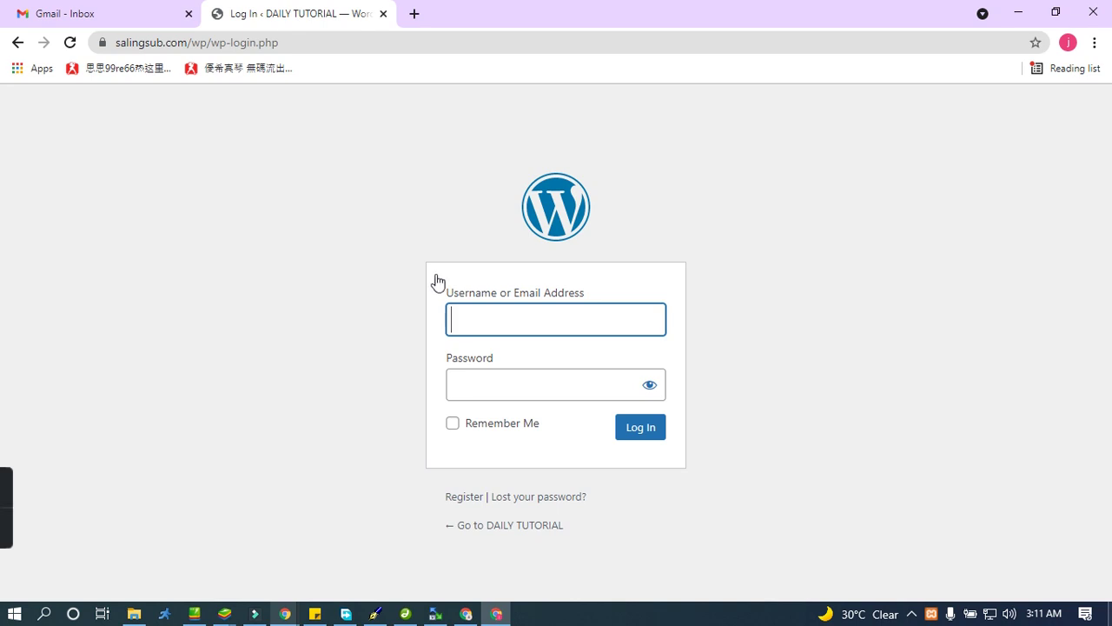
left_click(130, 7)
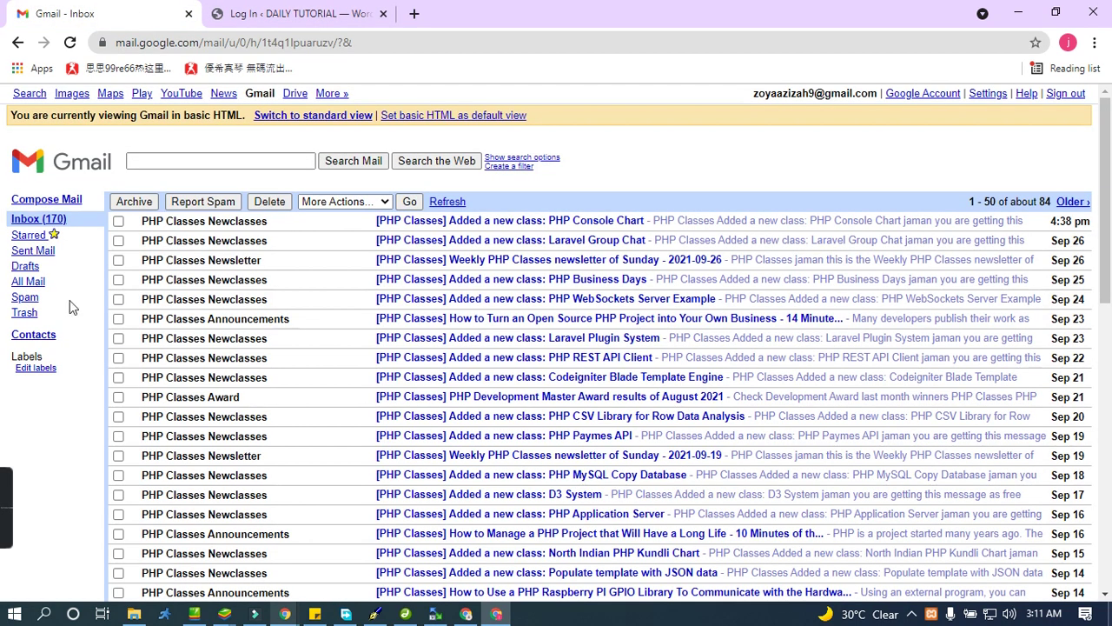
left_click(41, 219)
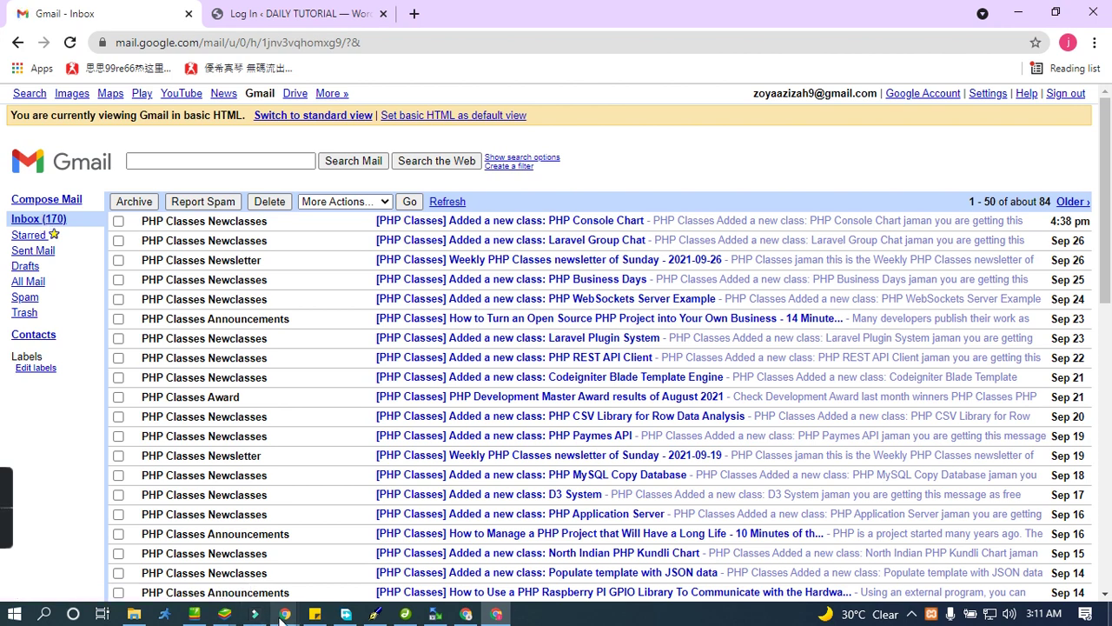
mouse_move(293, 615)
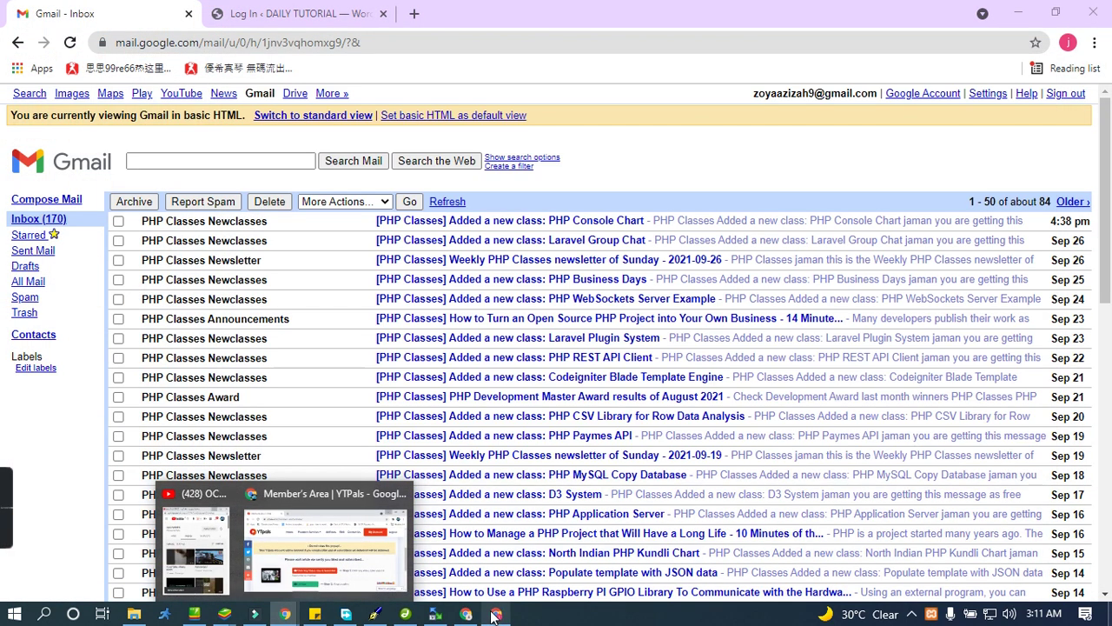
left_click(495, 614)
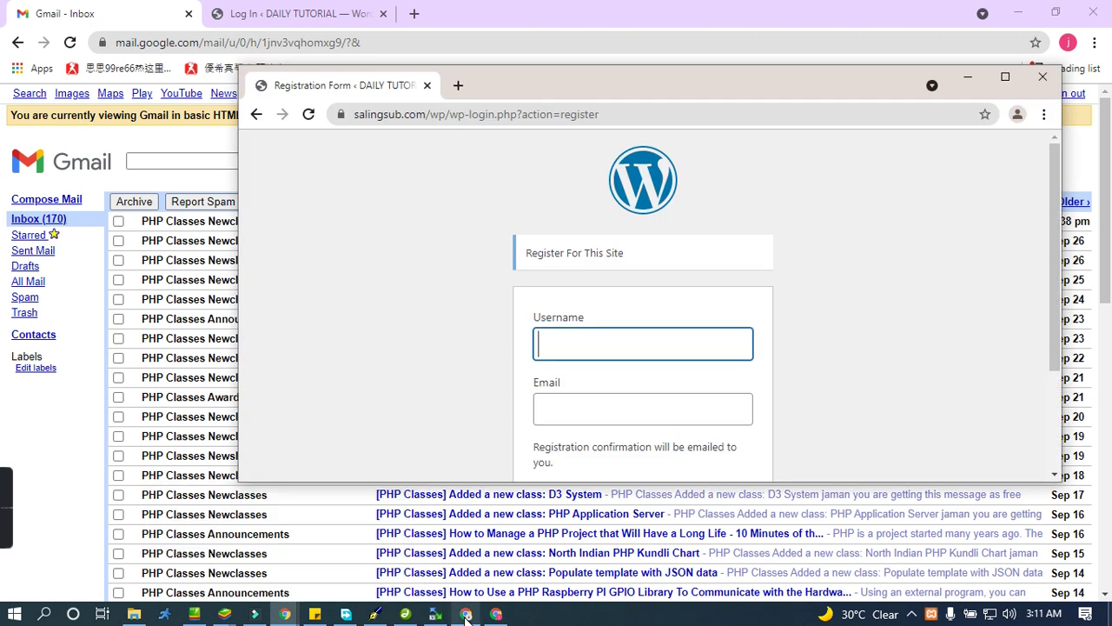
Go from the login form to the DAILY TUTORIAL home page and sign in by QR code scan
double_click(665, 72)
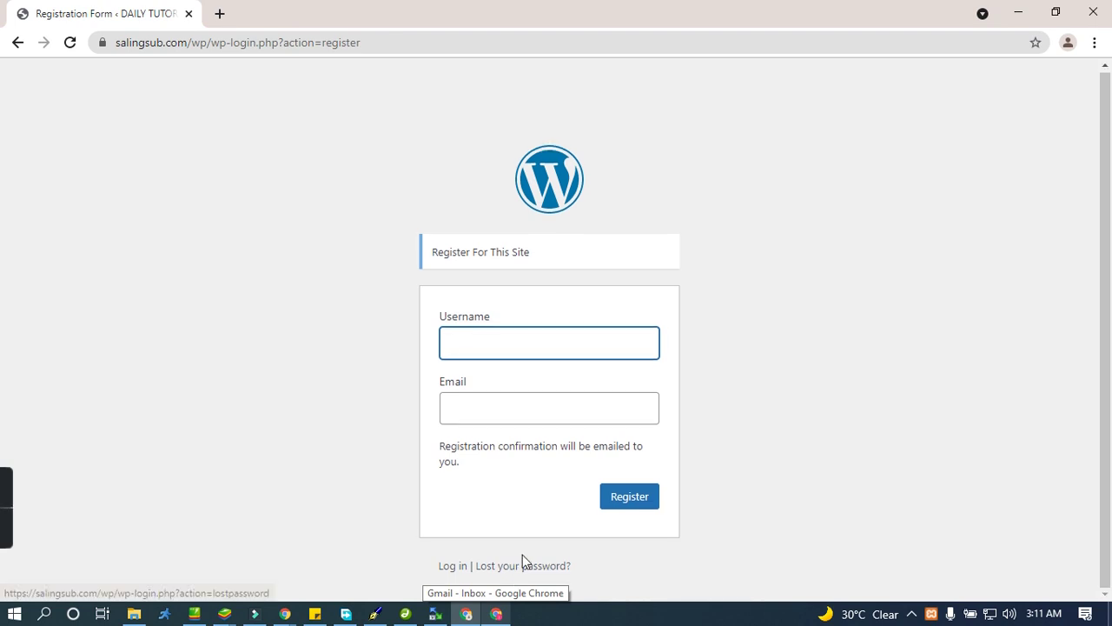
left_click(450, 567)
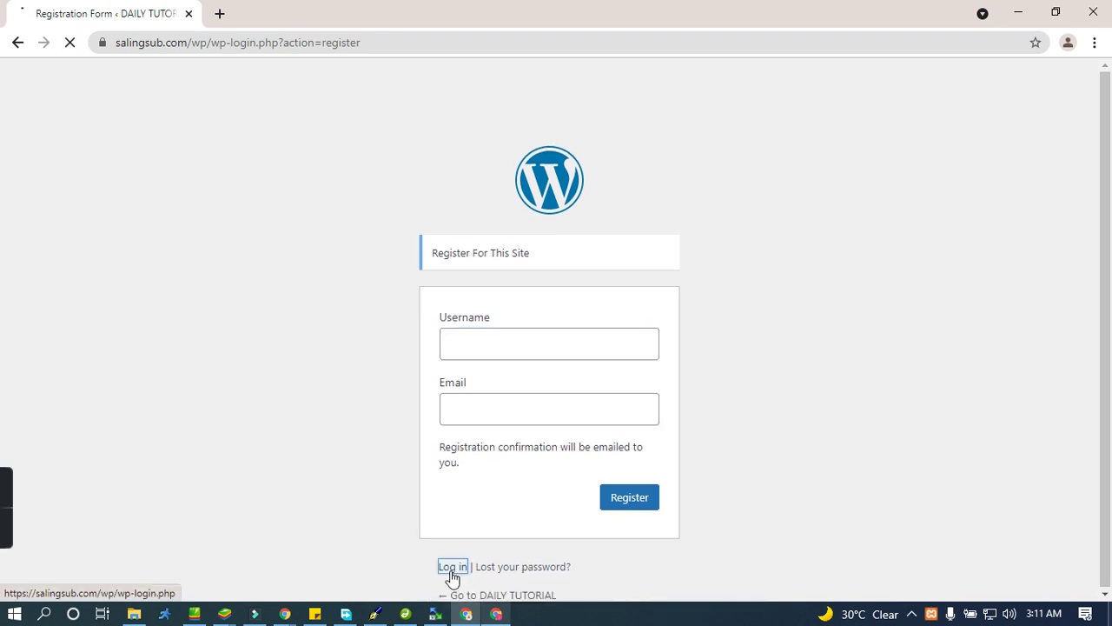
left_click(528, 503)
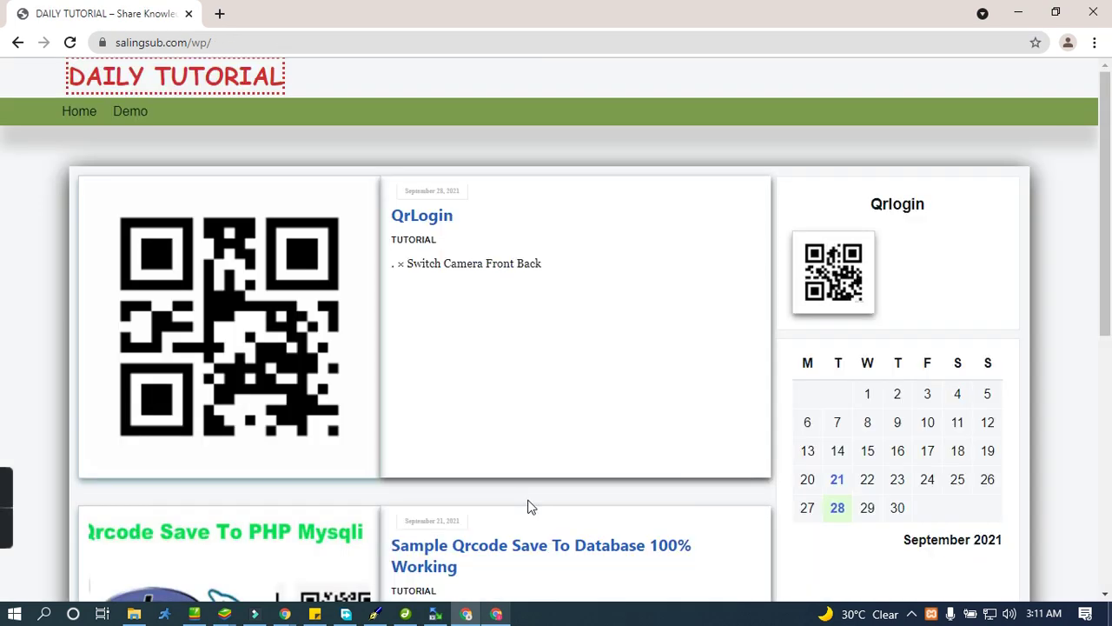
left_click(850, 276)
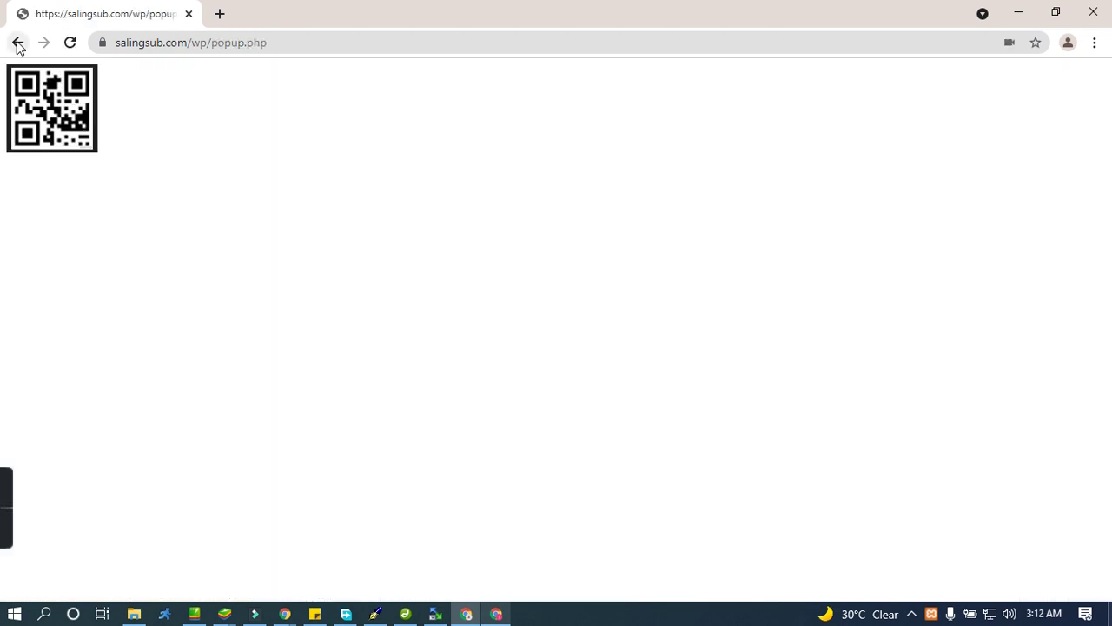
left_click(41, 111)
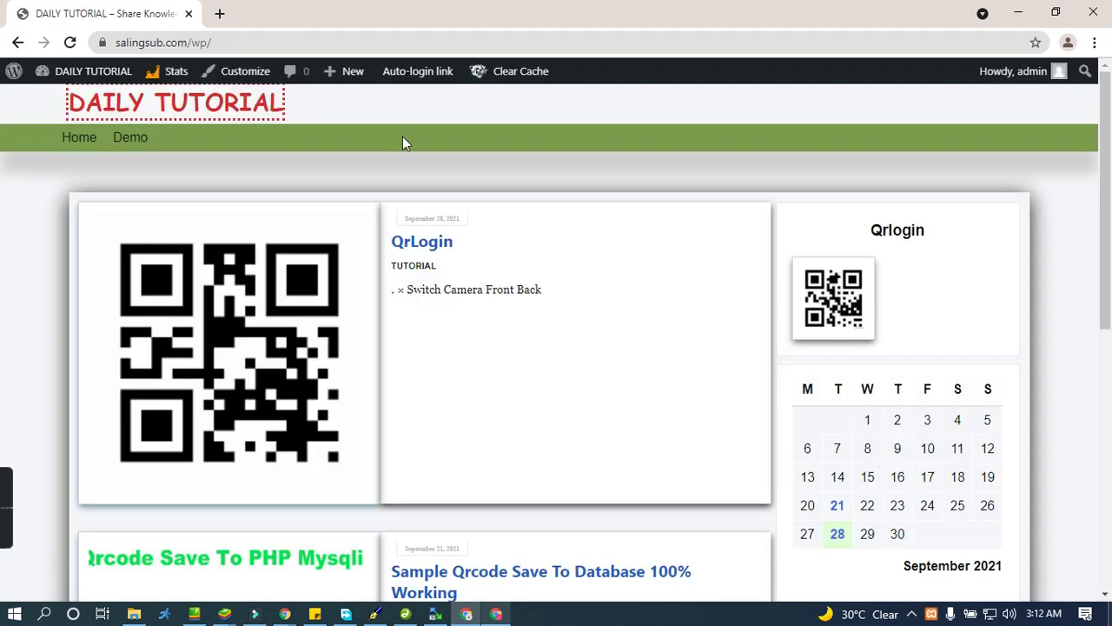
From the Dashboard's All Users list, send the new contributor a password reset link
mouse_move(87, 70)
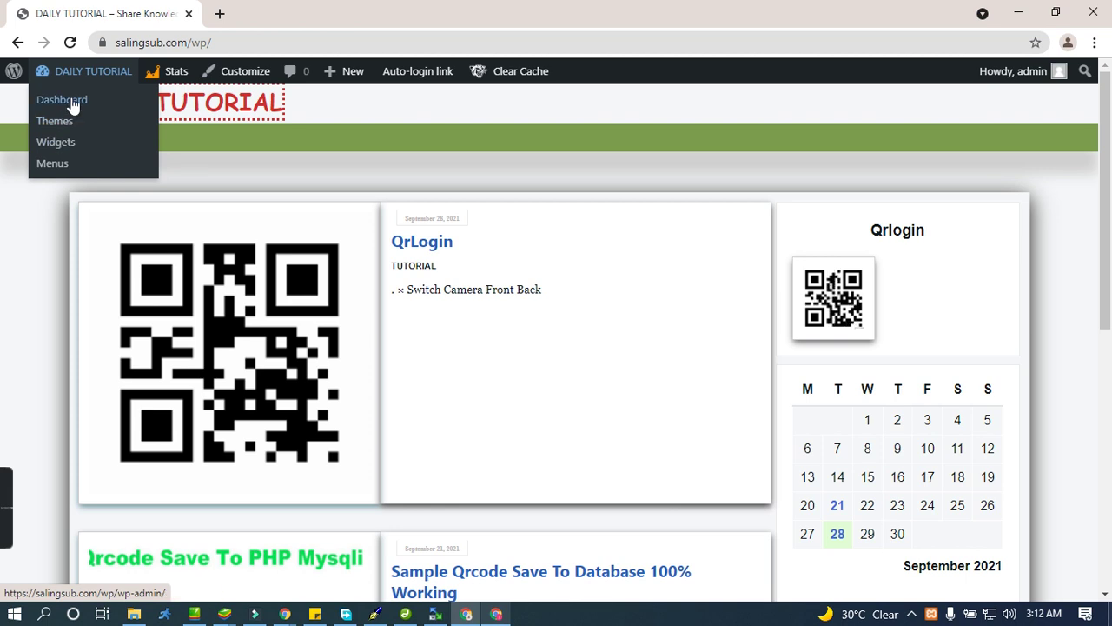
left_click(63, 100)
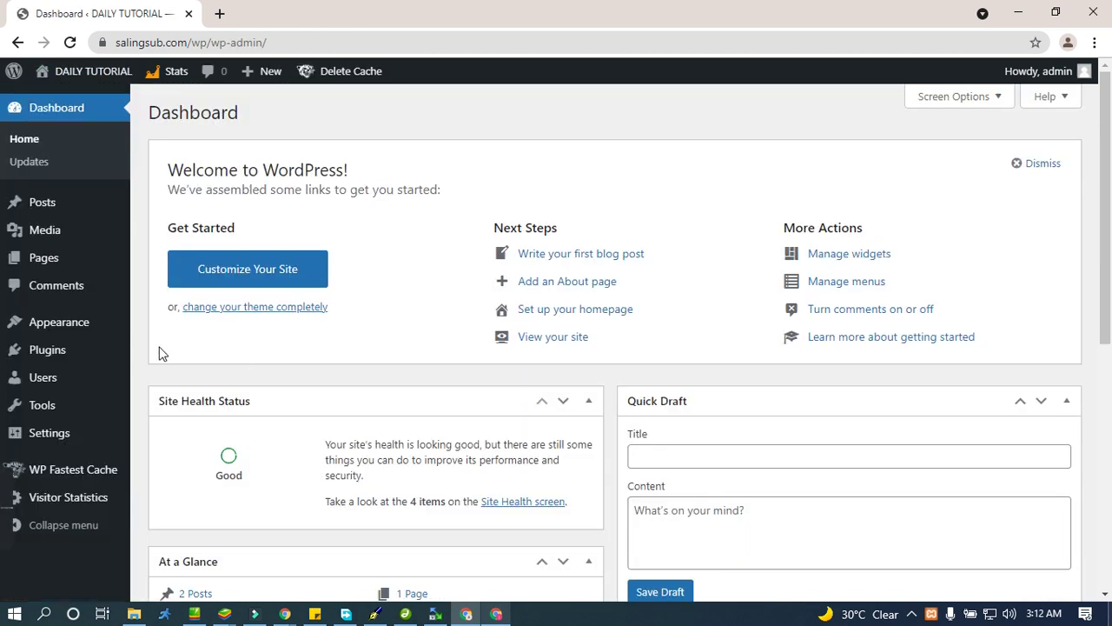
mouse_move(122, 377)
left_click(188, 379)
mouse_move(251, 281)
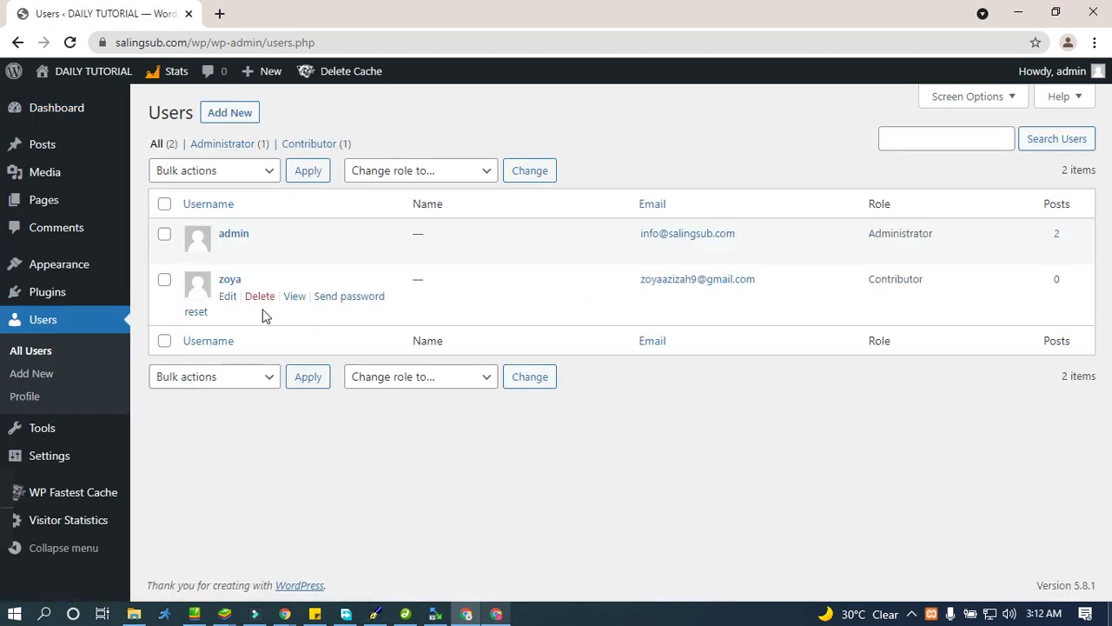
left_click(337, 297)
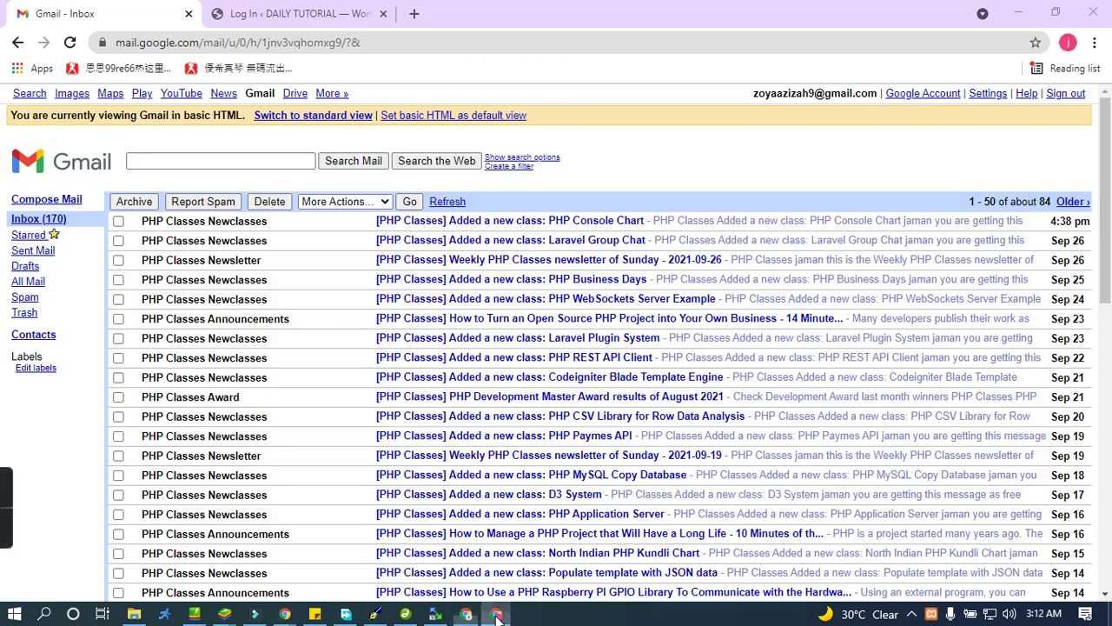
left_click(497, 613)
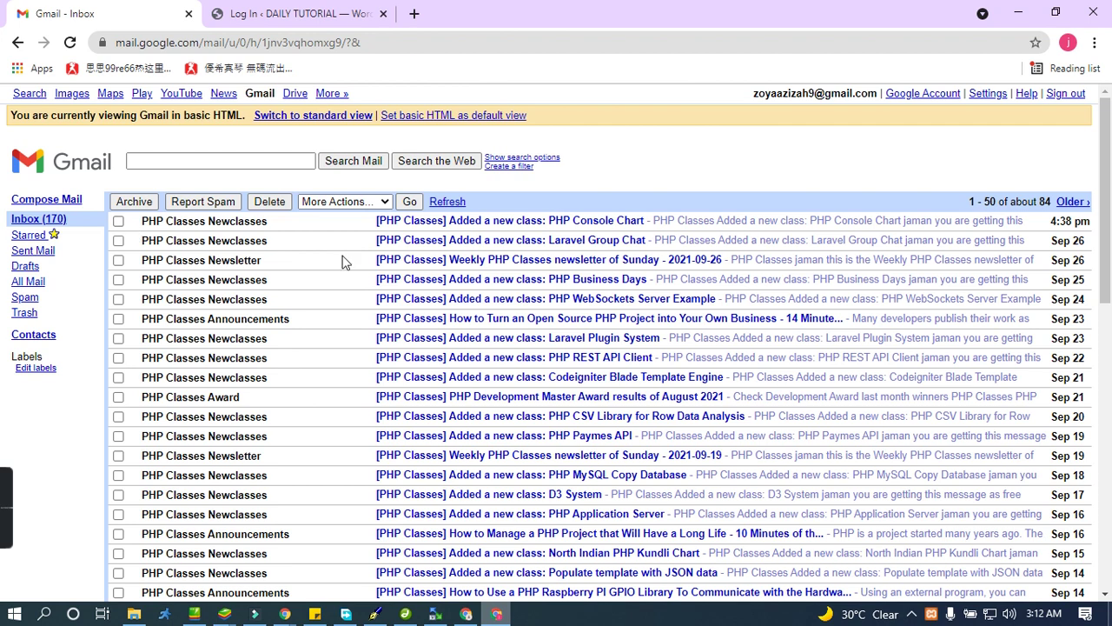
Unsubscribe from PHP Classes new-class alerts via the newest email's unsubscribe page
left_click(492, 222)
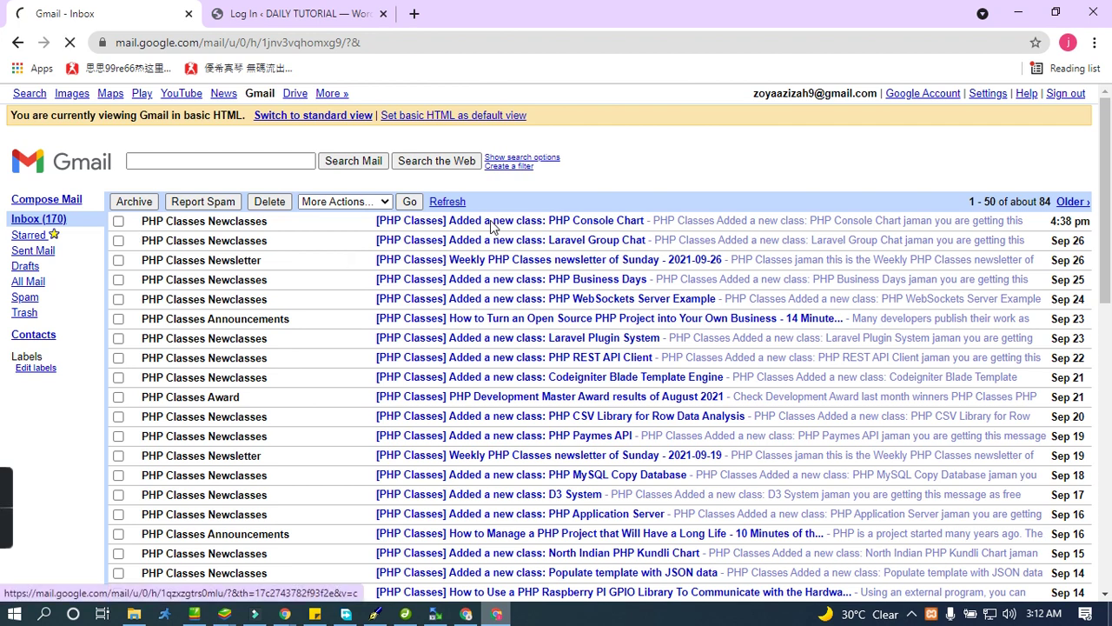
scroll(318, 397, "down", 5)
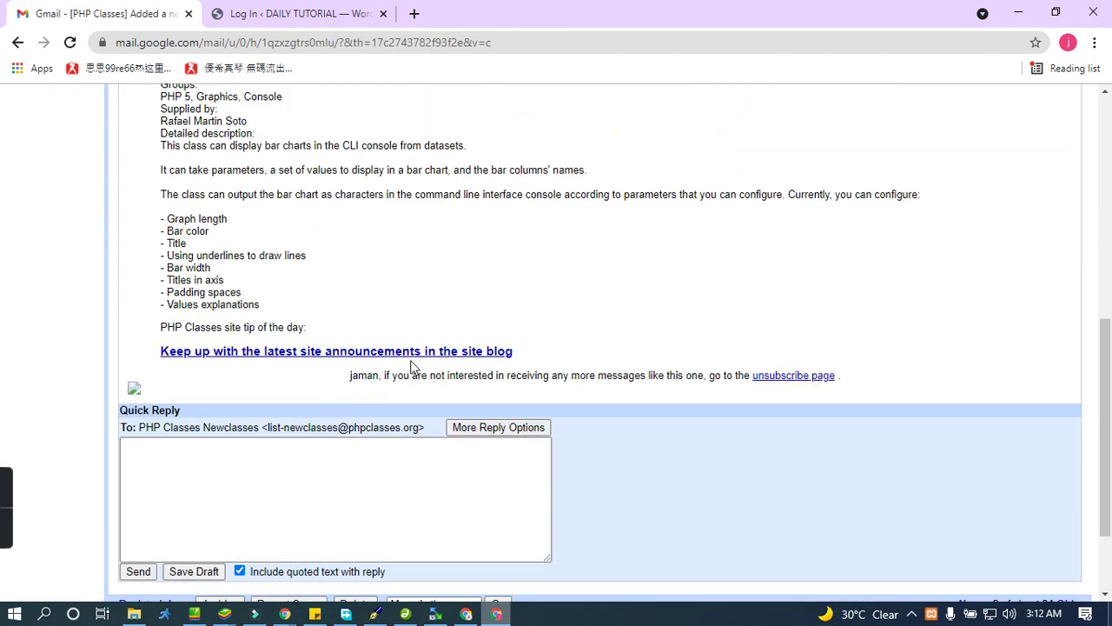
left_click(792, 375)
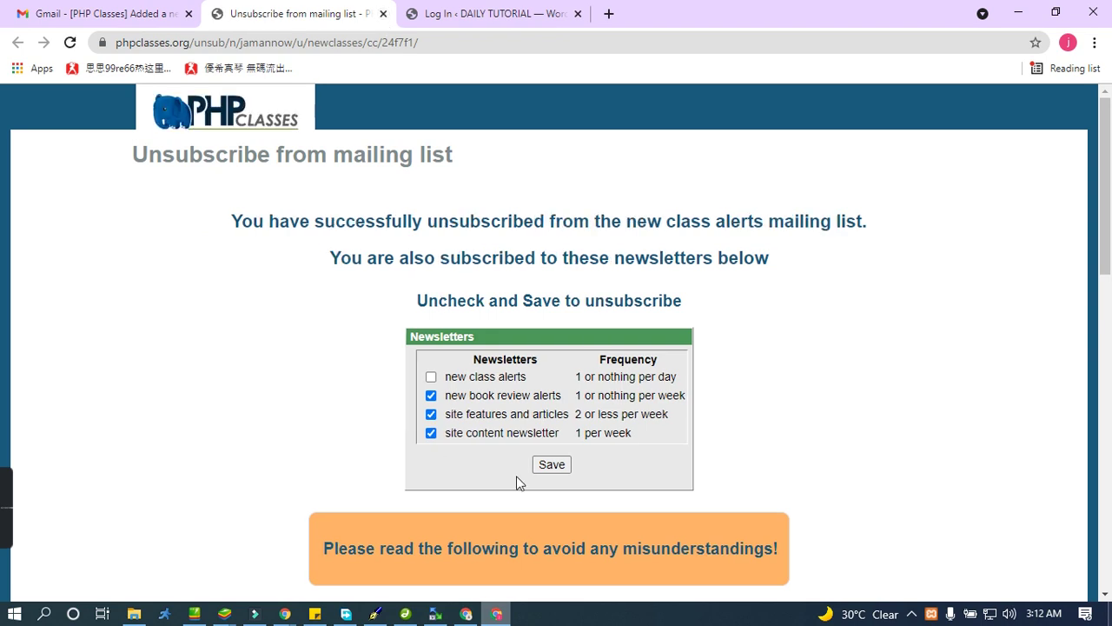
left_click(551, 464)
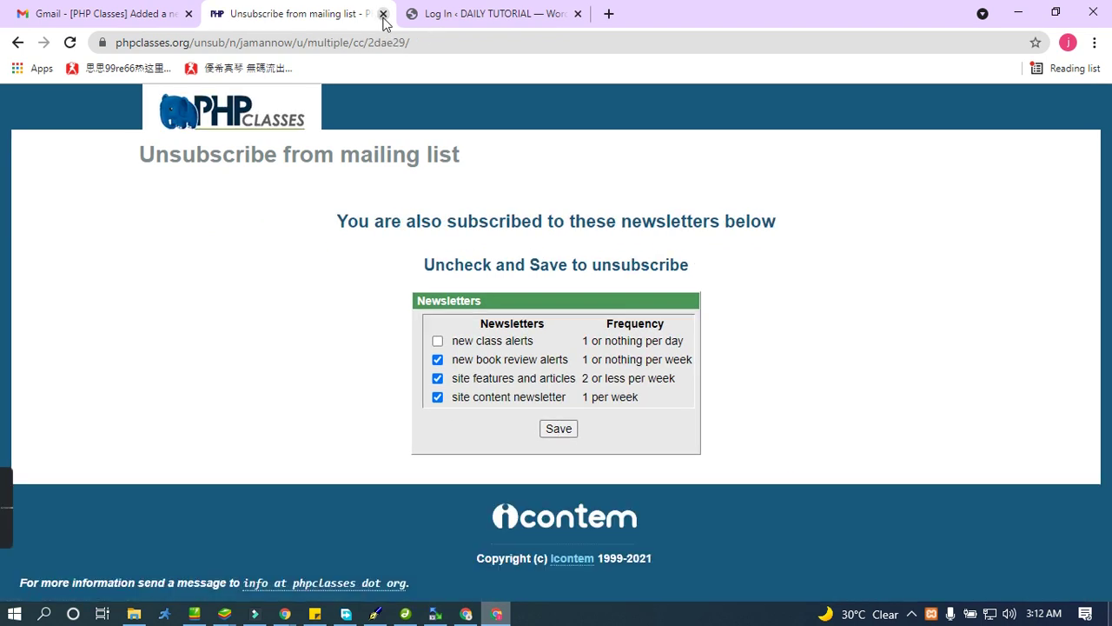
left_click(383, 14)
Open the [DAILY TUTORIAL] Login Details email from the inbox
scroll(129, 207, "up", 10)
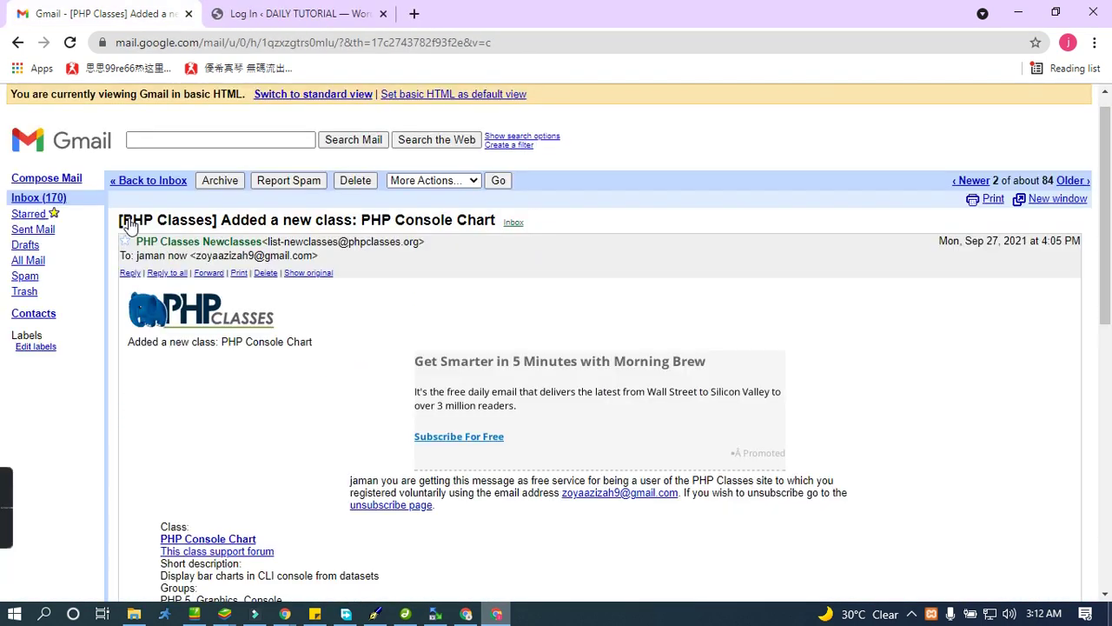
left_click(41, 223)
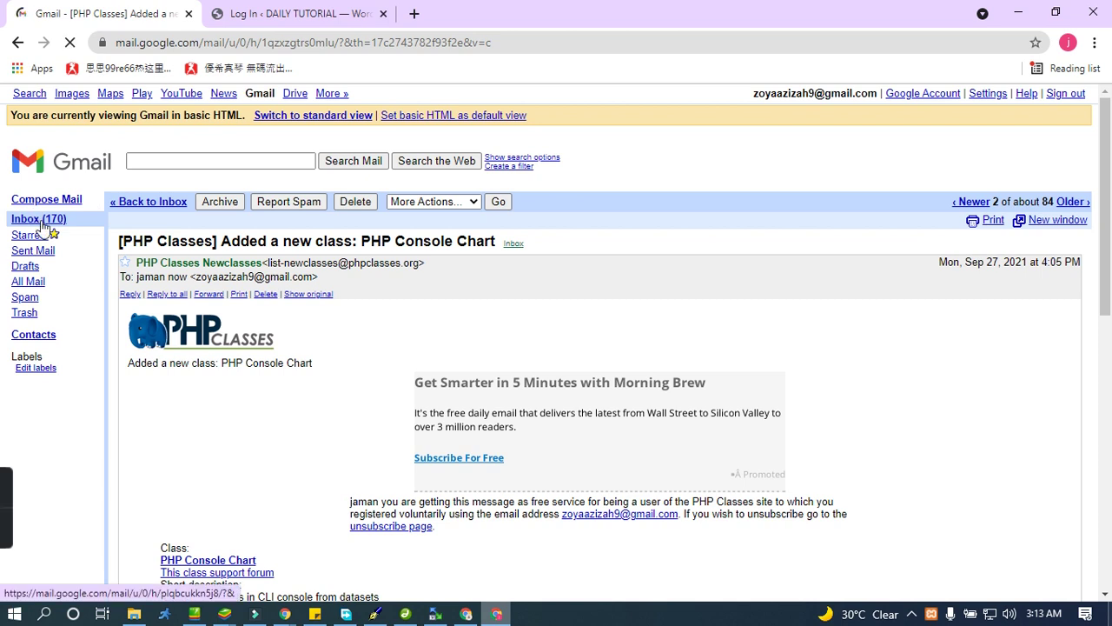
left_click(526, 227)
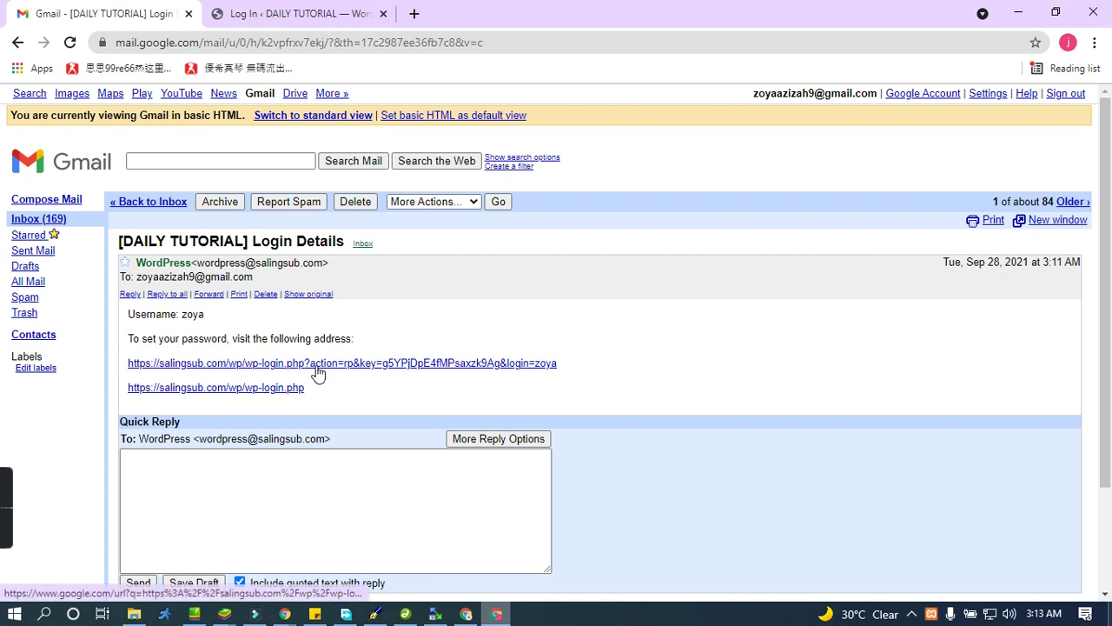
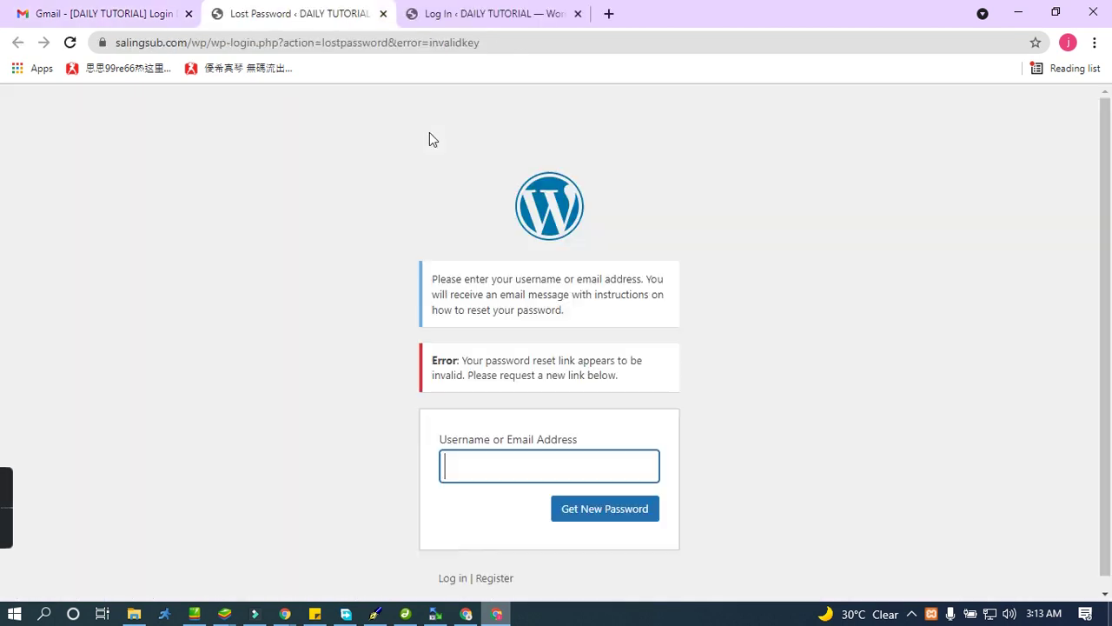
Leave the invalid reset-link error page and return to the Login Details email in Gmail
left_click(522, 469)
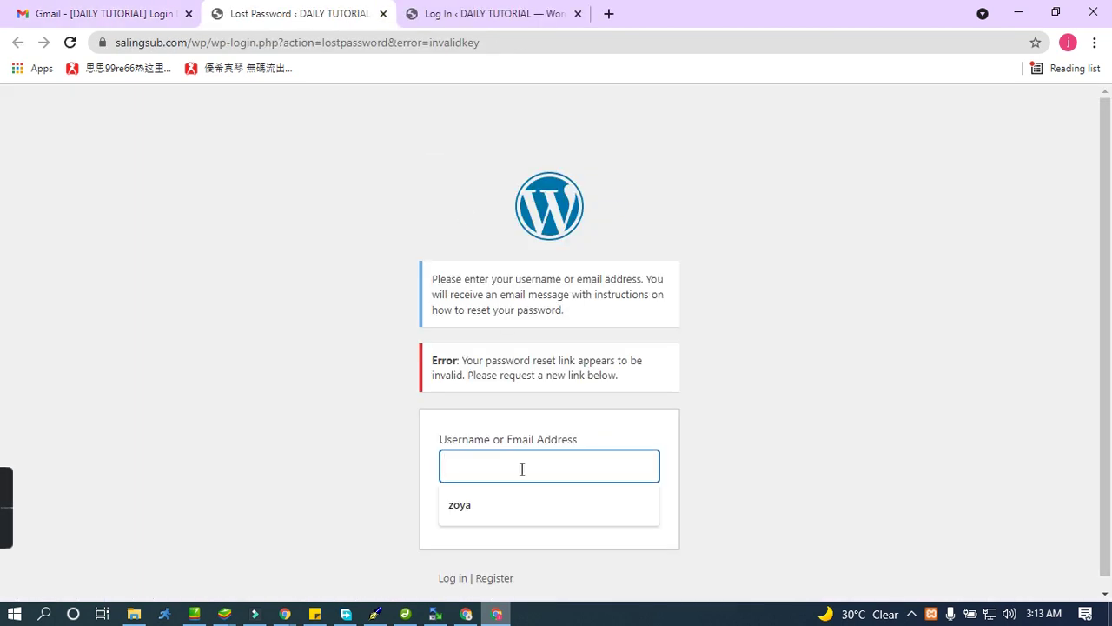
left_click(491, 379)
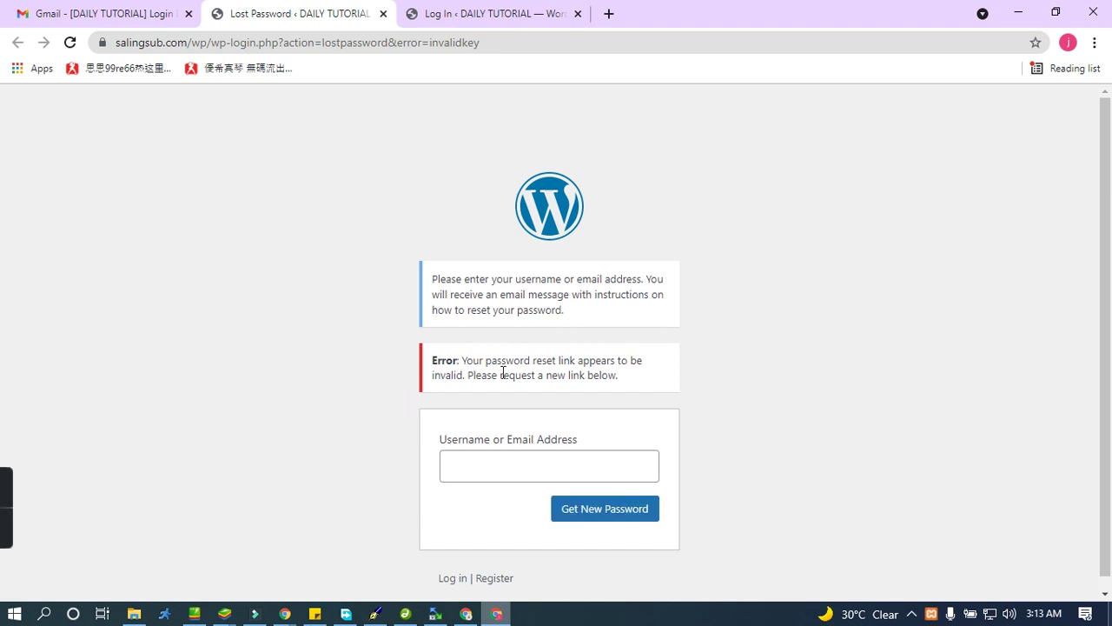
left_click_drag(449, 371, 605, 368)
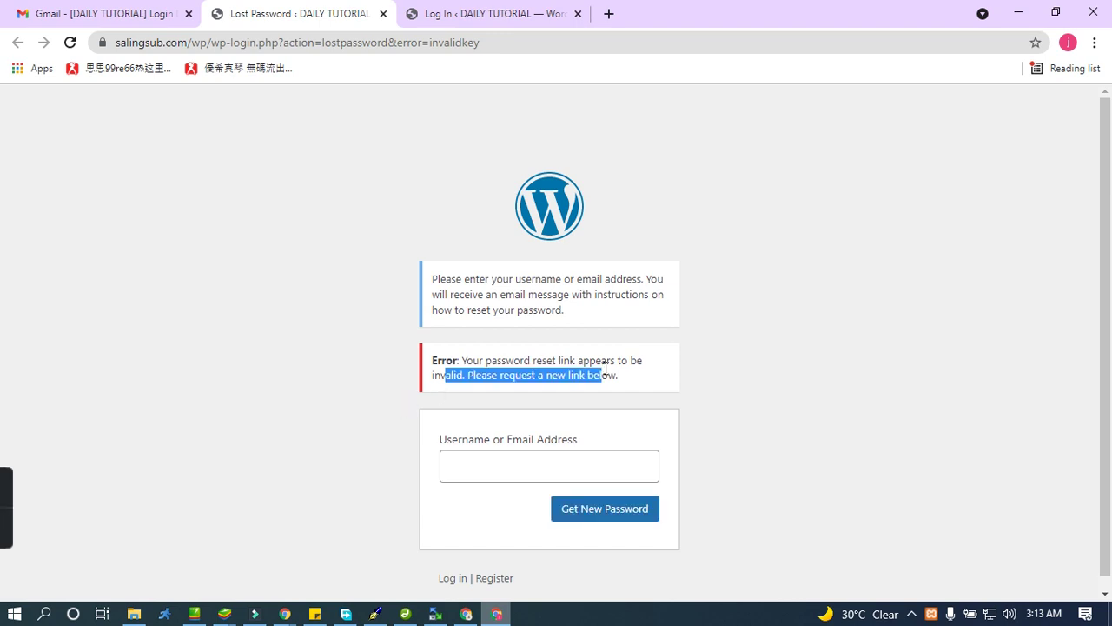
left_click(508, 358)
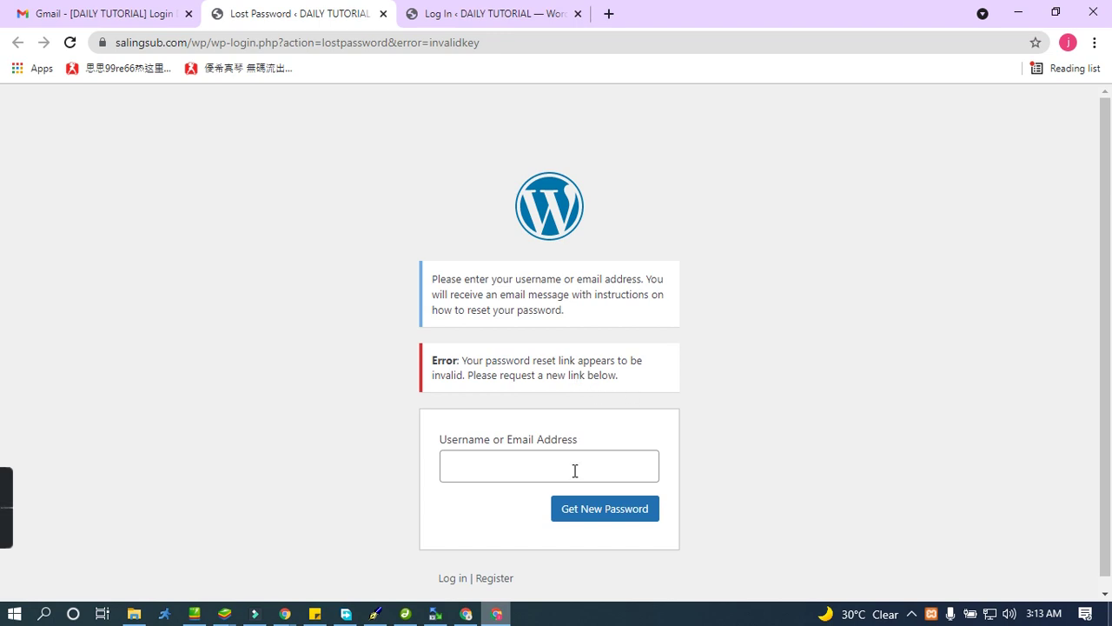
left_click(106, 12)
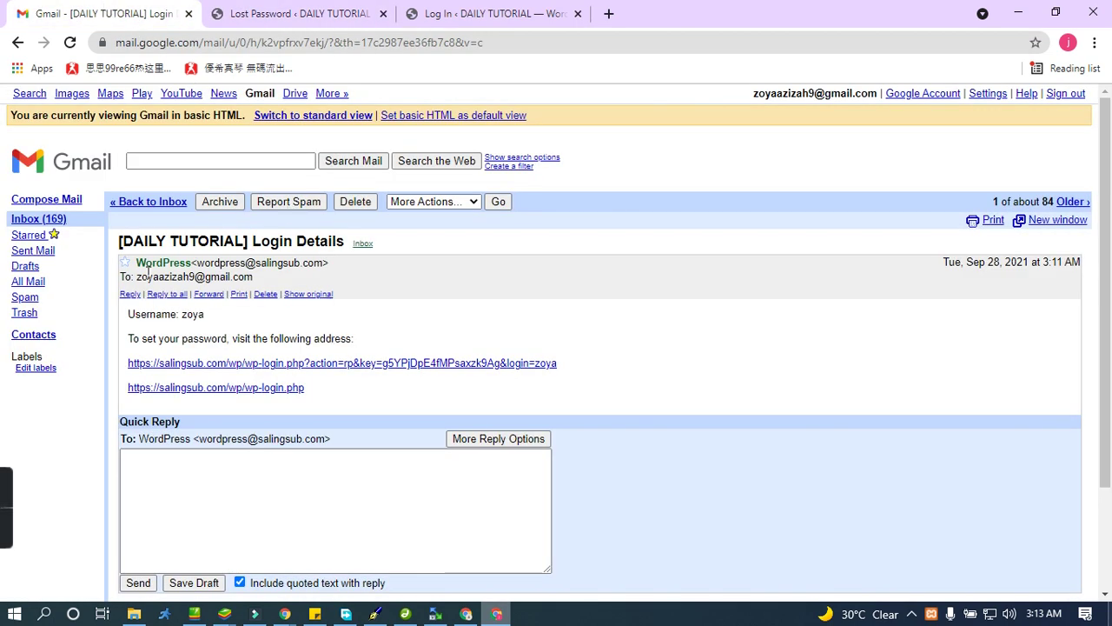
Check All Mail for the new message, then go back to the Gmail inbox
left_click(51, 220)
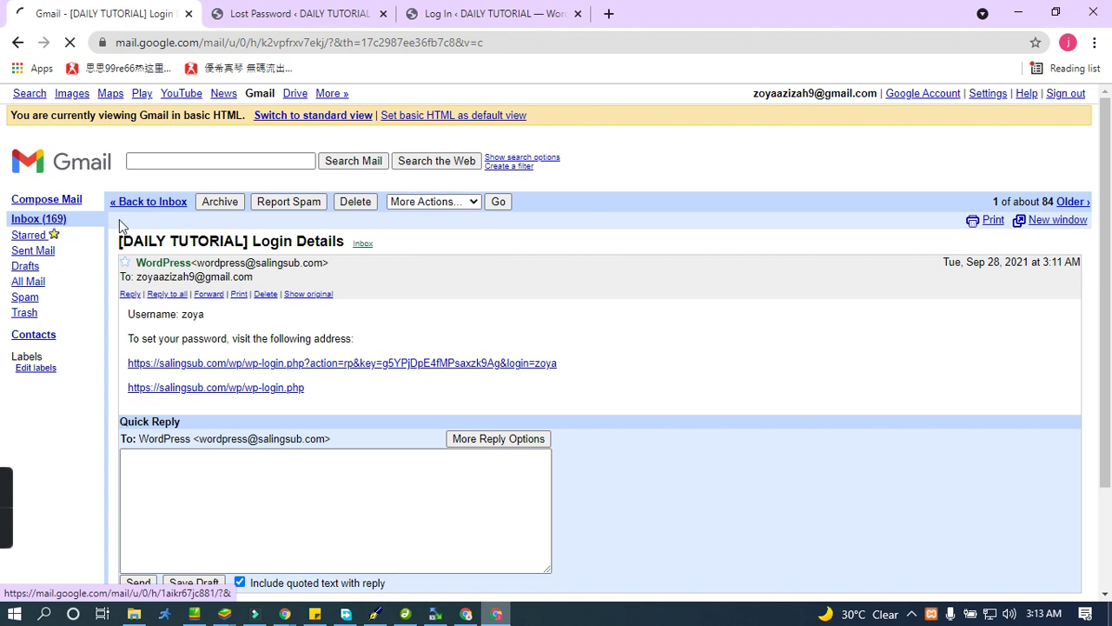
left_click(28, 284)
scroll(34, 307, "down", 3)
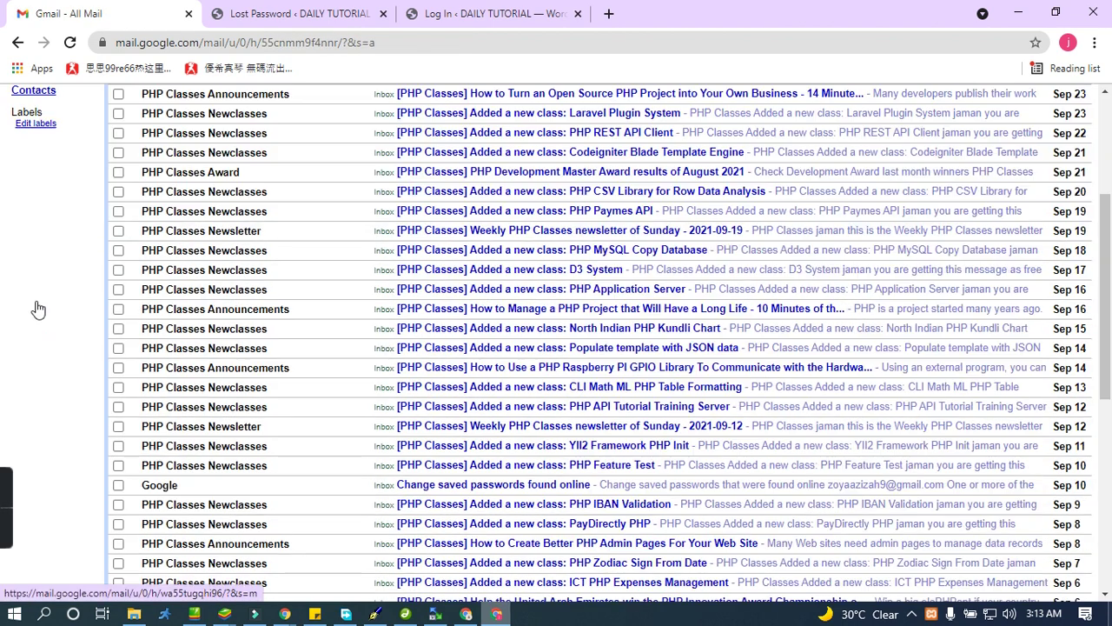
scroll(62, 297, "up", 2)
scroll(55, 290, "up", 1)
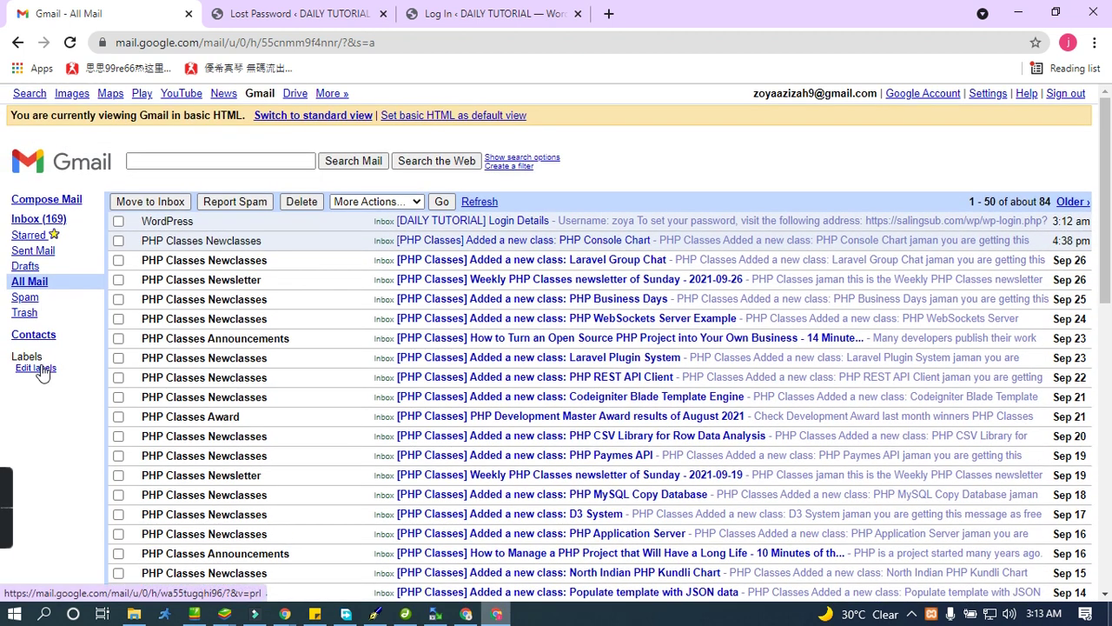
left_click(52, 219)
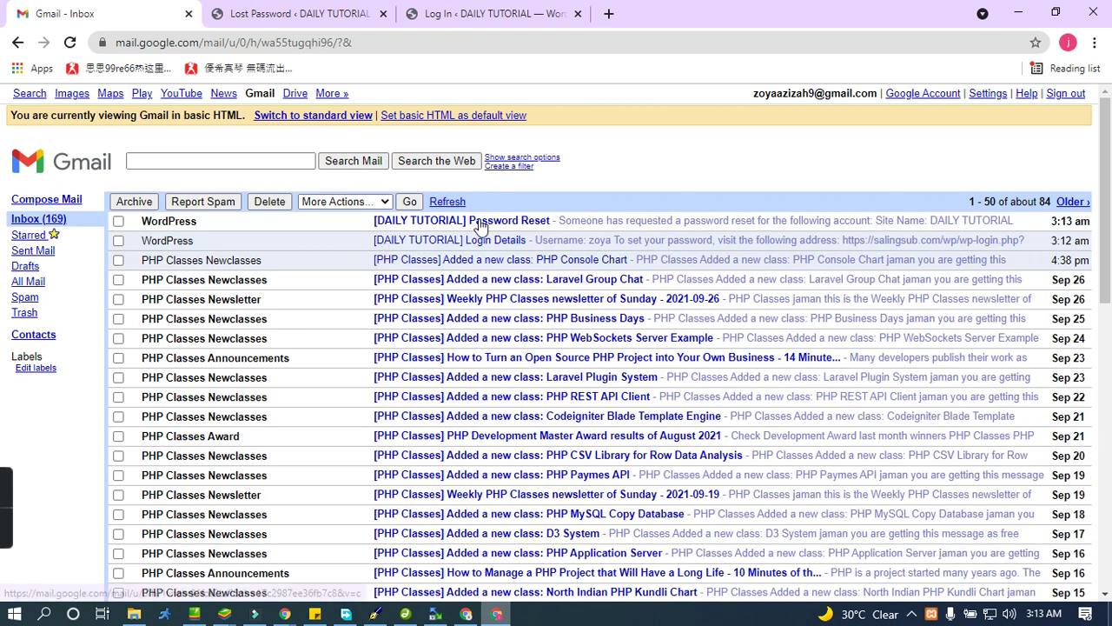
Open the new Password Reset email and follow its reset link
left_click(480, 224)
scroll(483, 235, "down", 2)
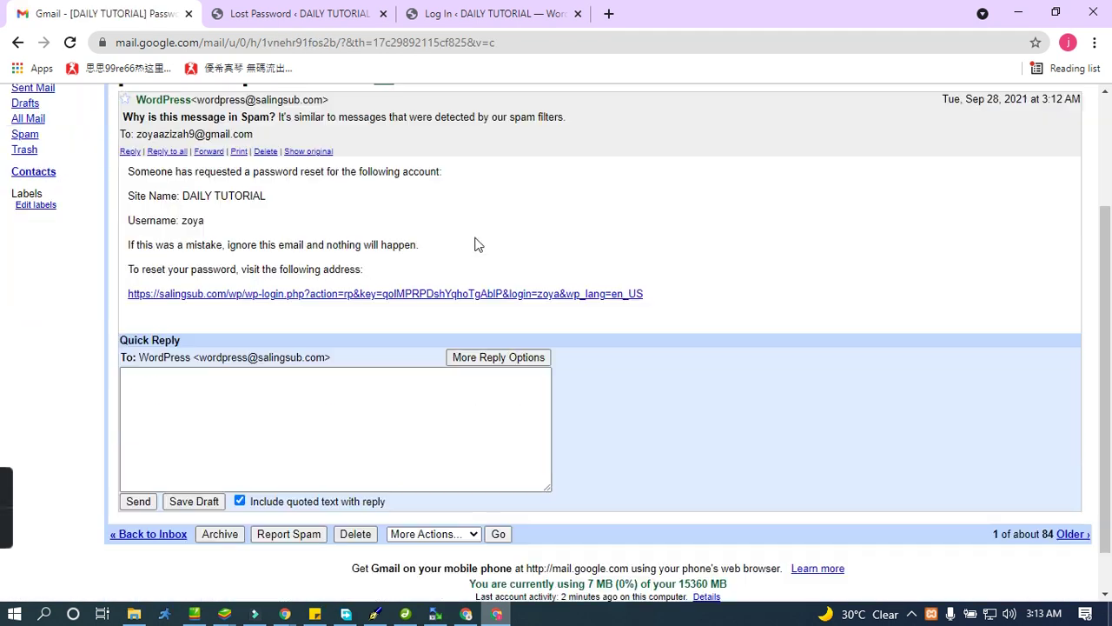
left_click(502, 296)
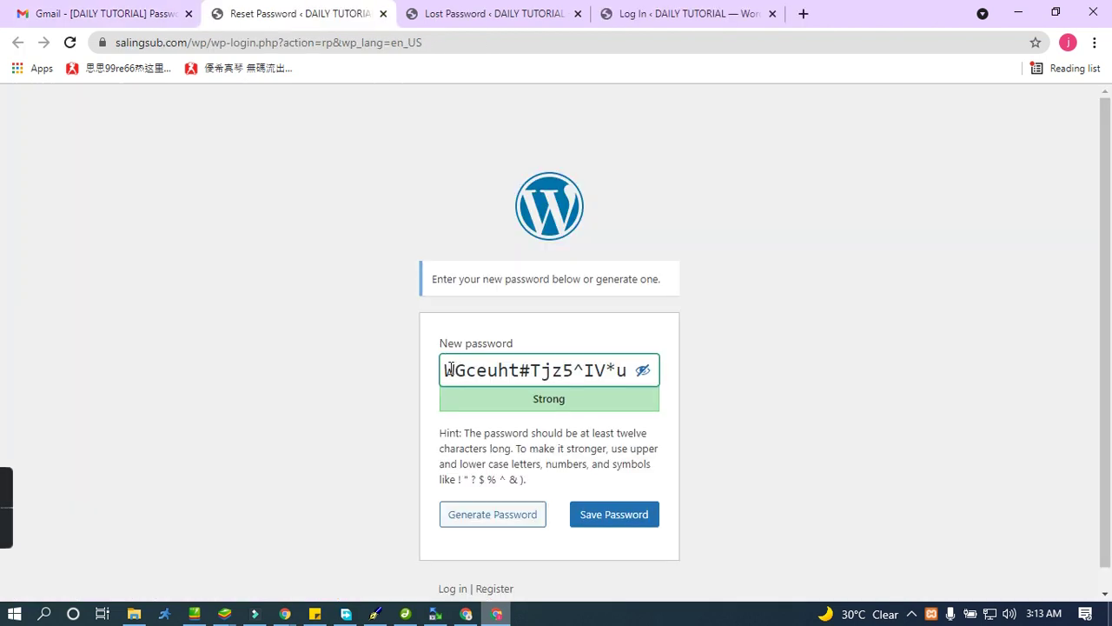
Replace the generated password with a new weak one, confirm it, save, and go to Log In
triple_click(450, 370)
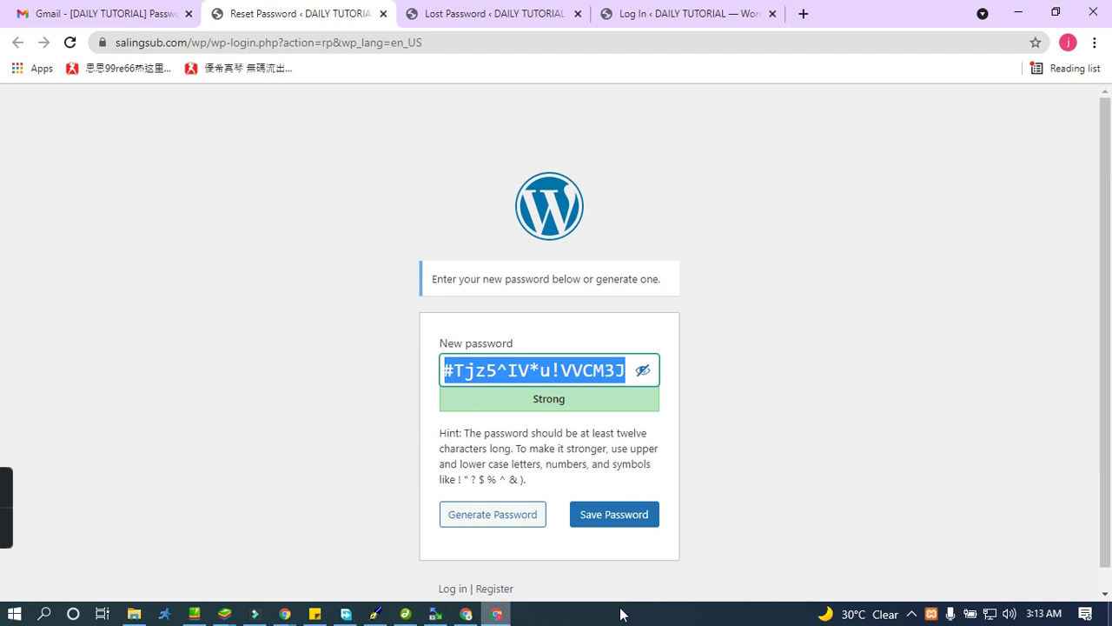
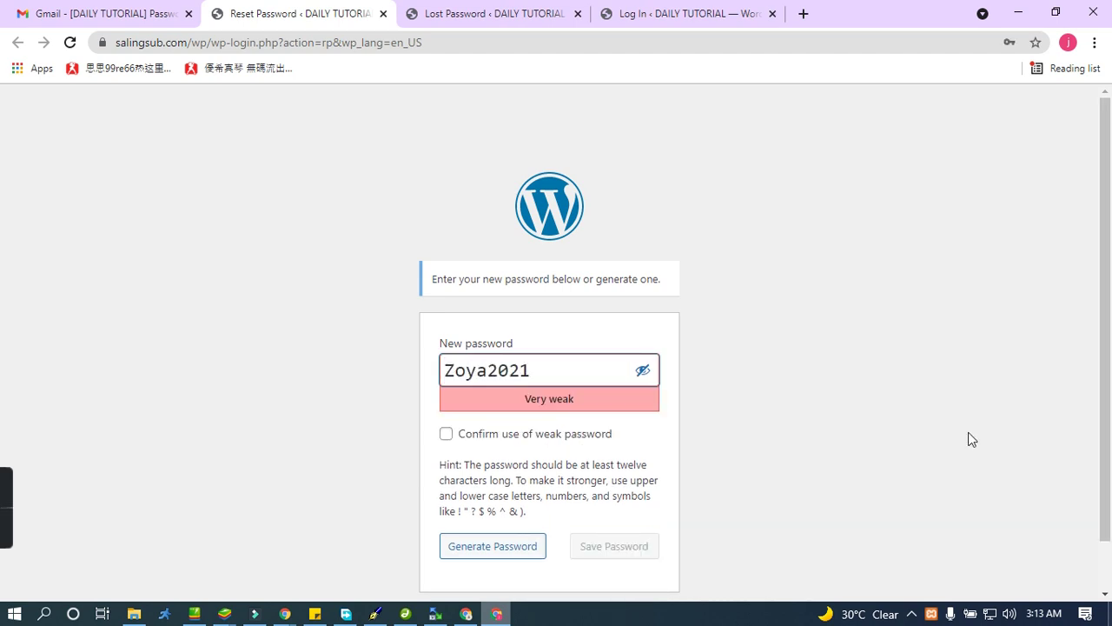
left_click(447, 434)
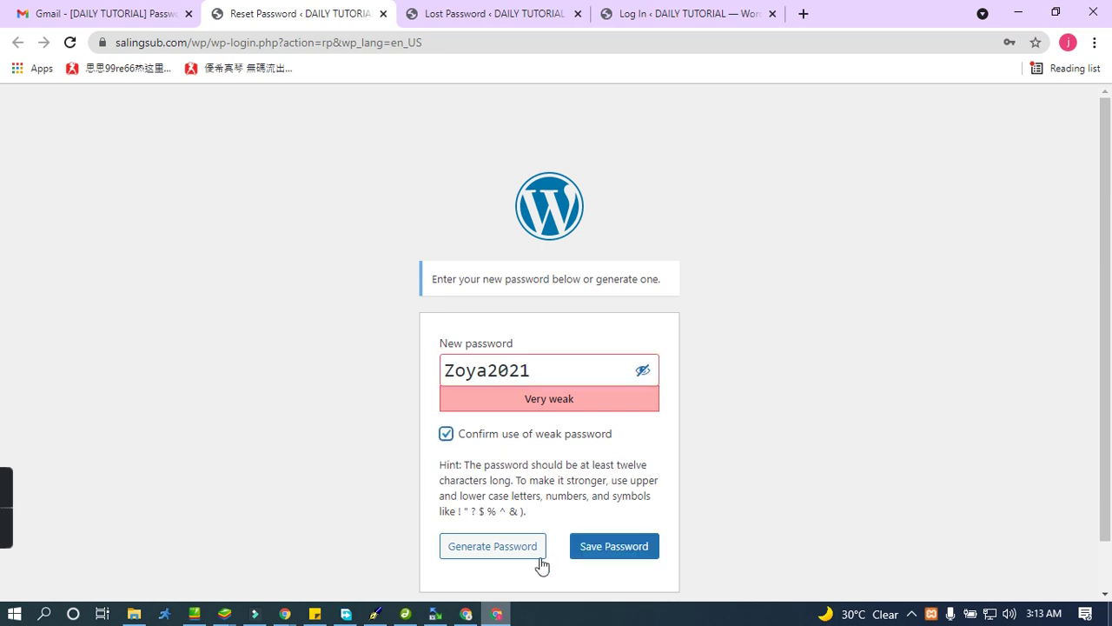
left_click(621, 548)
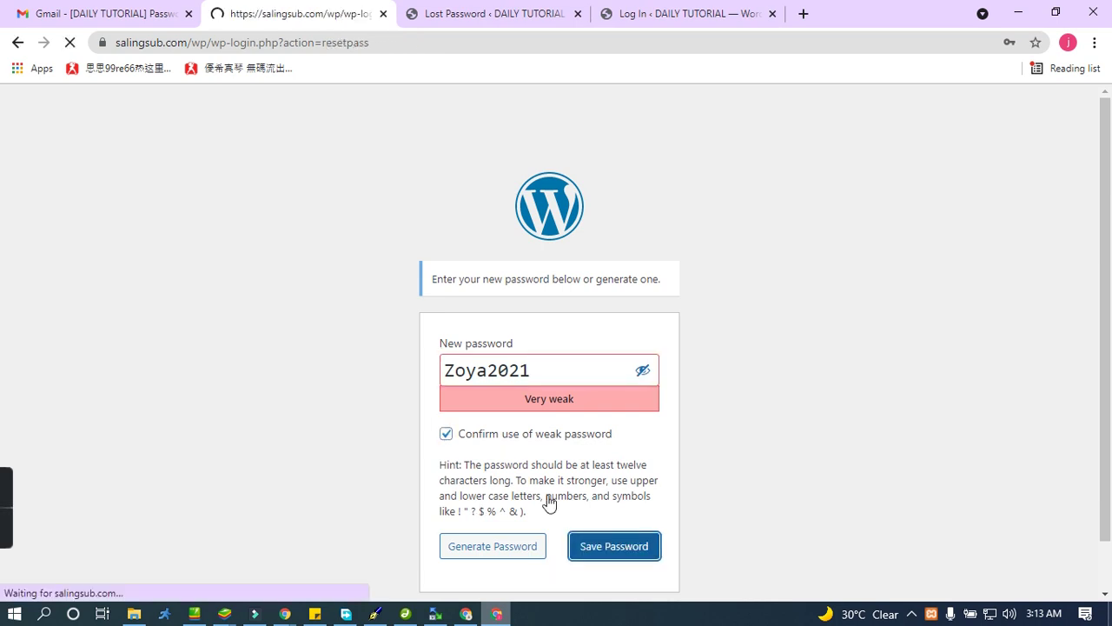
left_click(598, 287)
left_click(565, 326)
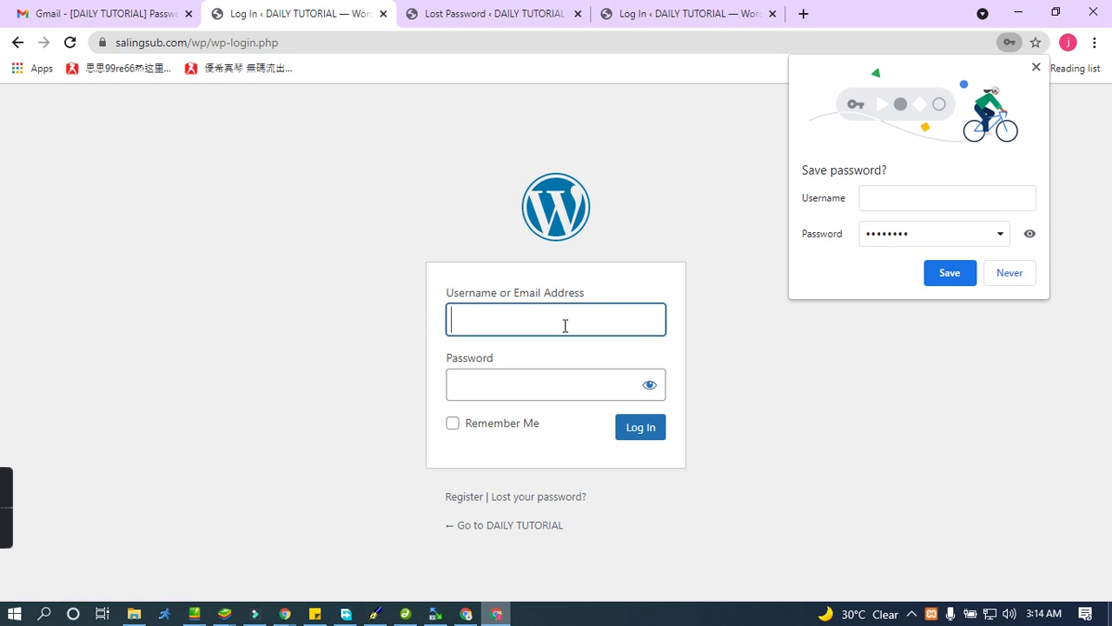
Copy the account e-mail from the Gmail header into the WordPress login Username field
left_click(124, 14)
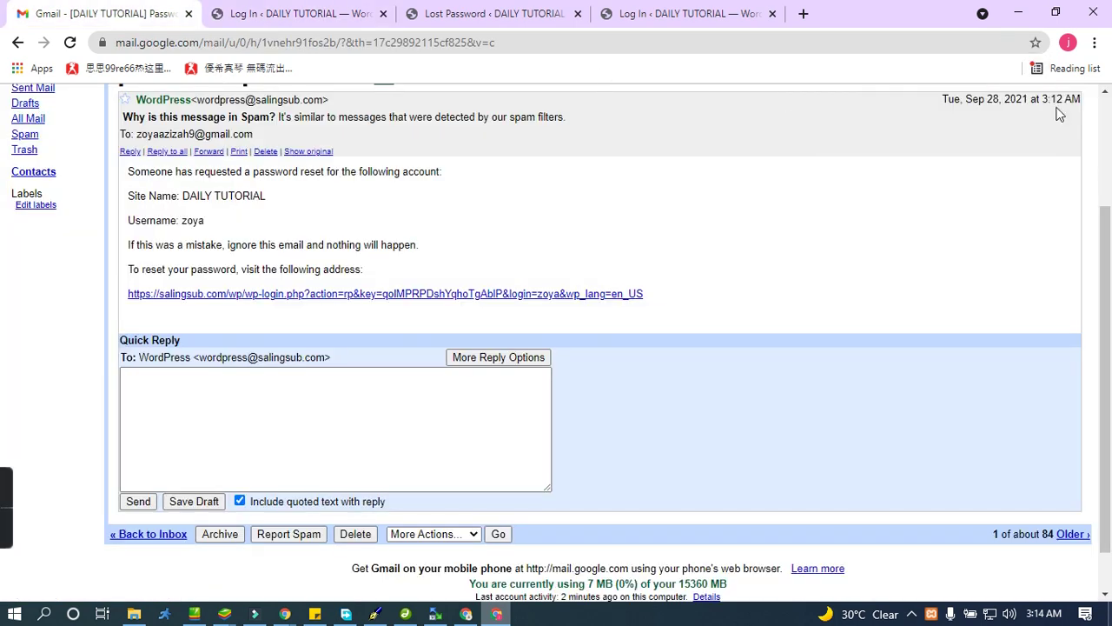
scroll(749, 252, "up", 2)
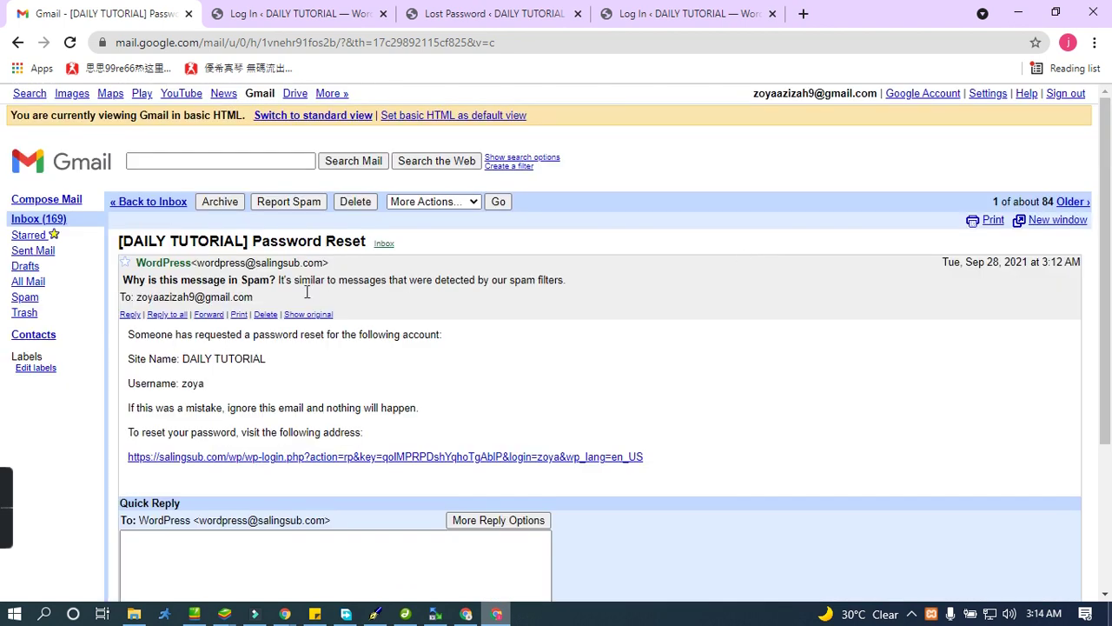
left_click_drag(757, 94, 877, 94)
key("ctrl+c")
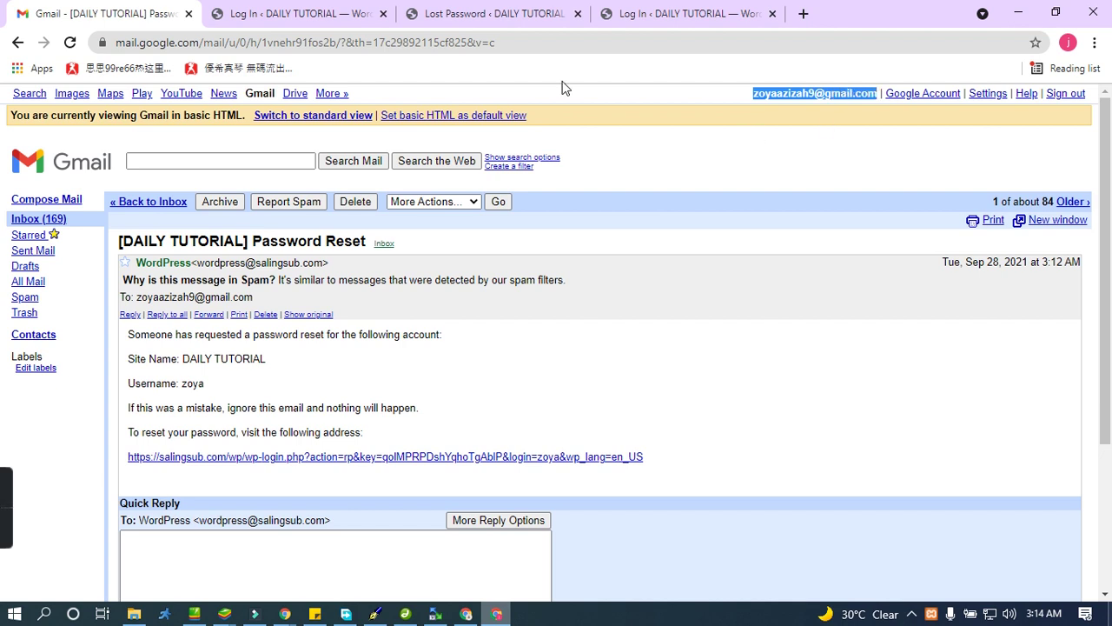
left_click(300, 15)
key("ctrl+v")
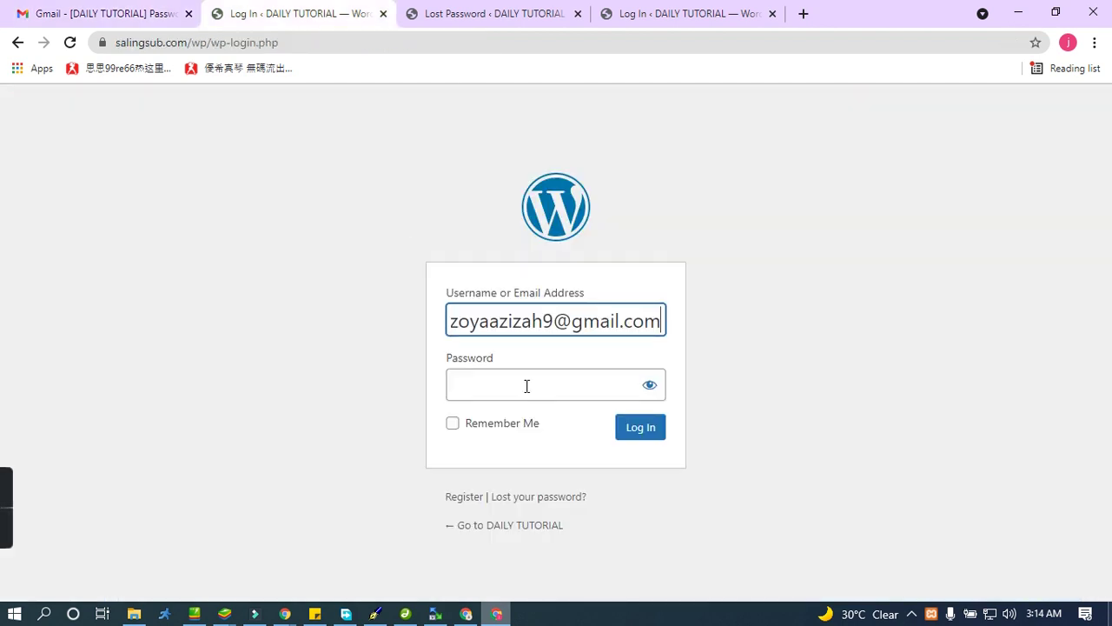
Enter the new password and submit, retyping it after the incorrect-password error until login succeeds
left_click(527, 388)
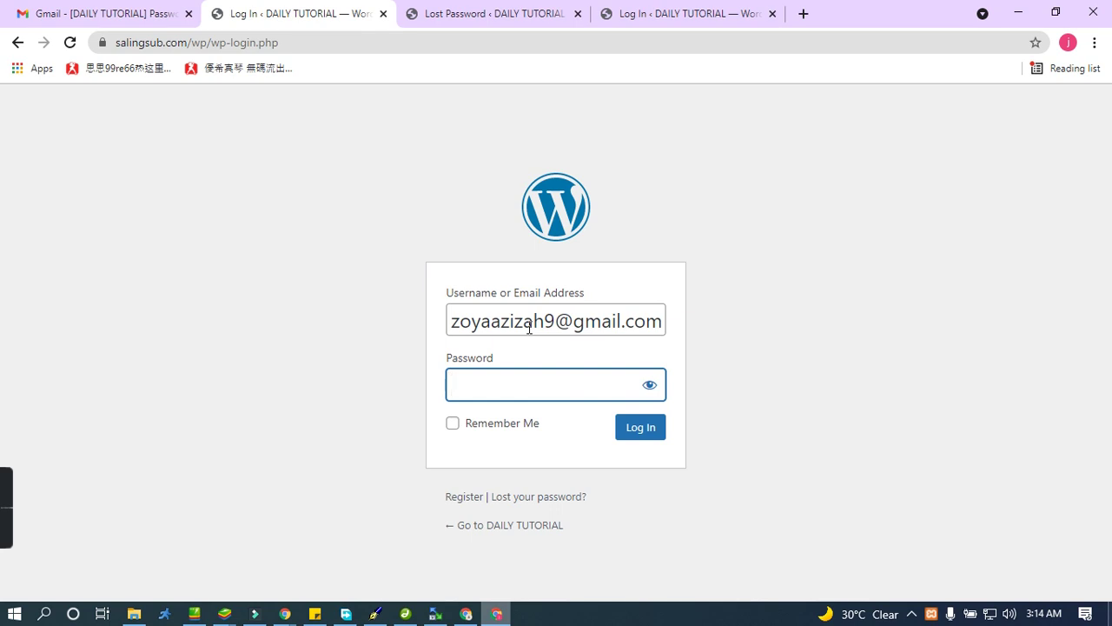
type("••••••••")
key("Return")
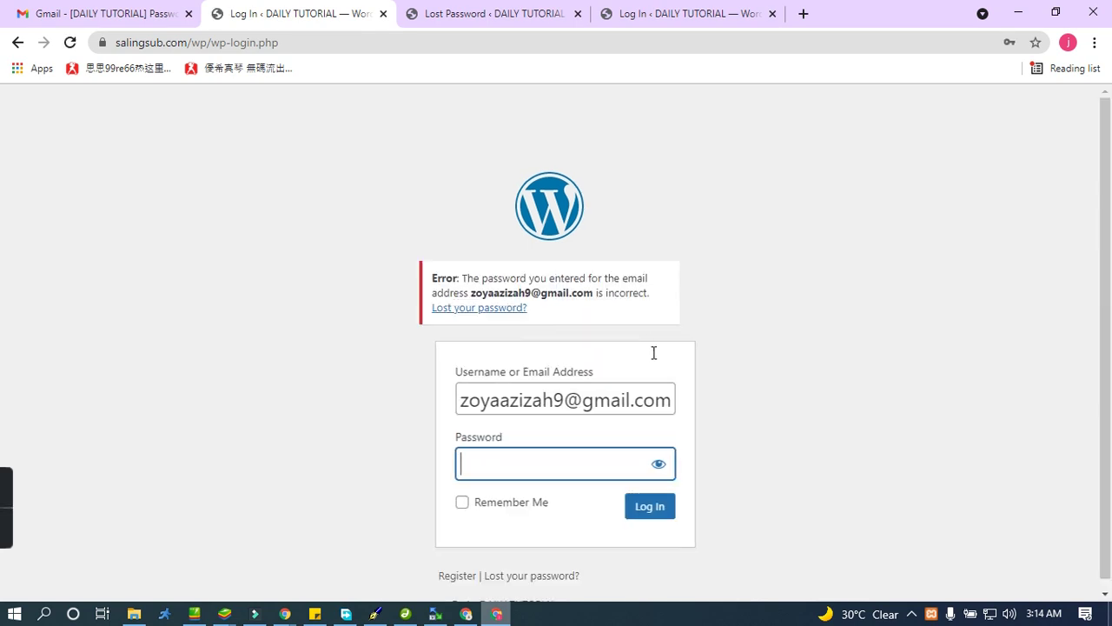
type("••••")
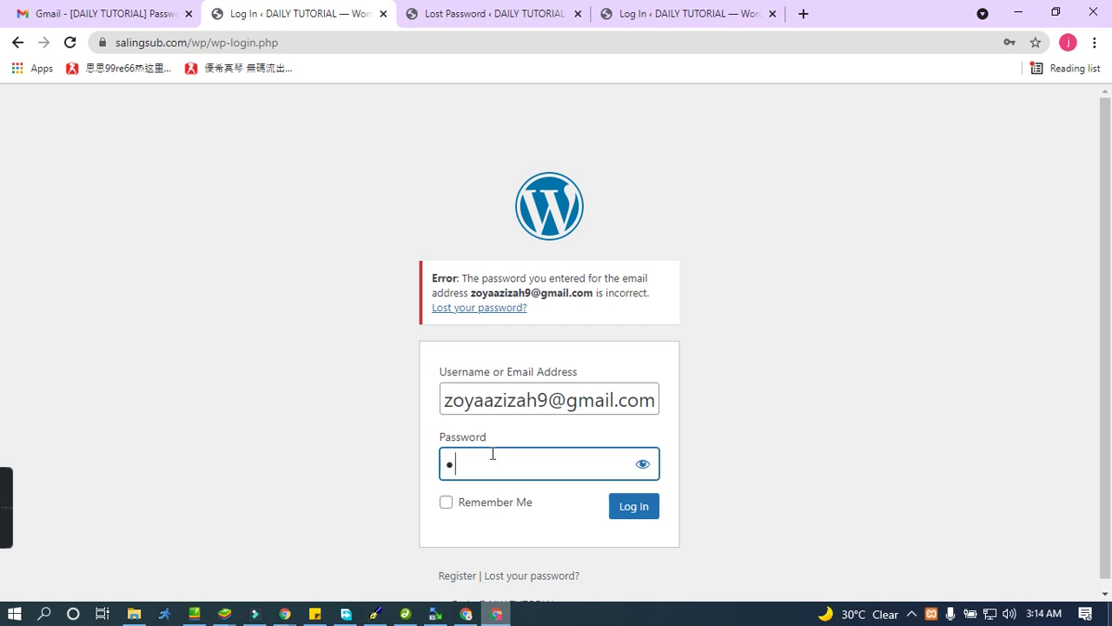
type("•••••")
key("Return")
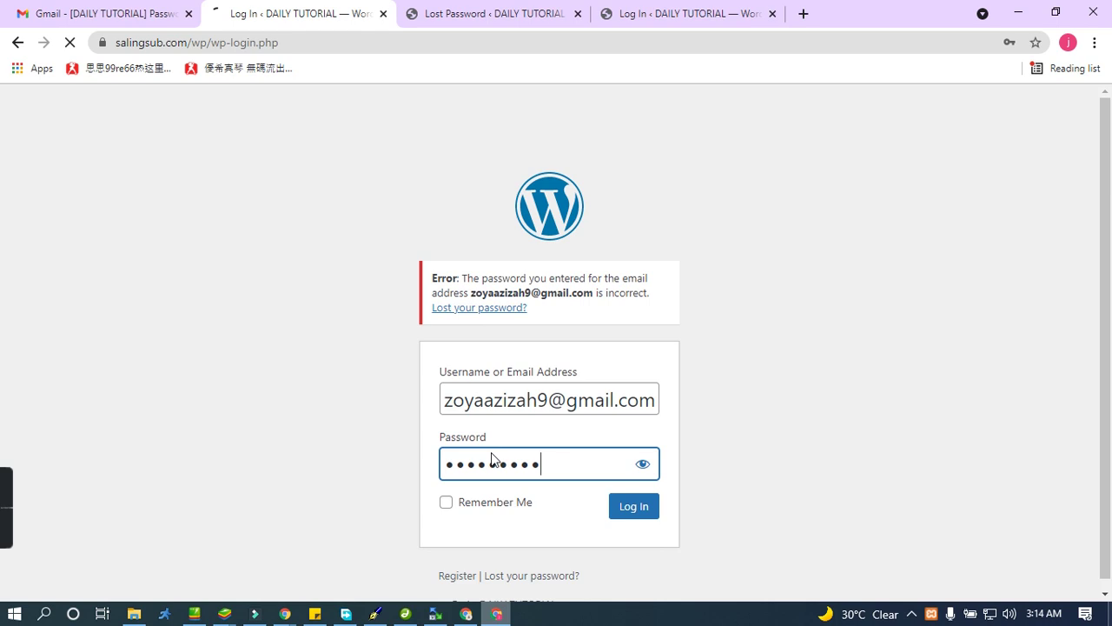
type("••••••••")
key("Return")
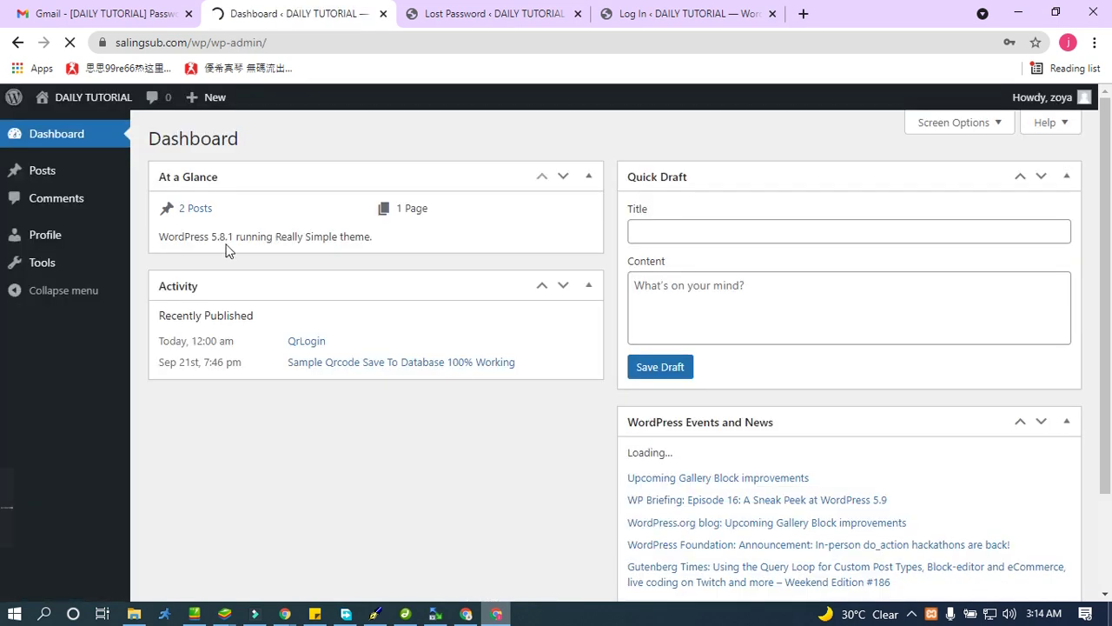
Open the 2 Posts list from At a Glance and let Chrome save the password
left_click(195, 208)
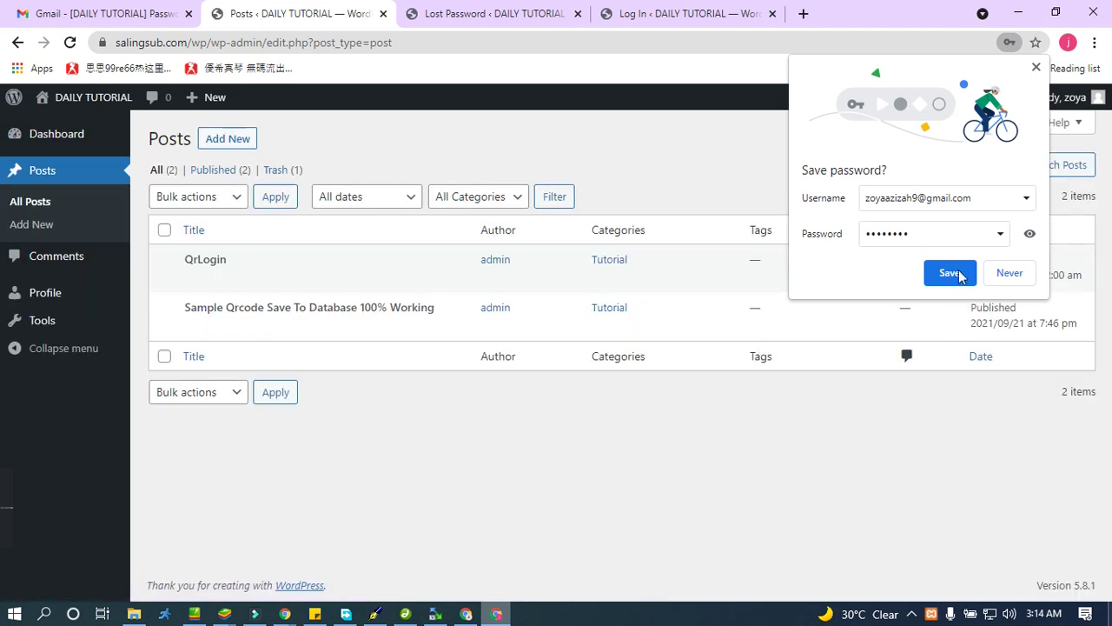
left_click(949, 273)
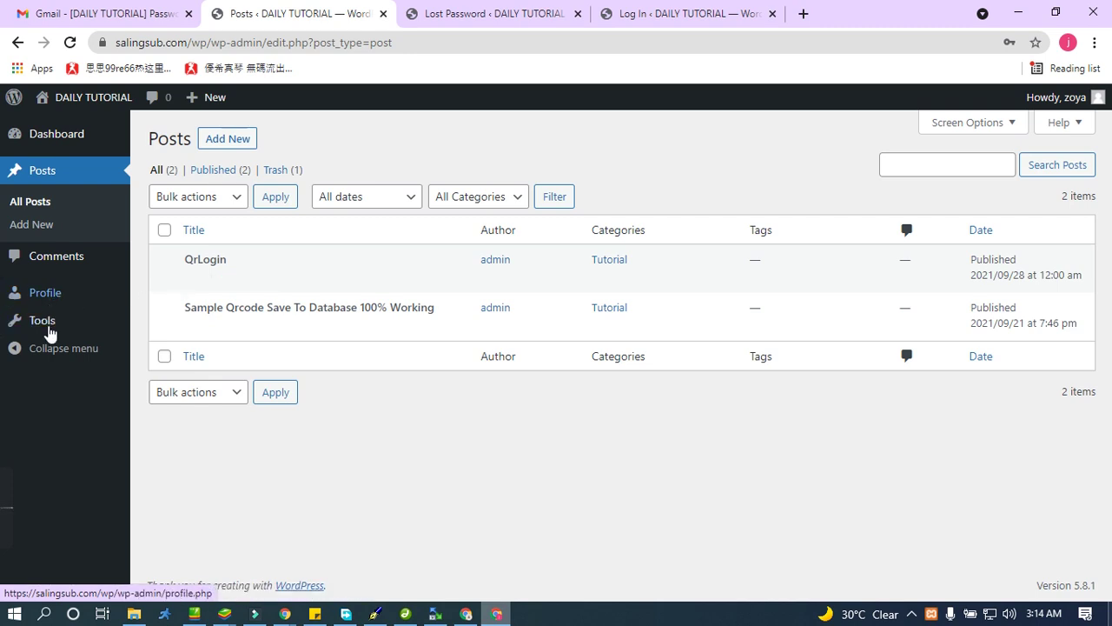
View the Auto-login QR code and 'Please ask an administrator' note on the contributor's Profile page
left_click(50, 293)
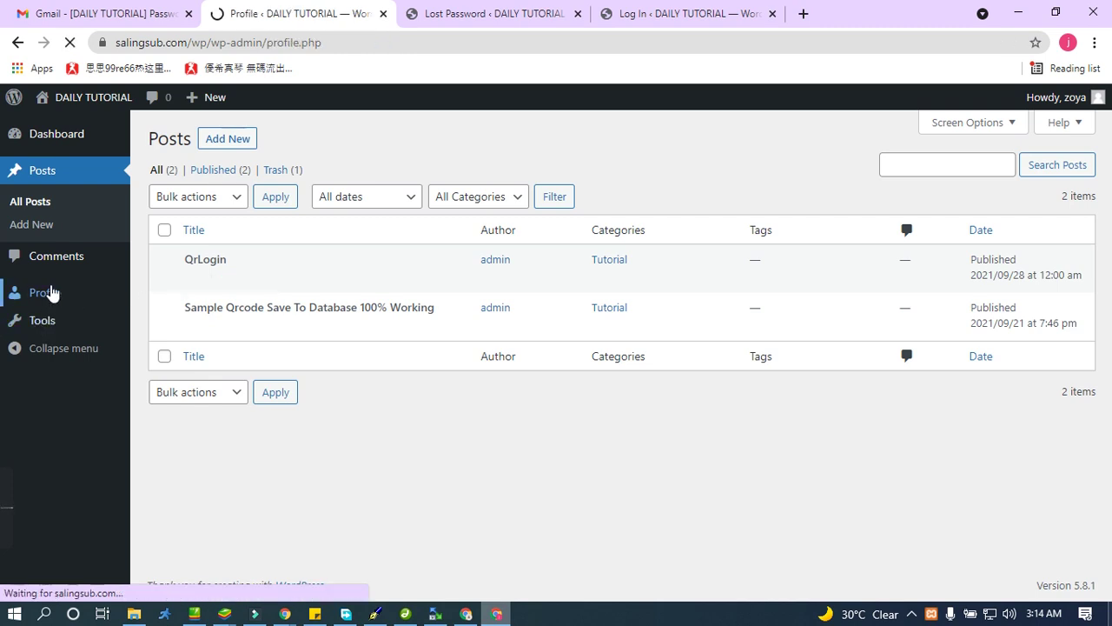
scroll(200, 374, "down", 4)
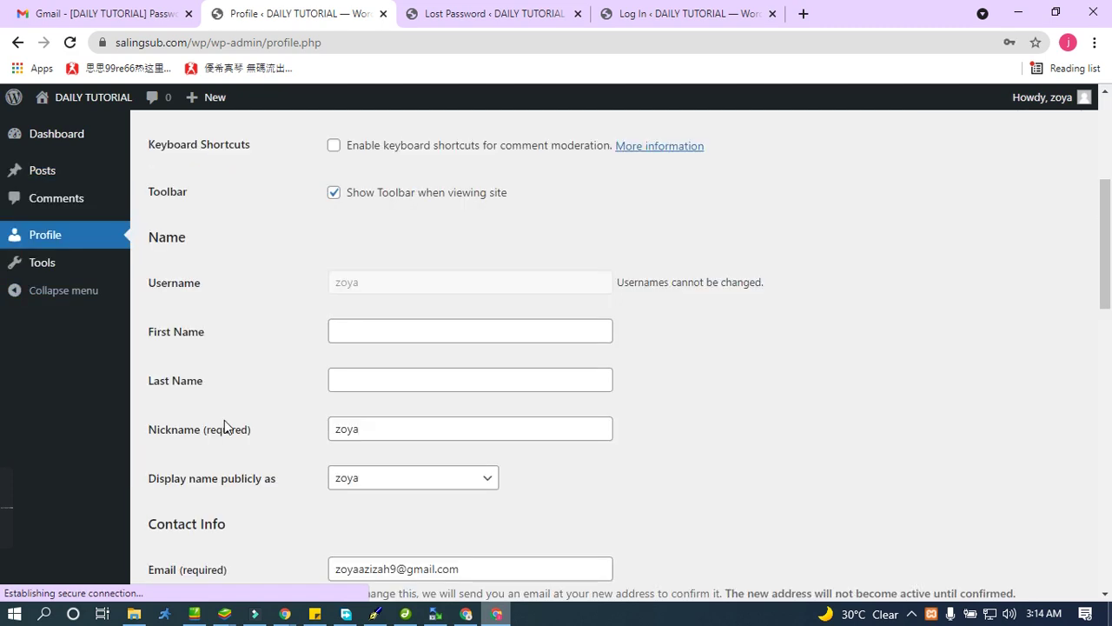
scroll(224, 426, "down", 10)
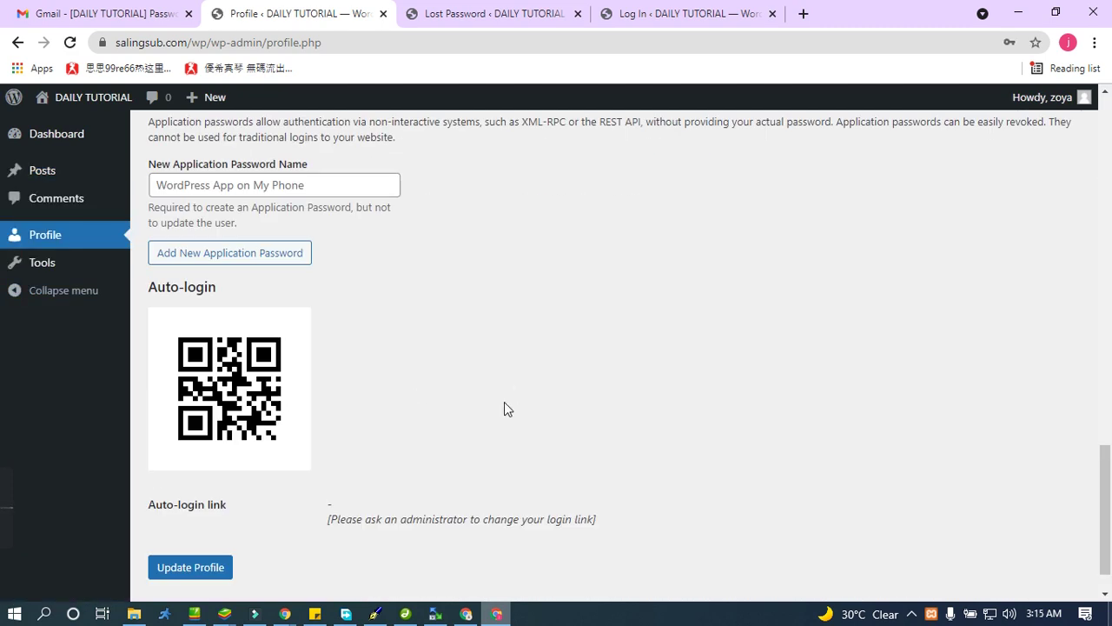
scroll(307, 516, "down", 1)
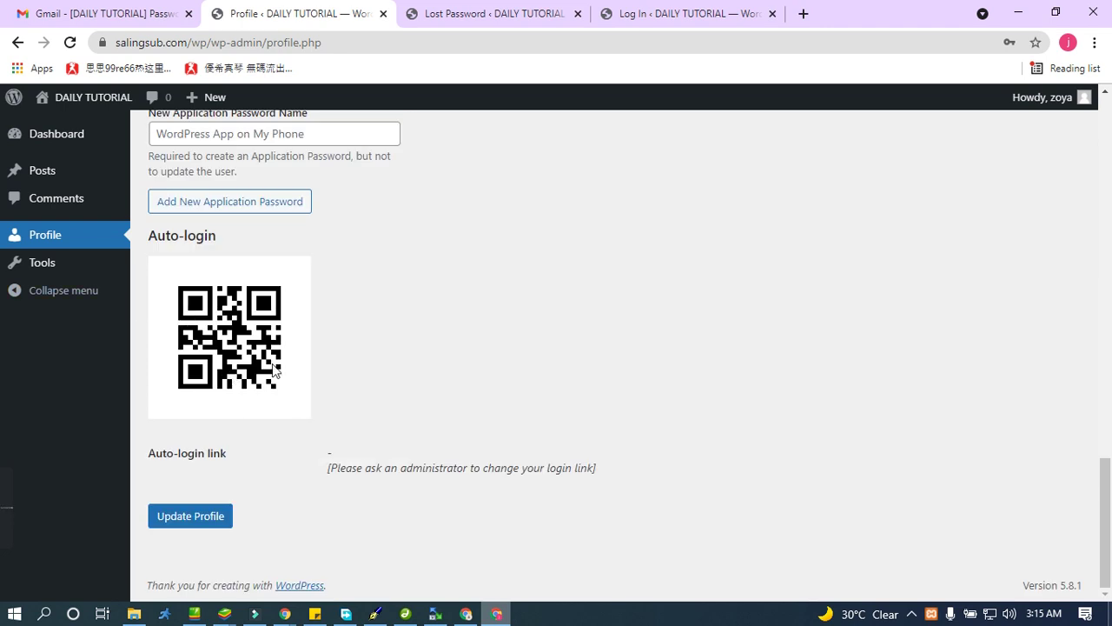
left_click_drag(331, 465, 469, 463)
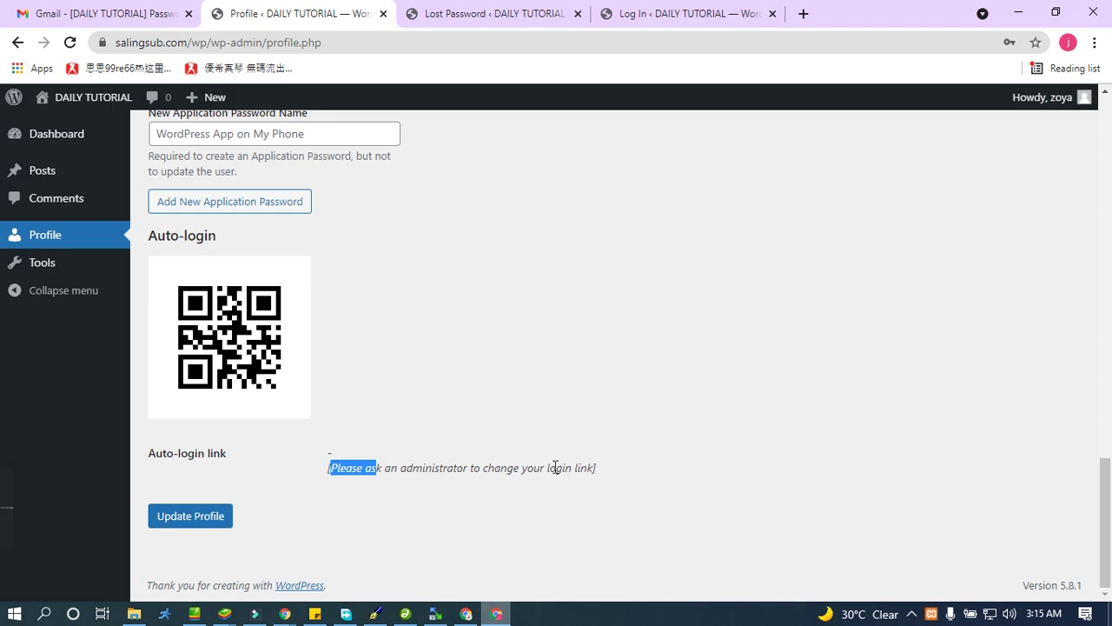
left_click_drag(423, 468, 628, 477)
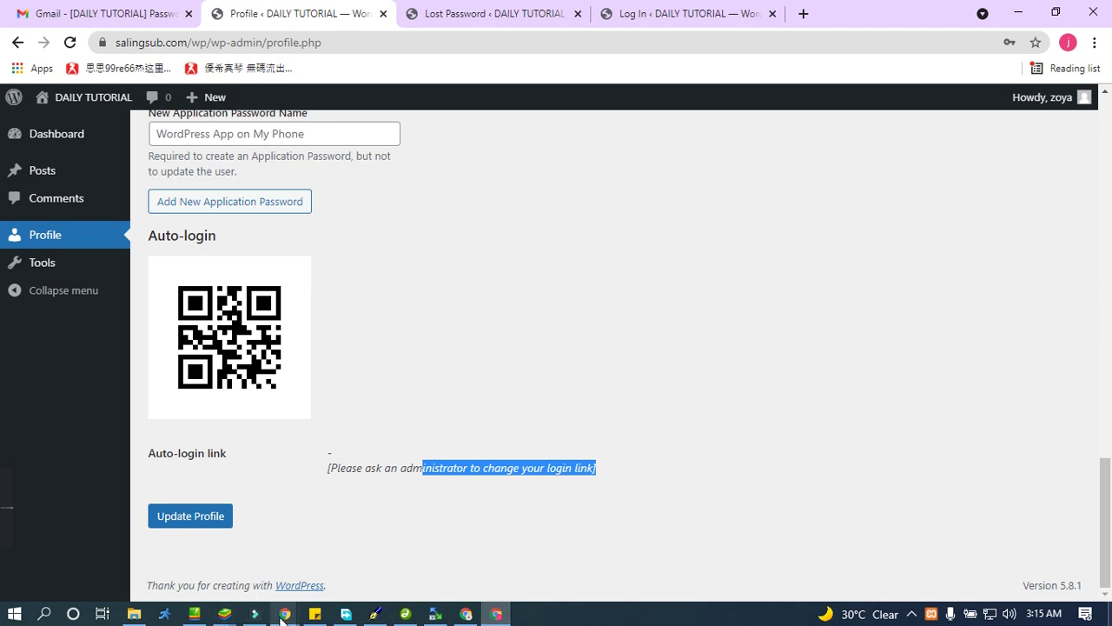
Arrange the administrator and contributor profile Chrome windows side by side
left_click(466, 615)
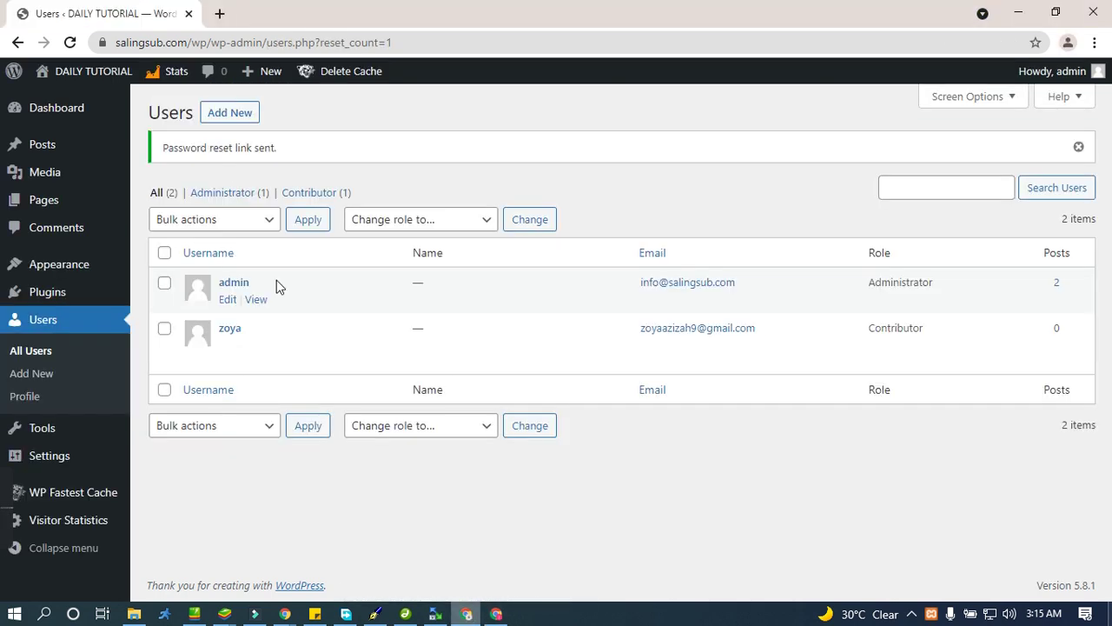
double_click(484, 17)
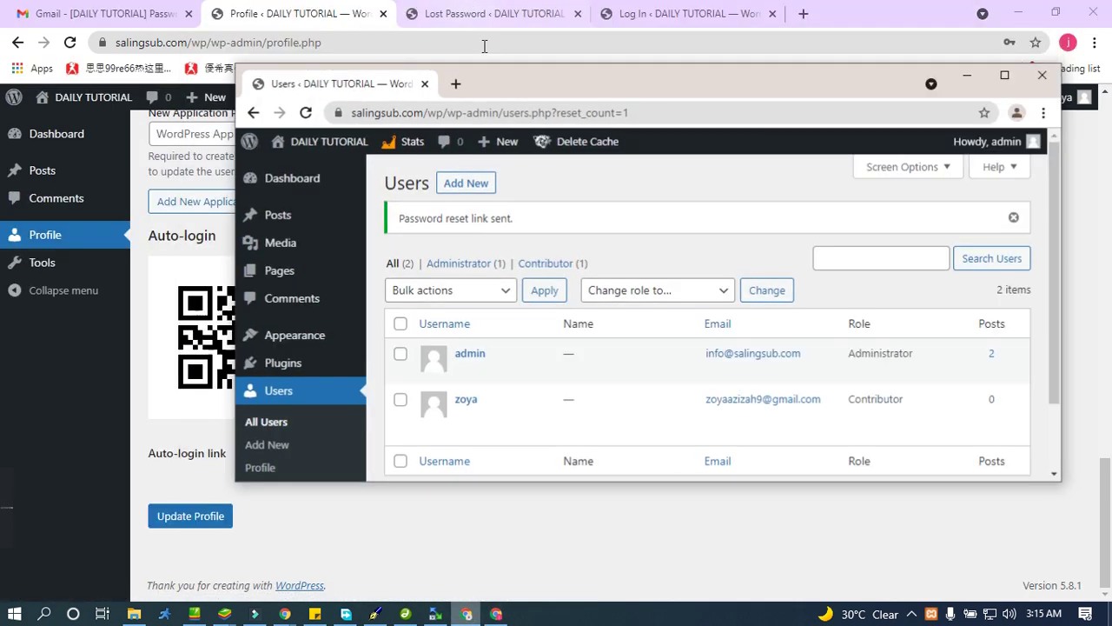
left_click_drag(506, 74, 798, 143)
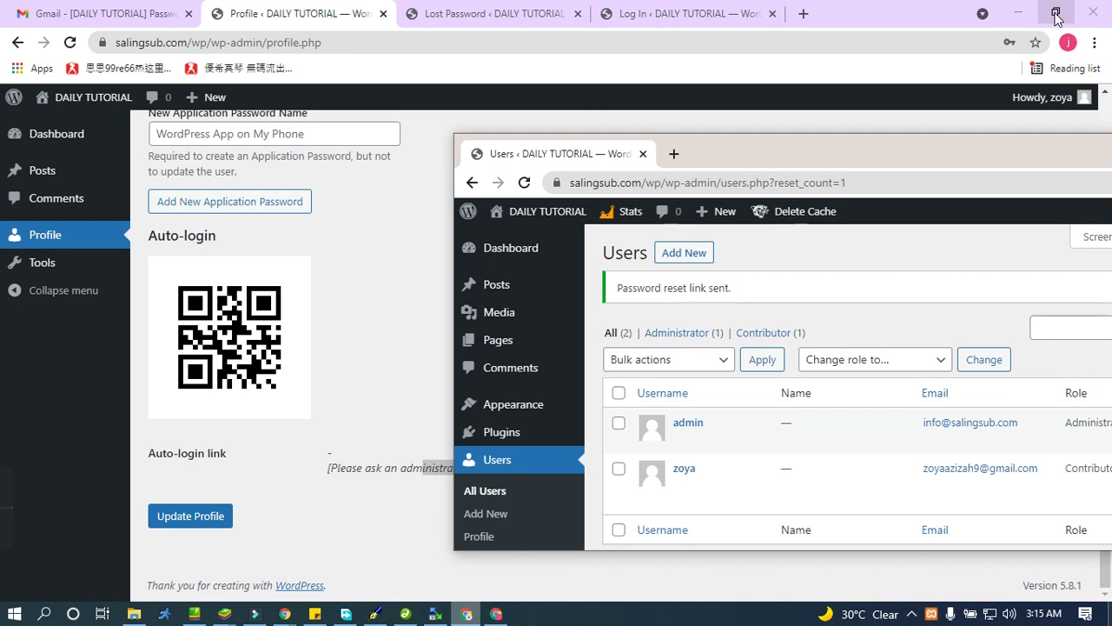
left_click(1054, 14)
left_click_drag(903, 56, 686, 66)
left_click_drag(974, 149, 832, 57)
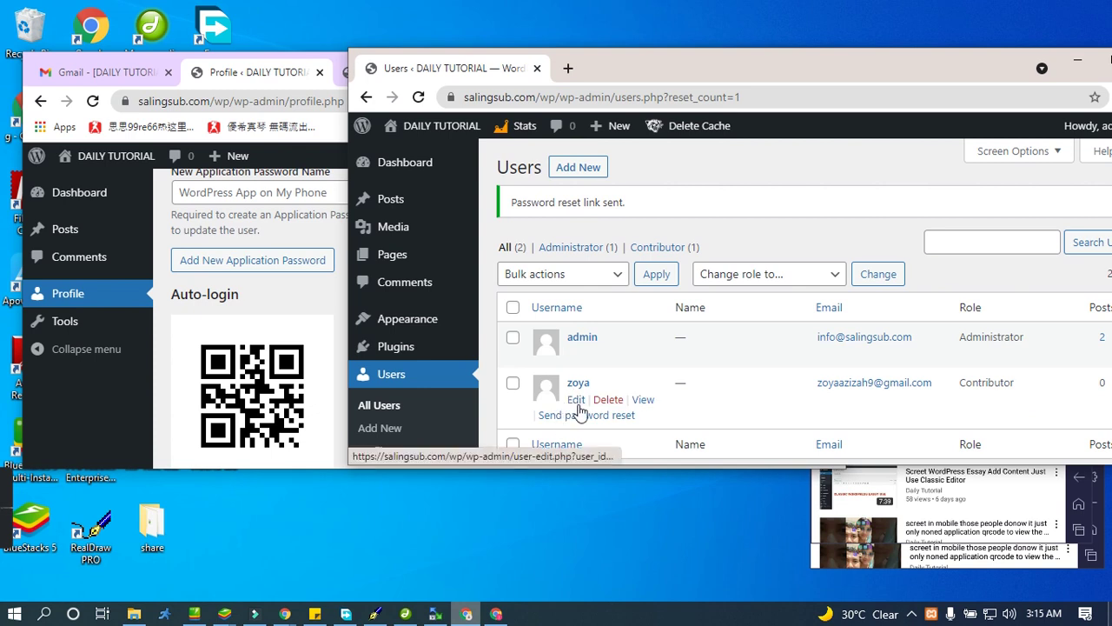
Open the contributor's Edit User page from the administrator's Users list
scroll(577, 413, "down", 1)
left_click(576, 318)
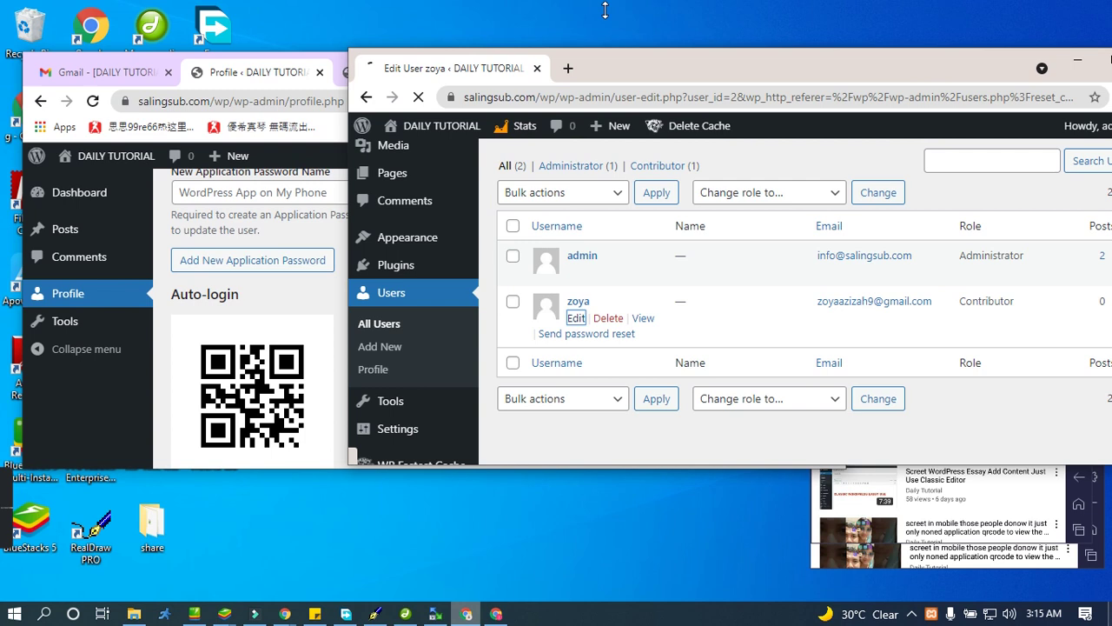
left_click_drag(605, 10, 605, 0)
scroll(659, 336, "down", 15)
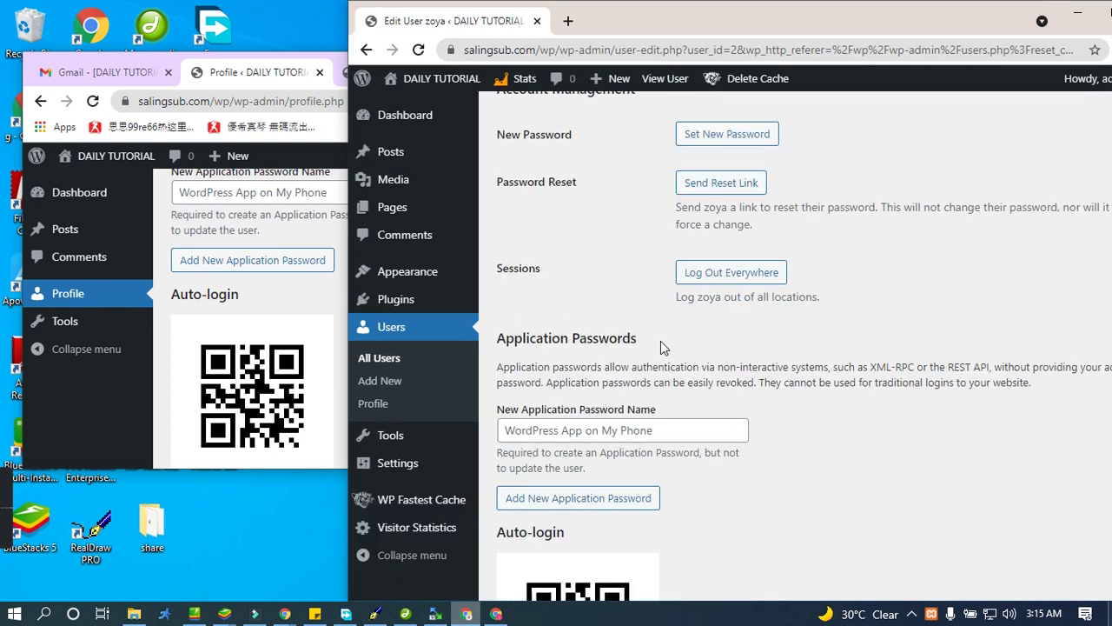
Create a new auto-login link with New and save it with Update User
scroll(660, 348, "down", 2)
left_click(695, 469)
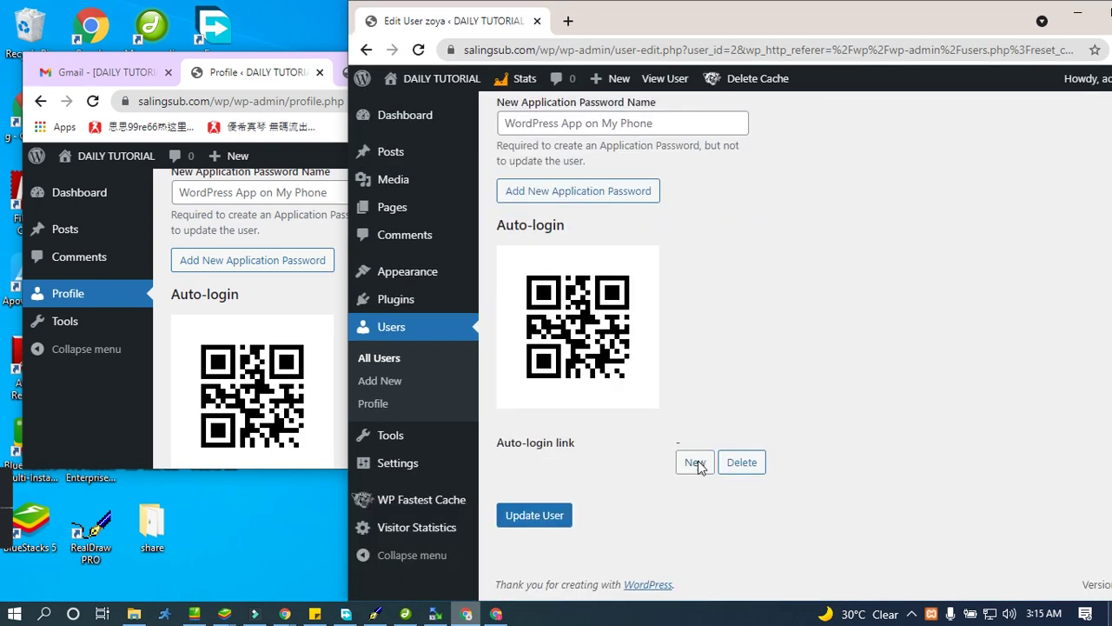
scroll(678, 474, "down", 1)
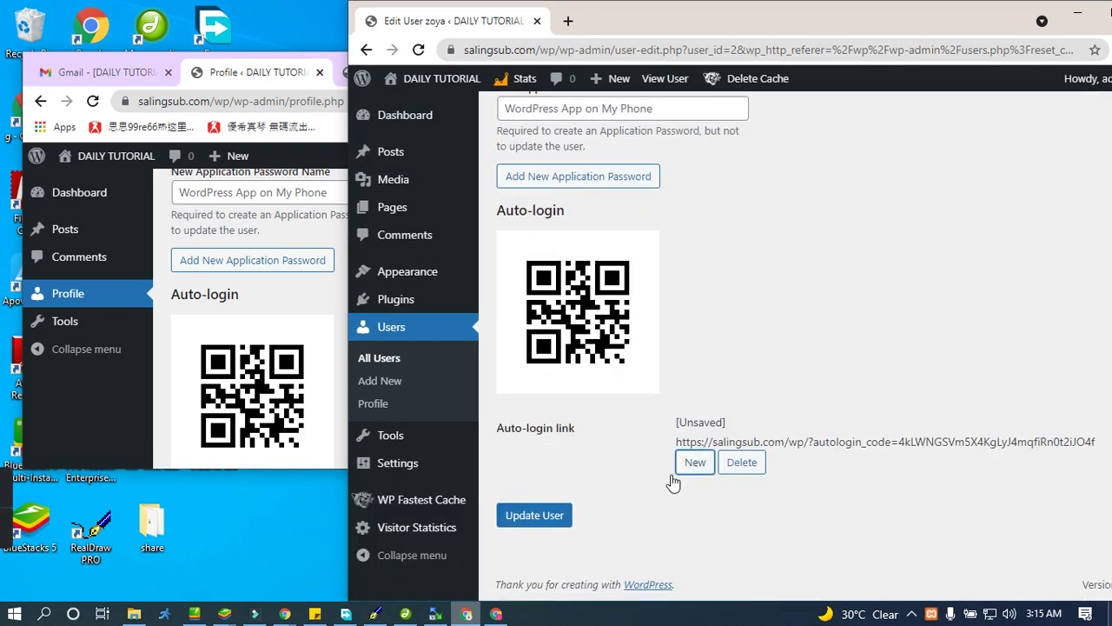
left_click(534, 515)
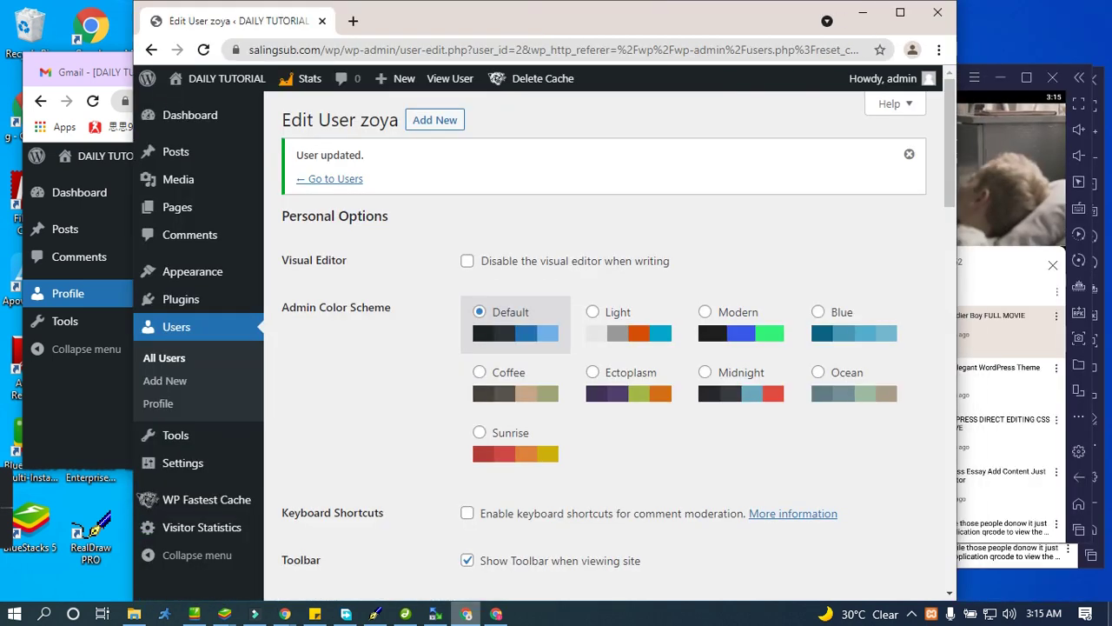
Maximize the administrator window to review the updated user page, then restore it
left_click_drag(878, 24, 806, 68)
double_click(912, 68)
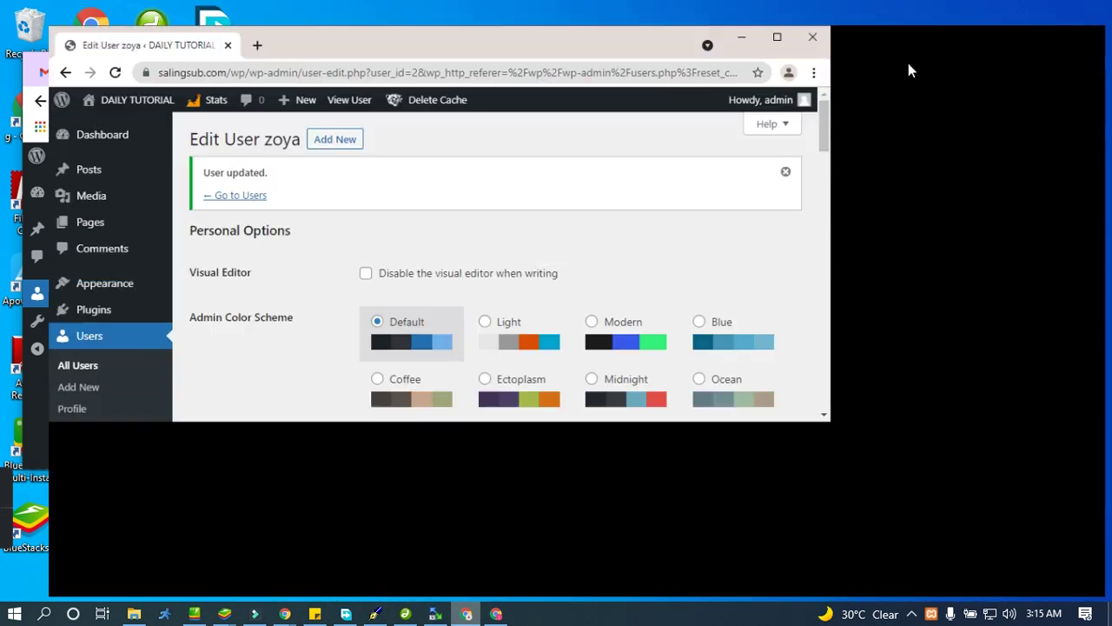
scroll(513, 268, "down", 7)
scroll(516, 272, "down", 15)
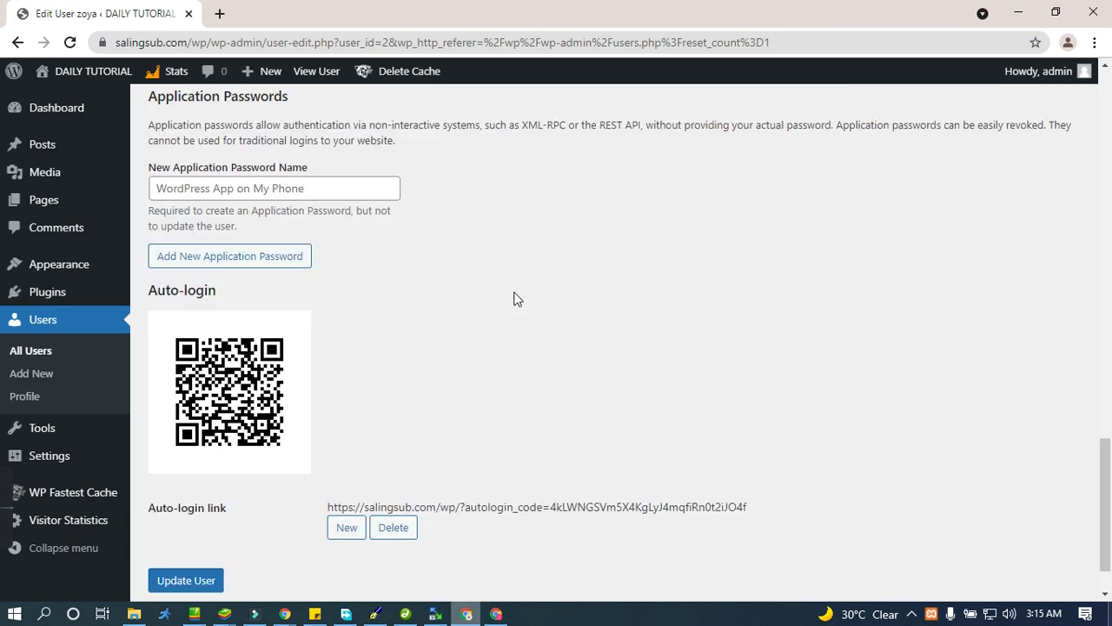
scroll(514, 299, "up", 4)
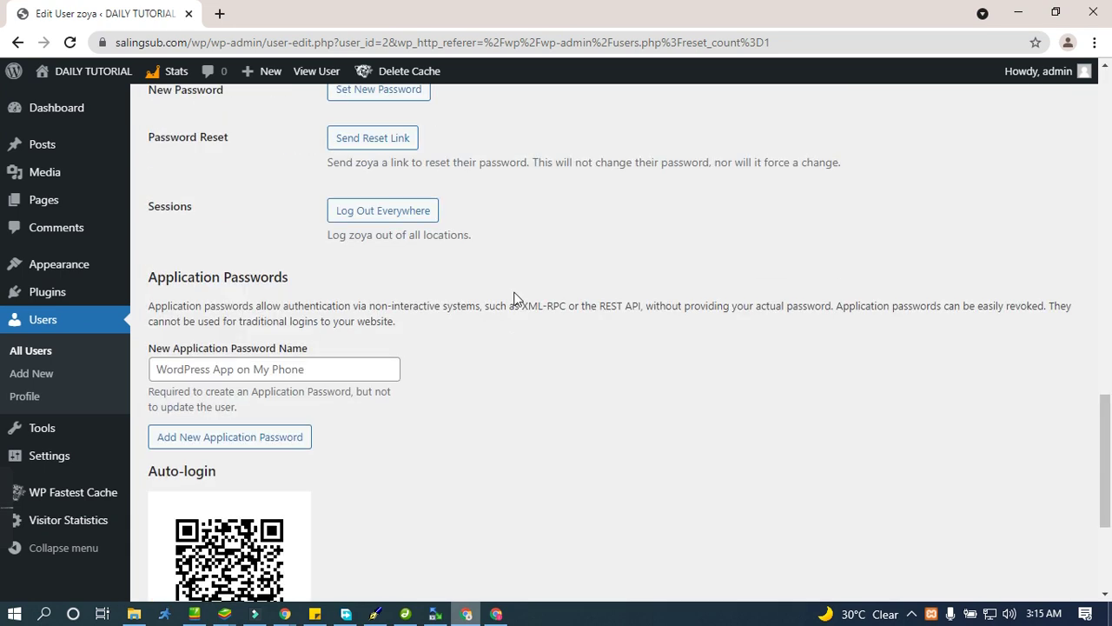
double_click(441, 6)
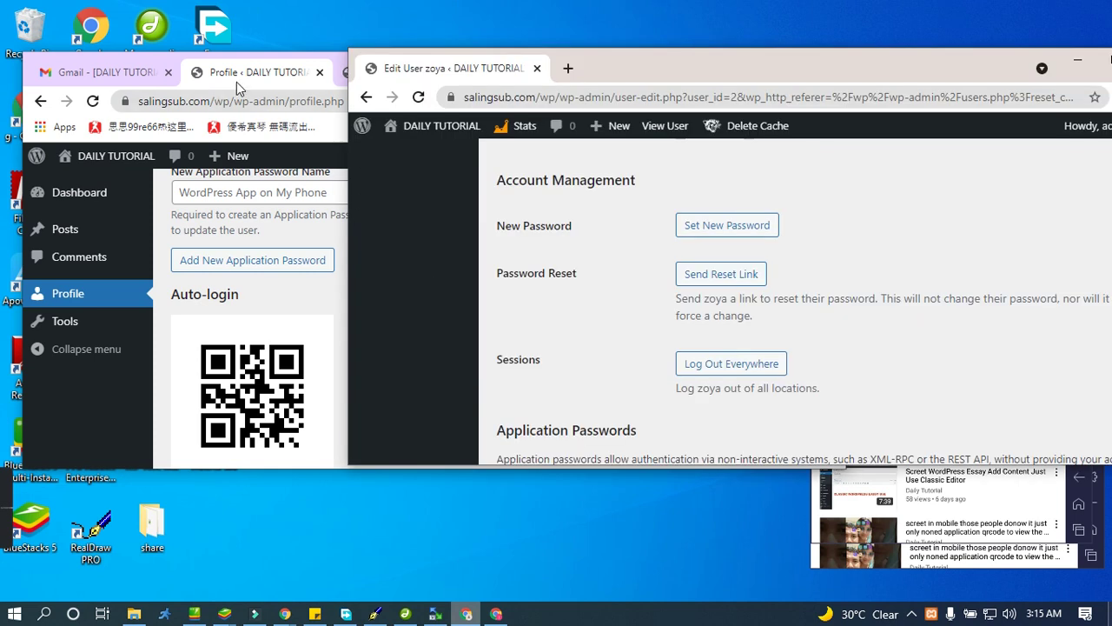
Maximize the contributor's profile window and reload it to pick up the new link
left_click(242, 77)
double_click(466, 56)
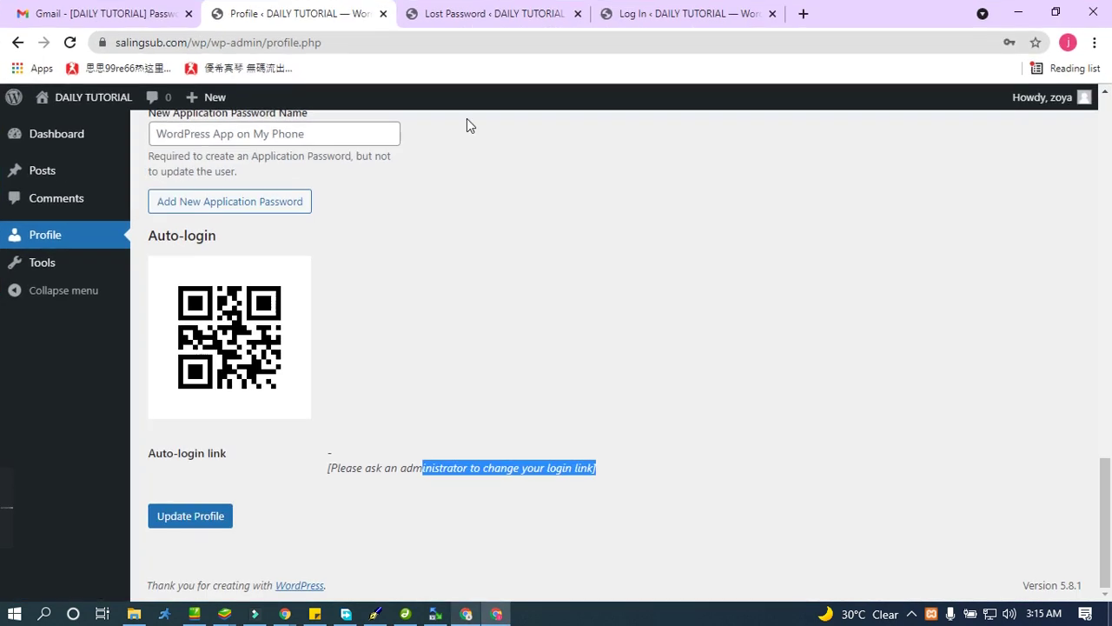
scroll(363, 259, "up", 1)
left_click(69, 42)
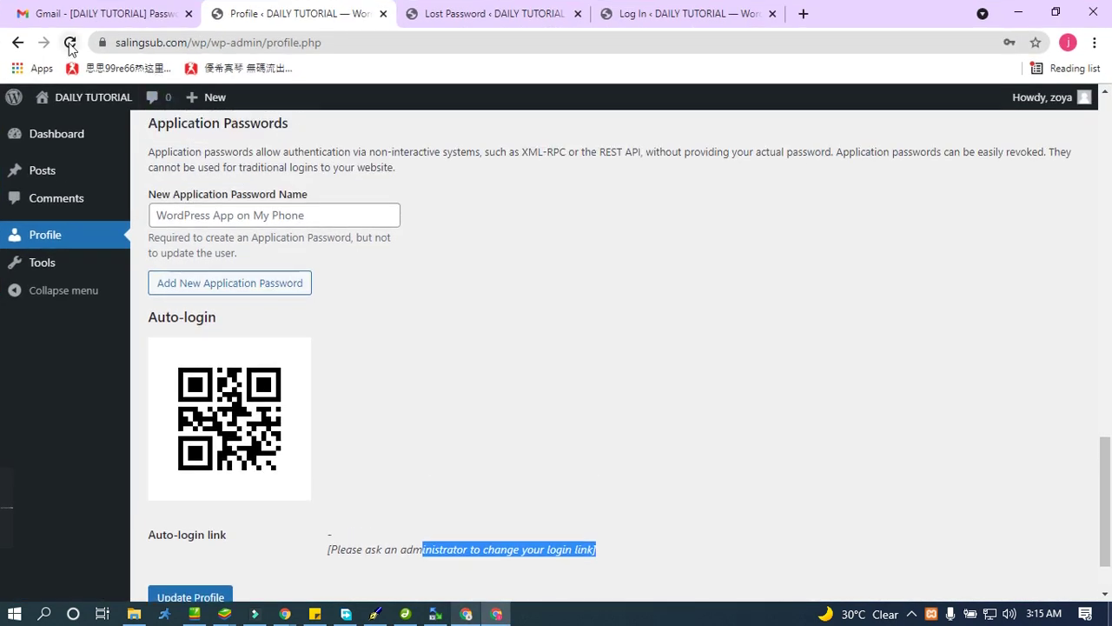
Select the new auto-login link URL on the refreshed profile
scroll(440, 412, "down", 1)
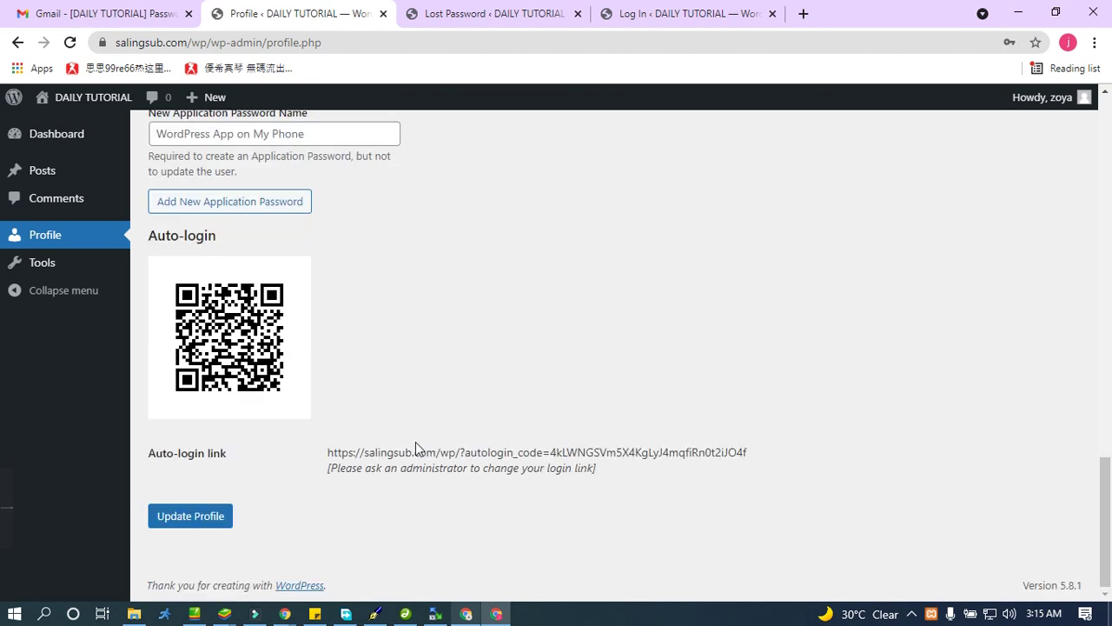
left_click_drag(765, 457, 366, 444)
left_click(447, 356)
scroll(209, 204, "up", 15)
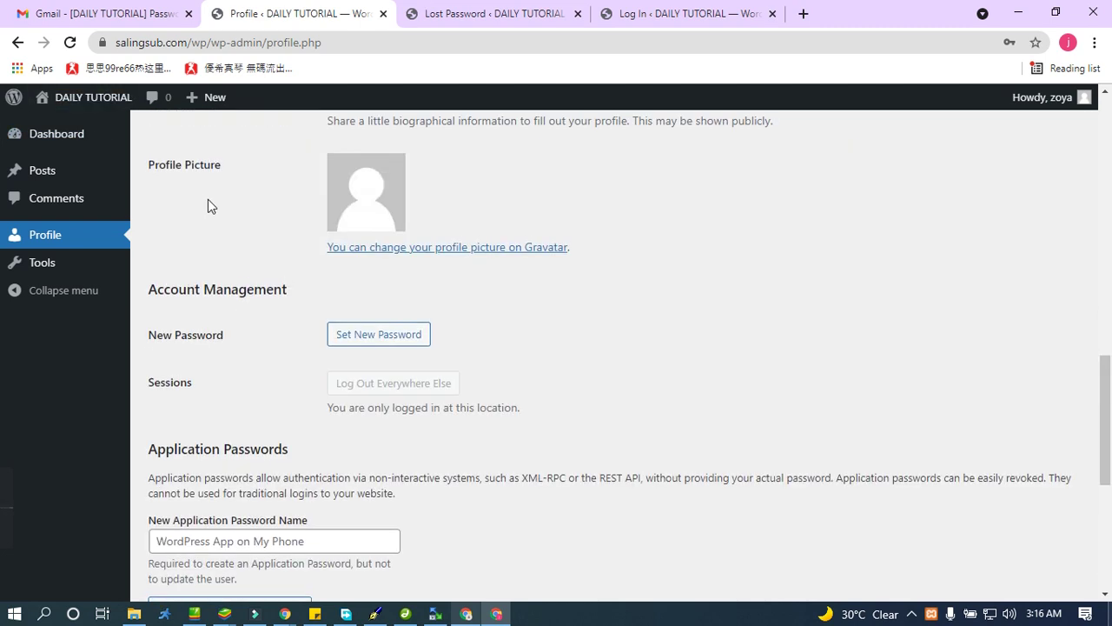
Log the contributor zoya out of WordPress and confirm the logout
mouse_move(1057, 104)
left_click(993, 178)
left_click(399, 209)
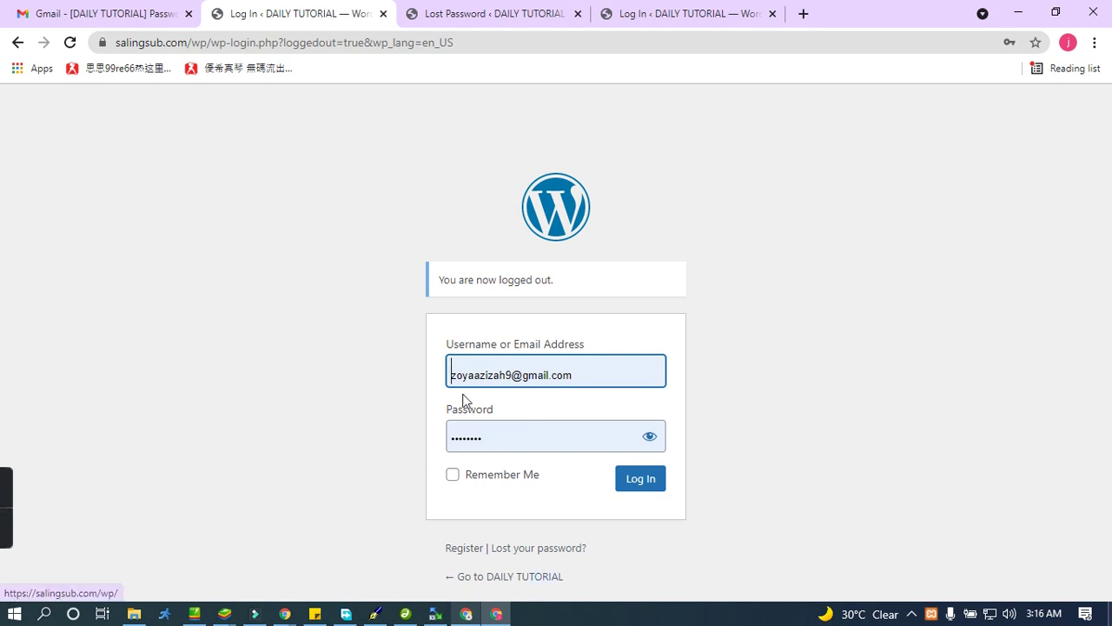
Return to DAILY TUTORIAL, open the Qrlogin scanner, and allow camera access
left_click(499, 577)
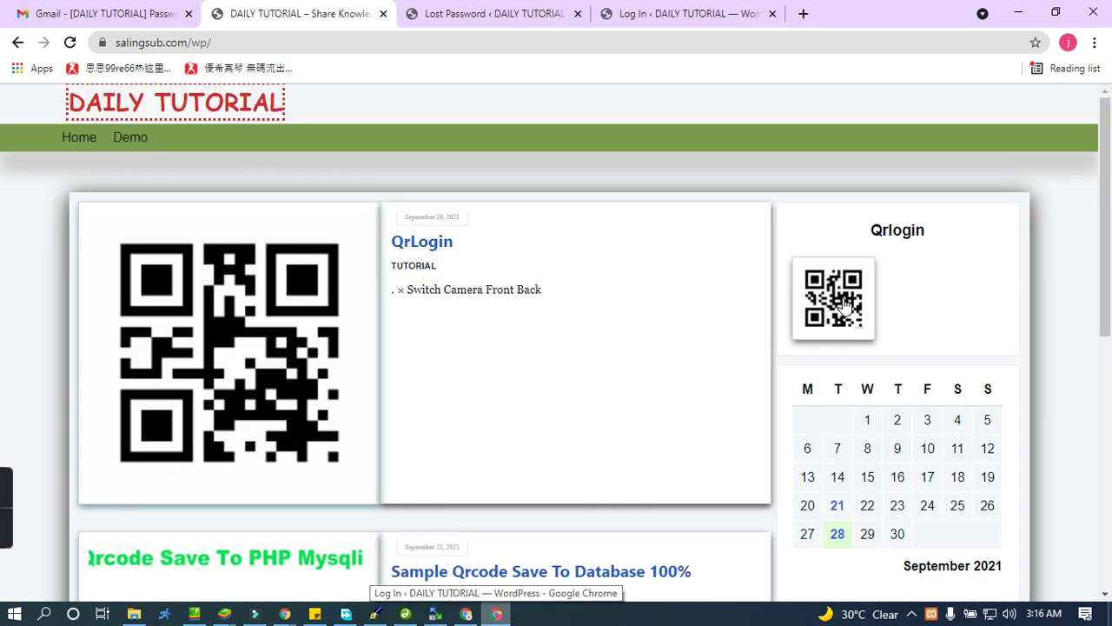
left_click(846, 302)
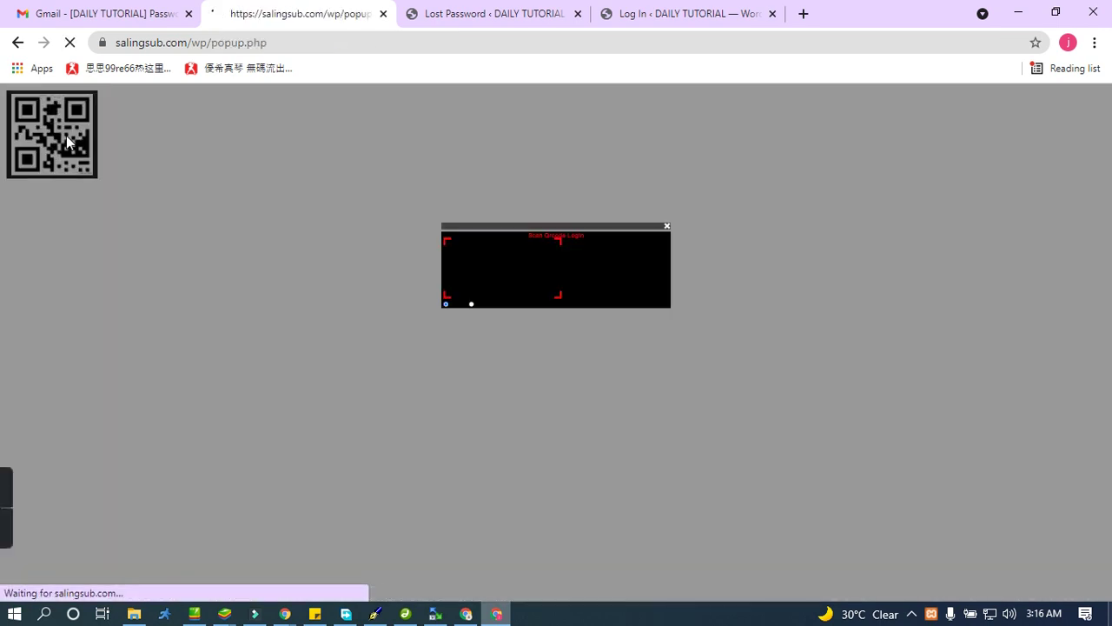
left_click(251, 137)
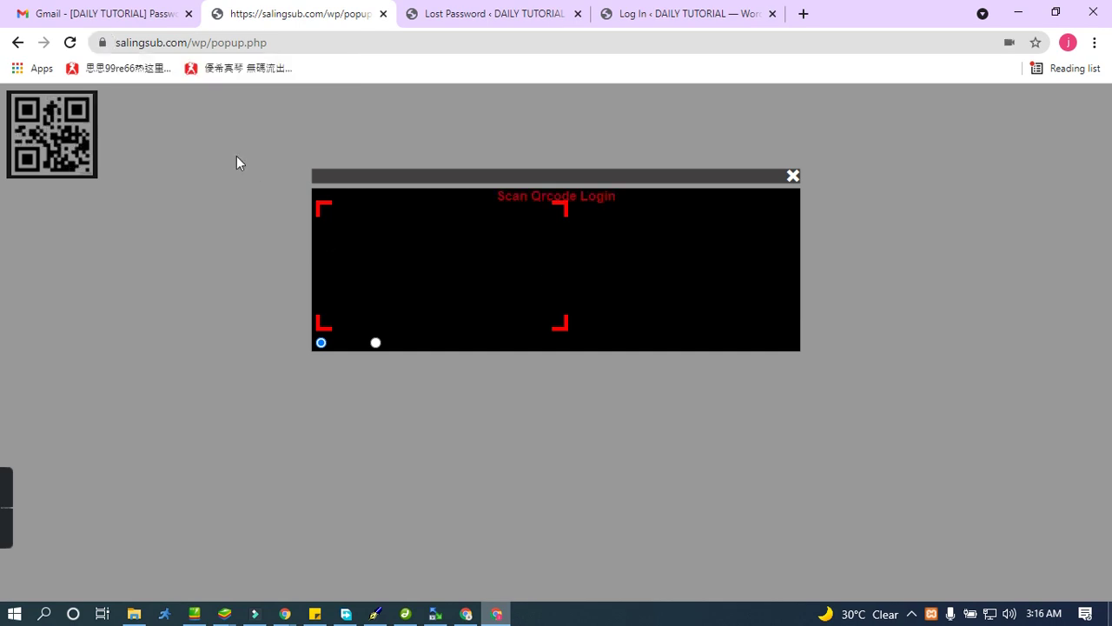
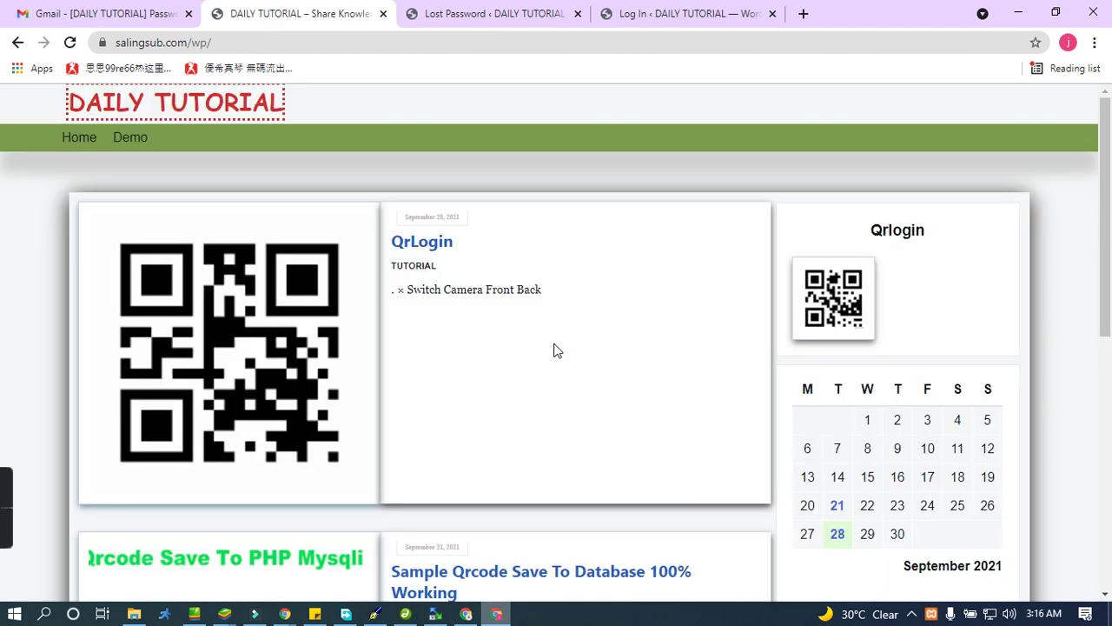
Load the DAILY TUTORIAL admin Dashboard by appending wp-admin to the site URL
scroll(253, 238, "down", 10)
scroll(355, 303, "up", 8)
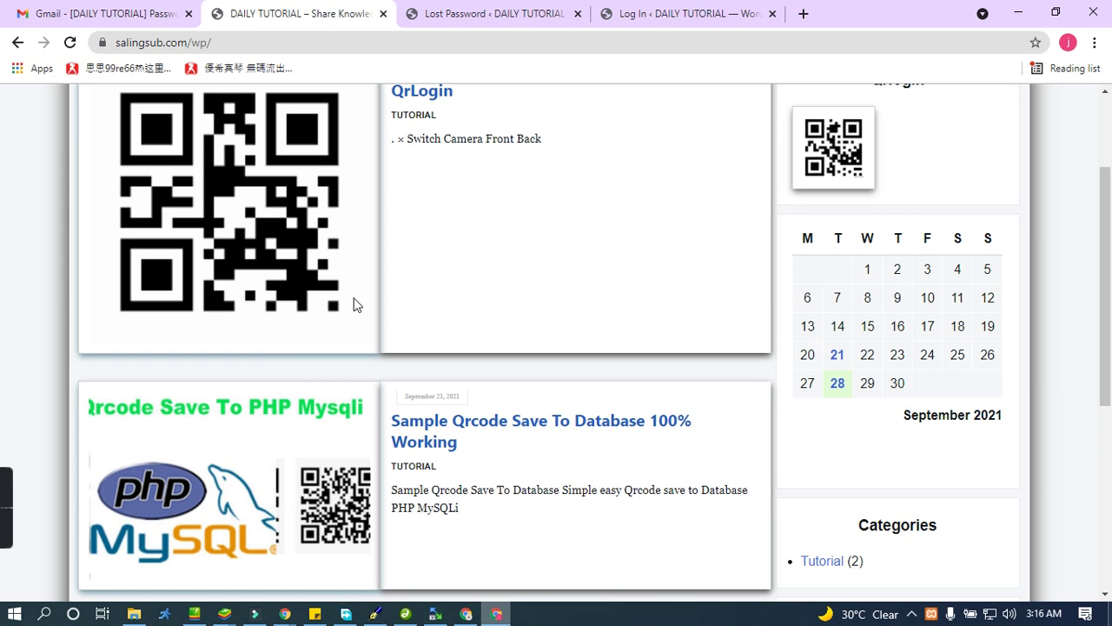
scroll(356, 304, "up", 2)
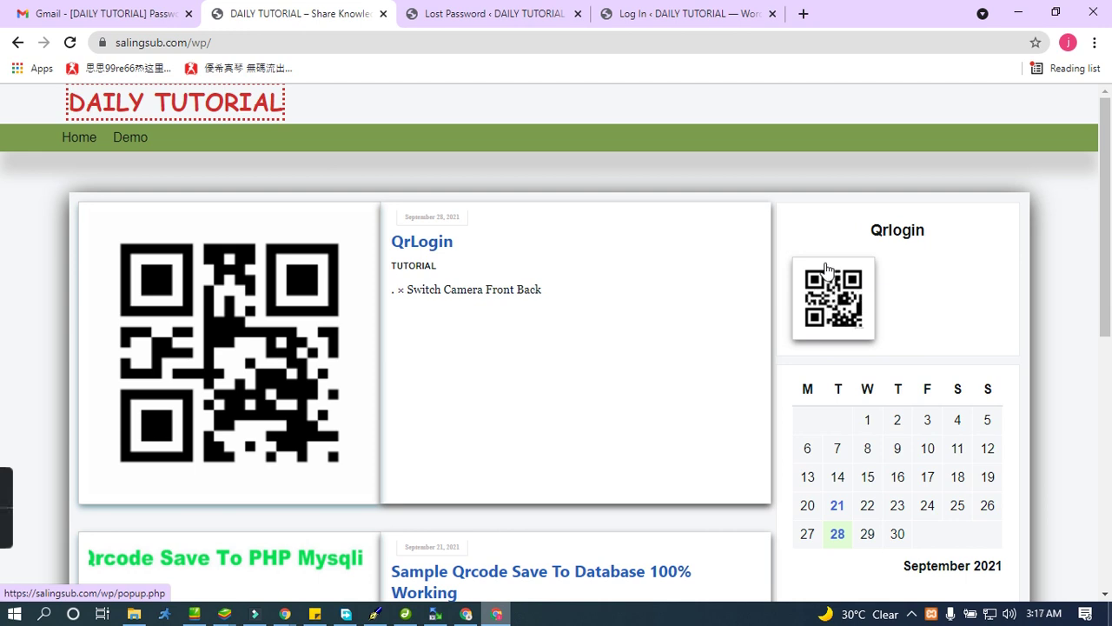
left_click(307, 43)
left_click(306, 42)
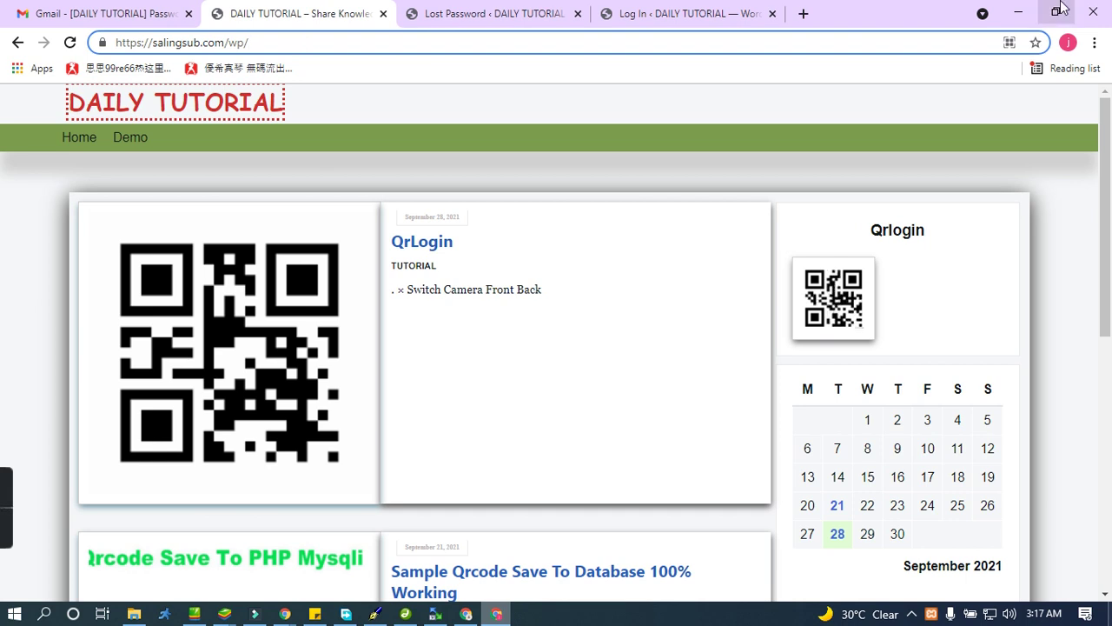
type("wp-admin")
key("Return")
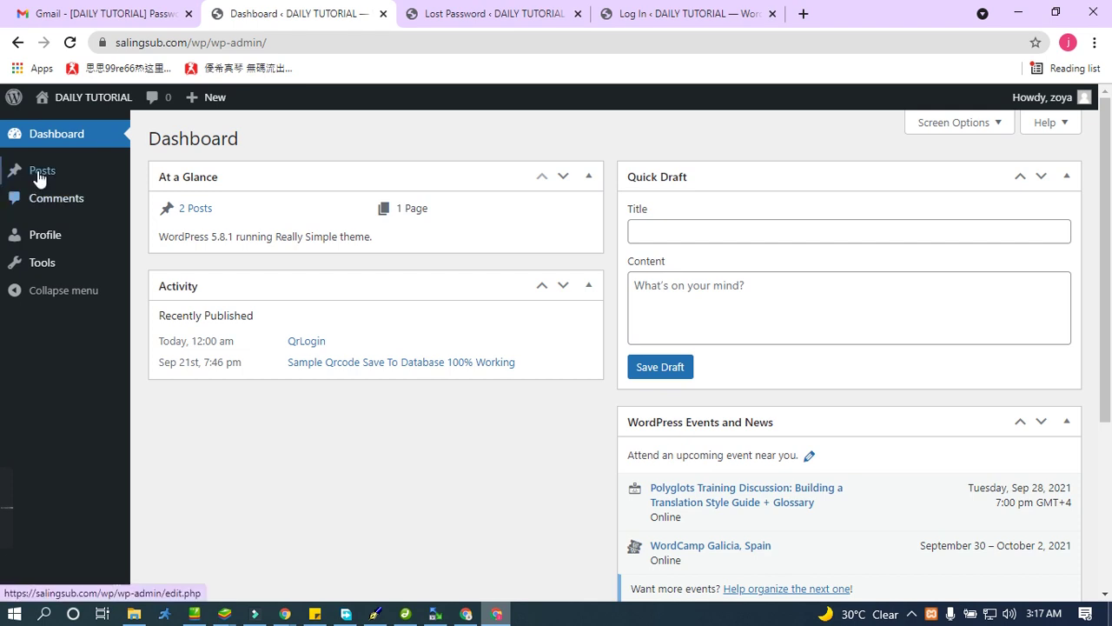
Open a blank Add New Post page, click into its title and body, then revisit the homepage
mouse_move(72, 178)
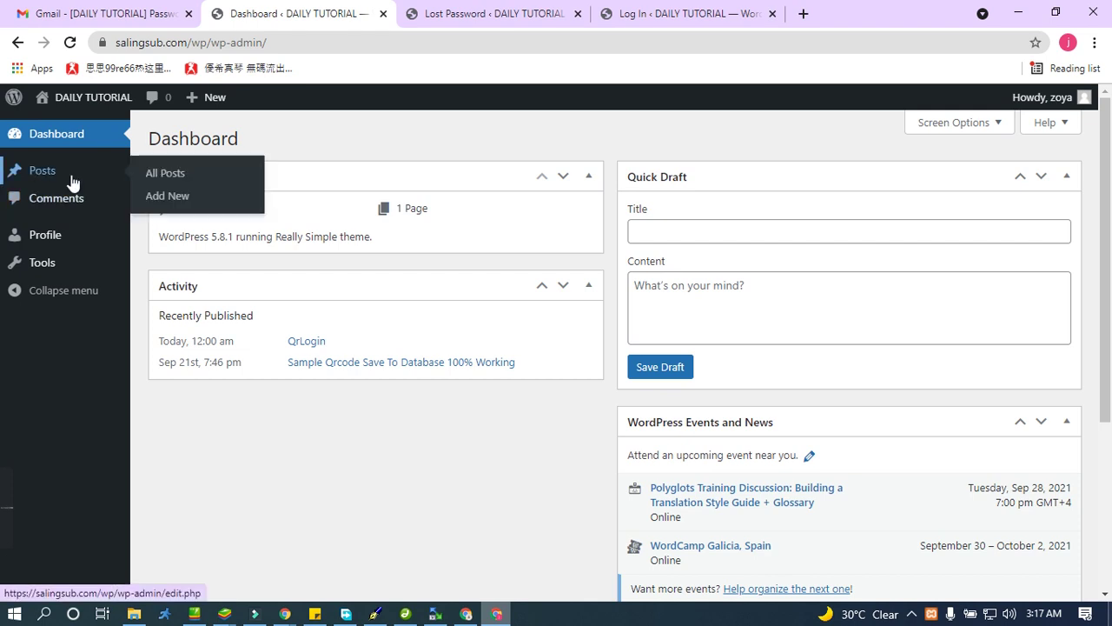
left_click(167, 196)
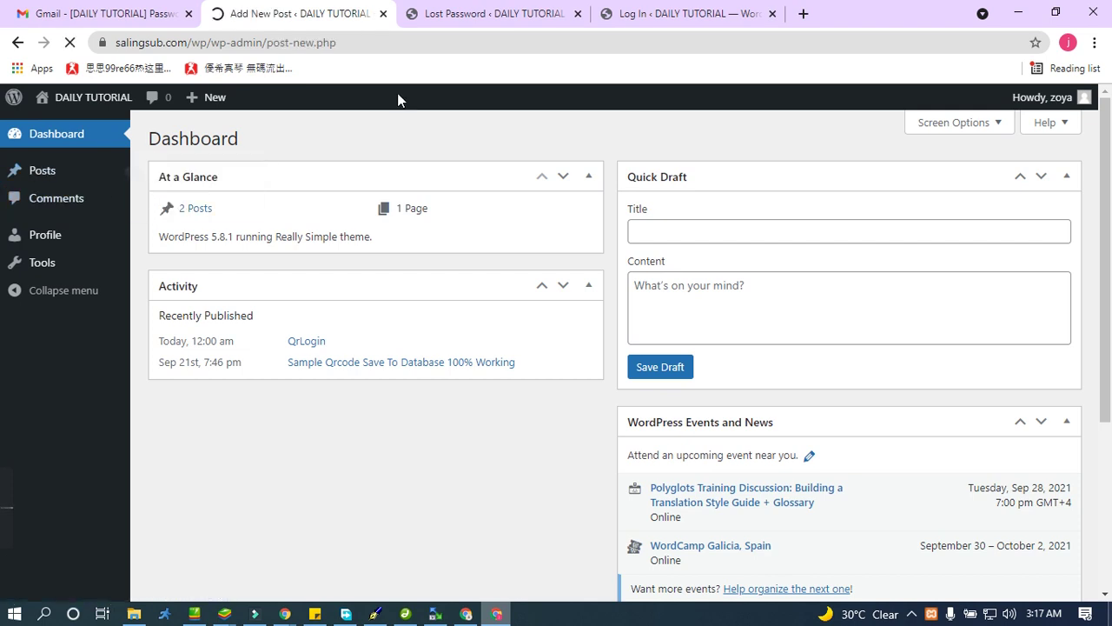
left_click(382, 43)
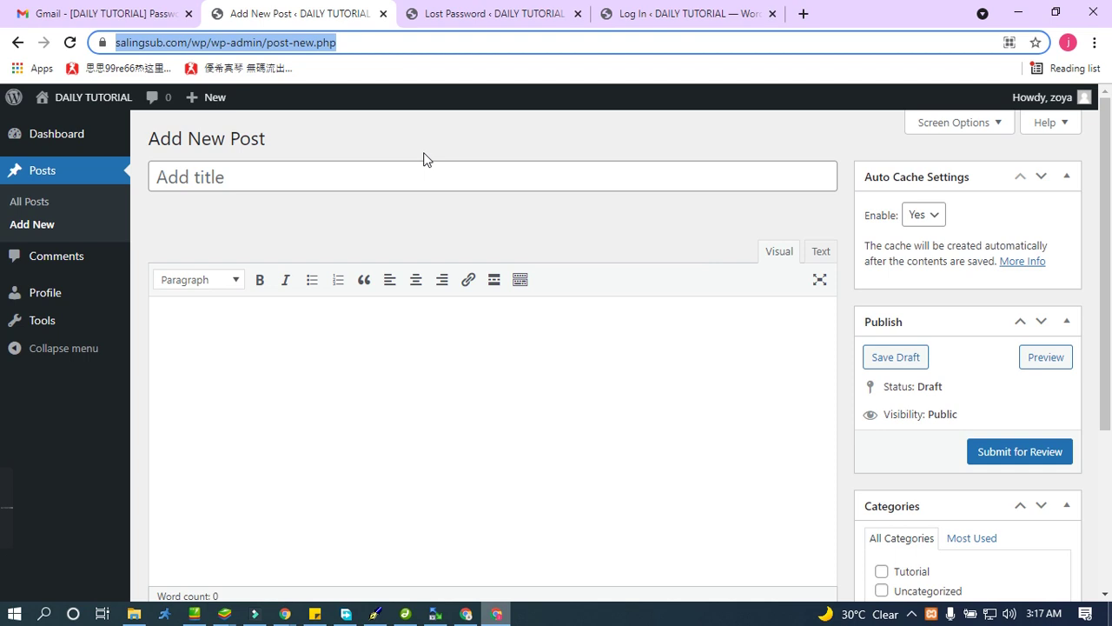
left_click(259, 186)
left_click(389, 40)
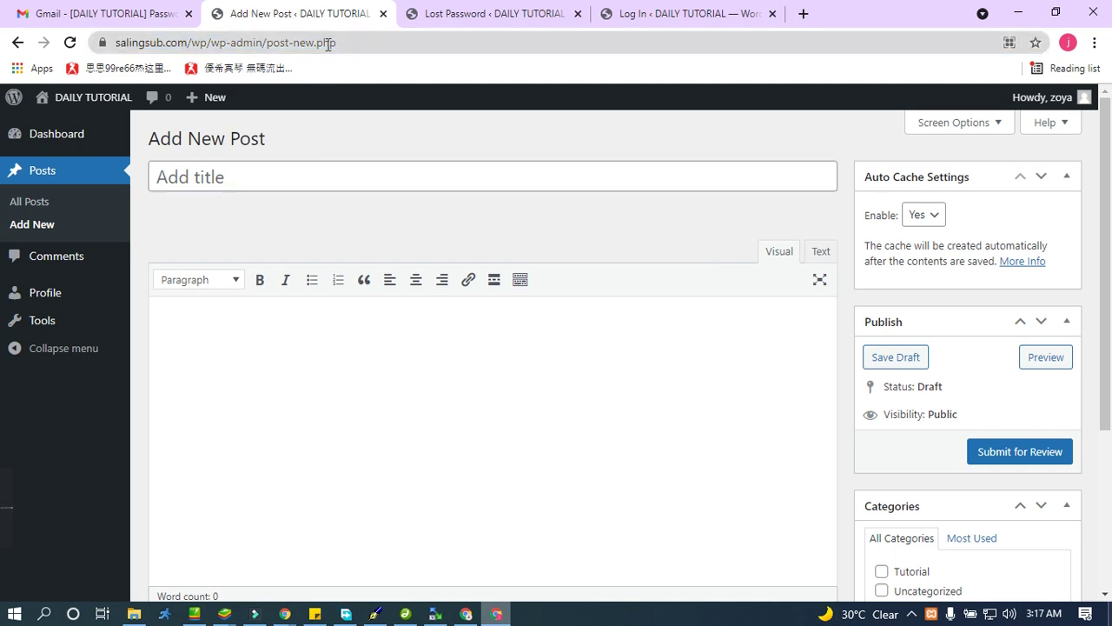
left_click(303, 182)
key("Tab")
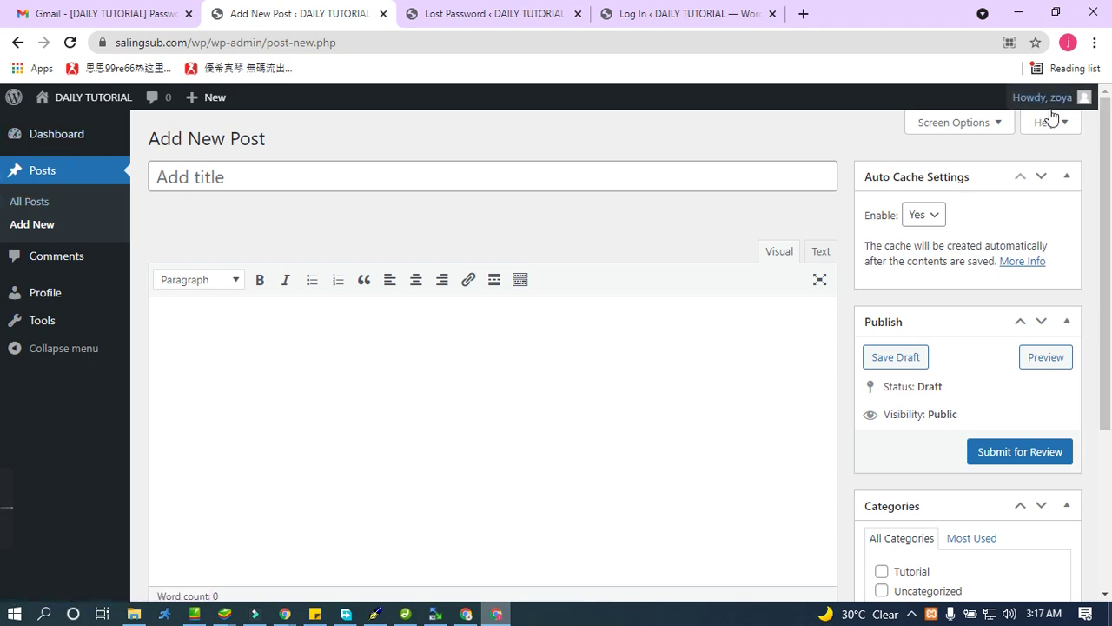
left_click(74, 124)
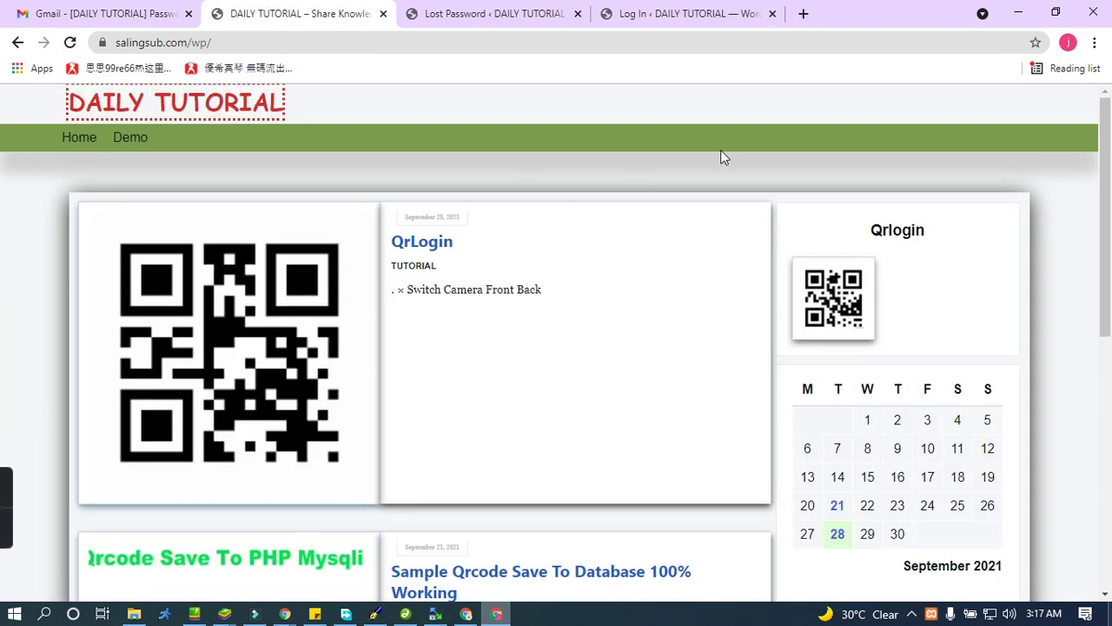
Browse the homepage, open the QR login popup page, then go back to the homepage
scroll(720, 149, "down", 6)
scroll(777, 362, "up", 5)
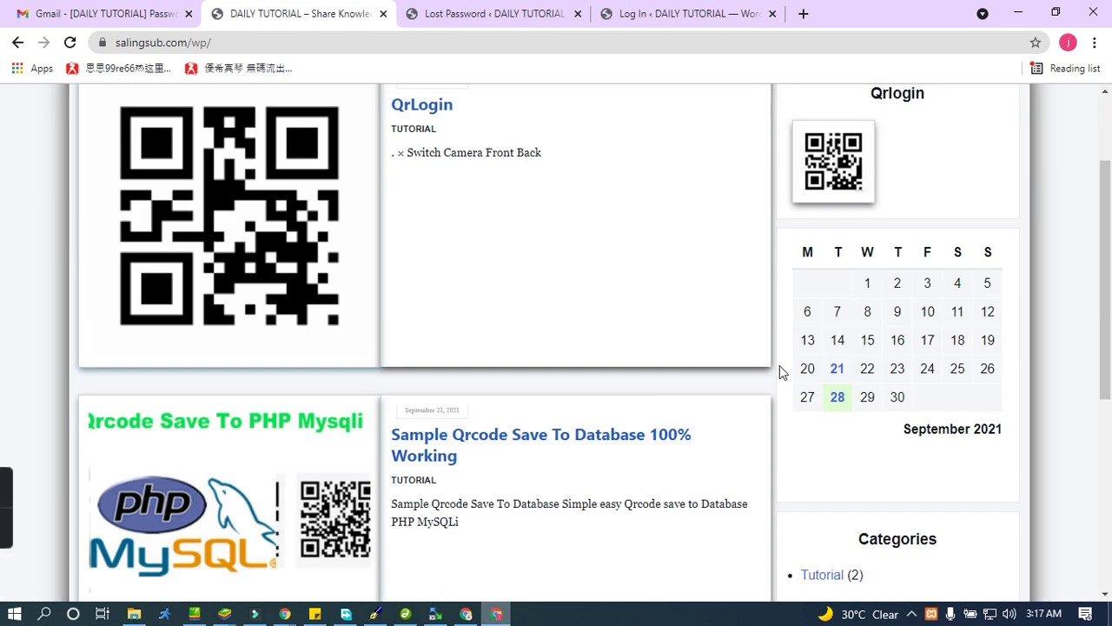
scroll(779, 367, "down", 4)
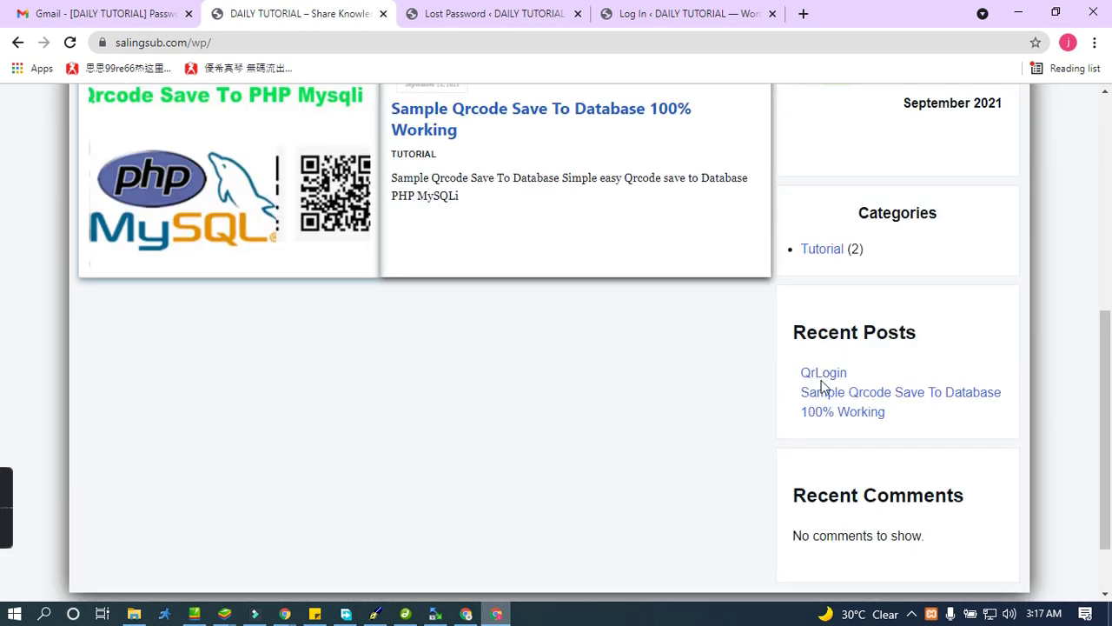
scroll(857, 335, "up", 4)
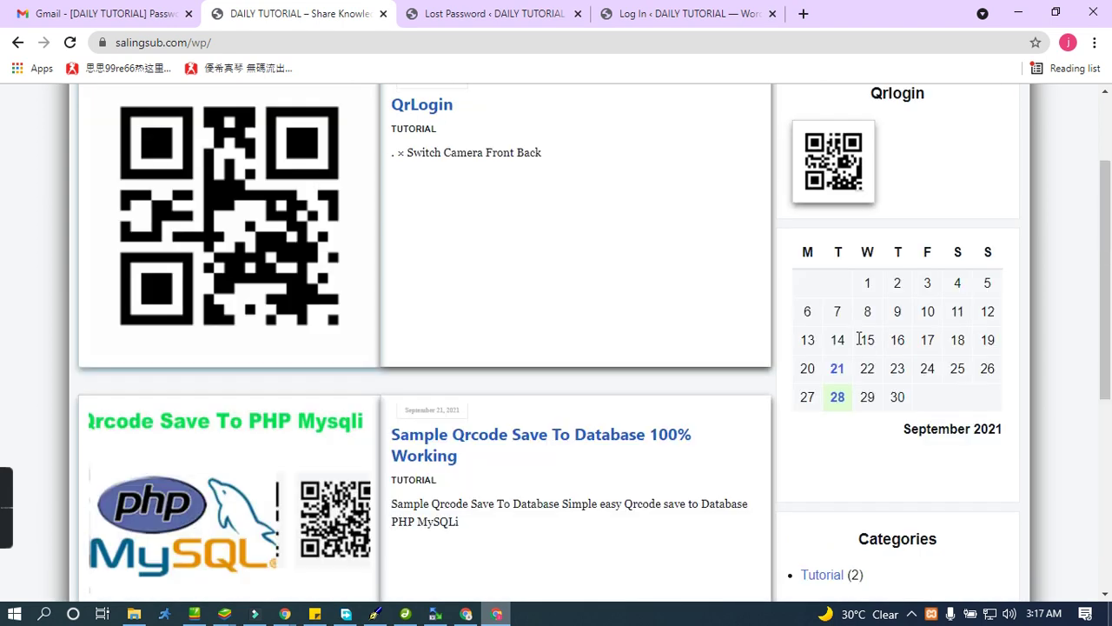
scroll(858, 339, "up", 2)
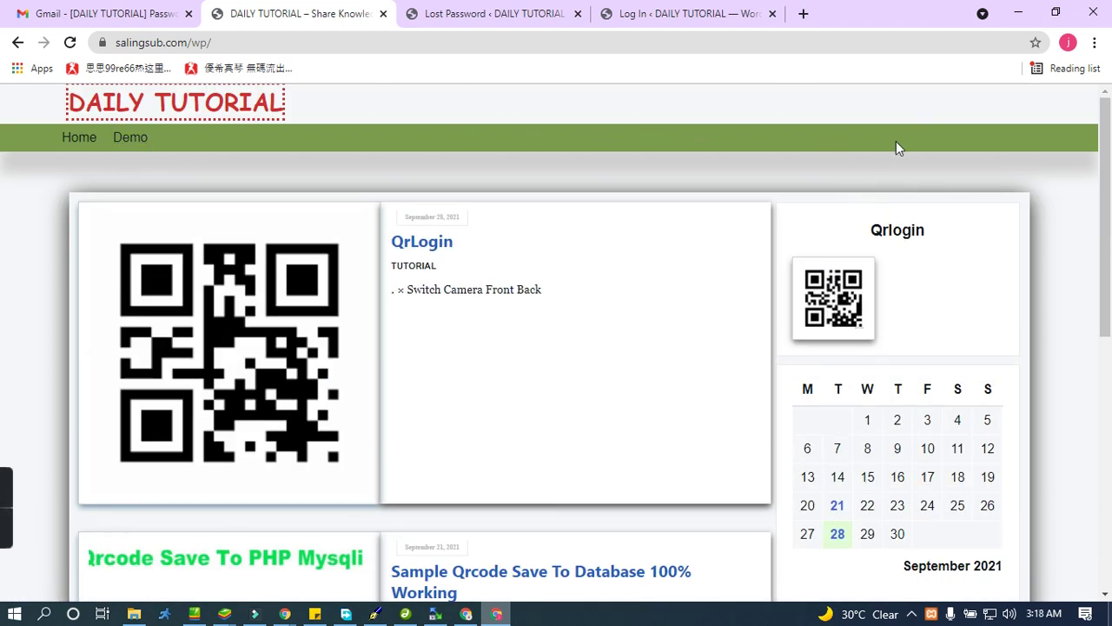
scroll(876, 272, "down", 4)
scroll(876, 272, "up", 4)
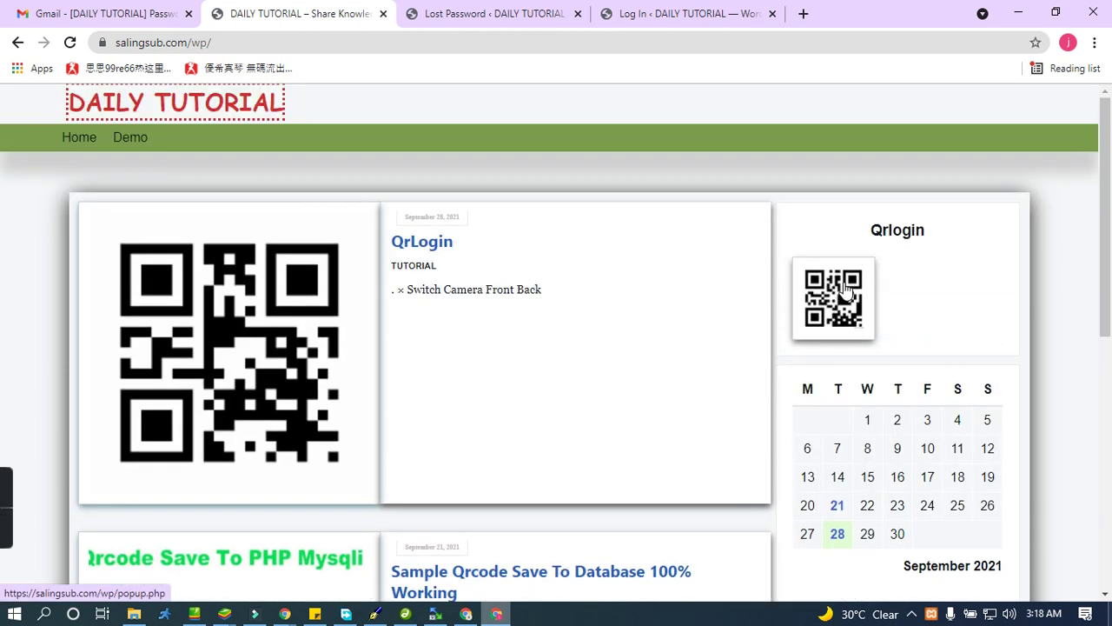
left_click(846, 292)
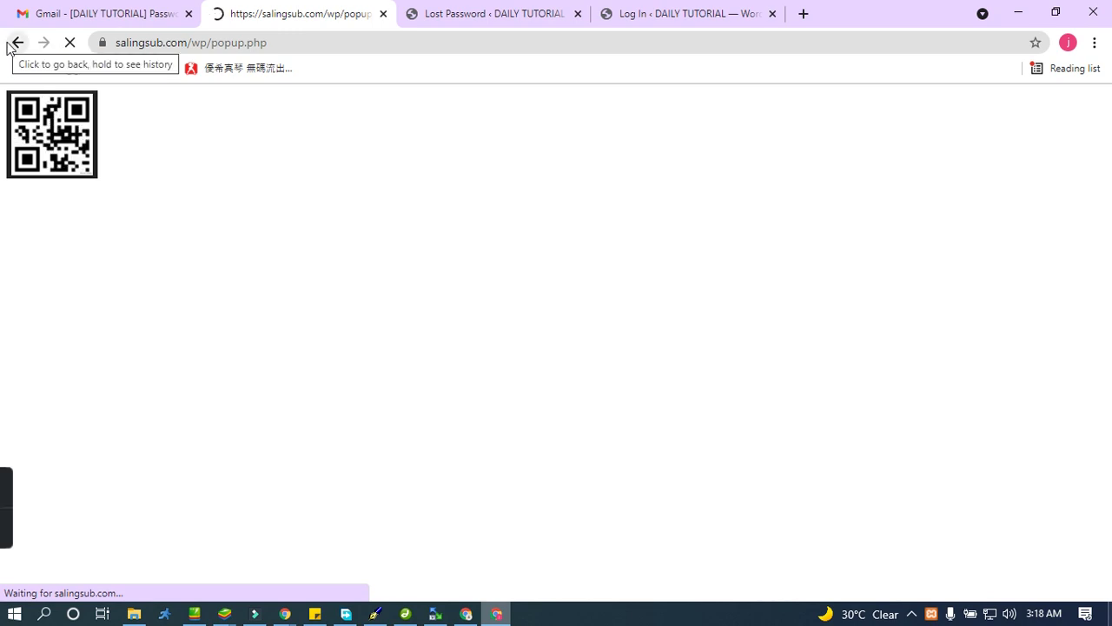
left_click(8, 43)
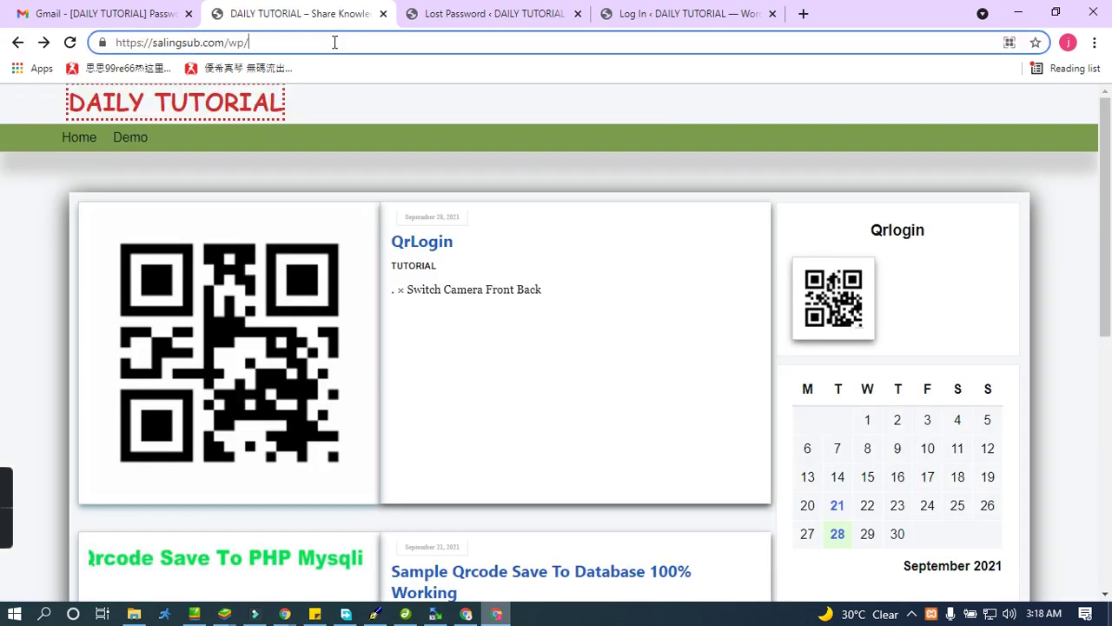
Reach the user's Dashboard via the wp login address, then bring the admin's Edit User window forward
type("wp")
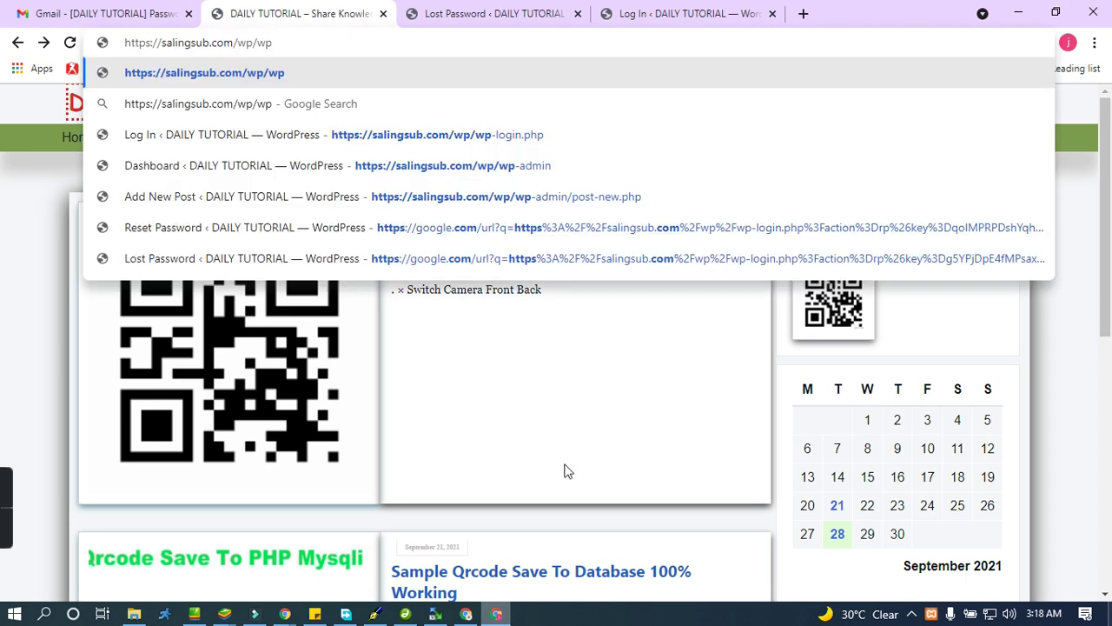
key("Down")
key("Down")
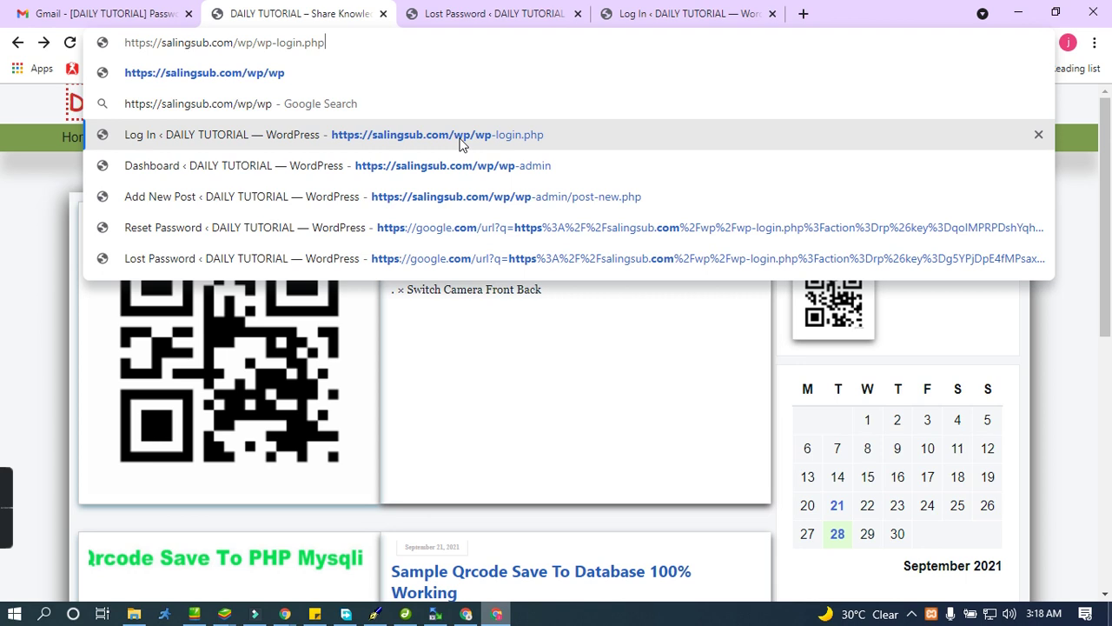
key("Return")
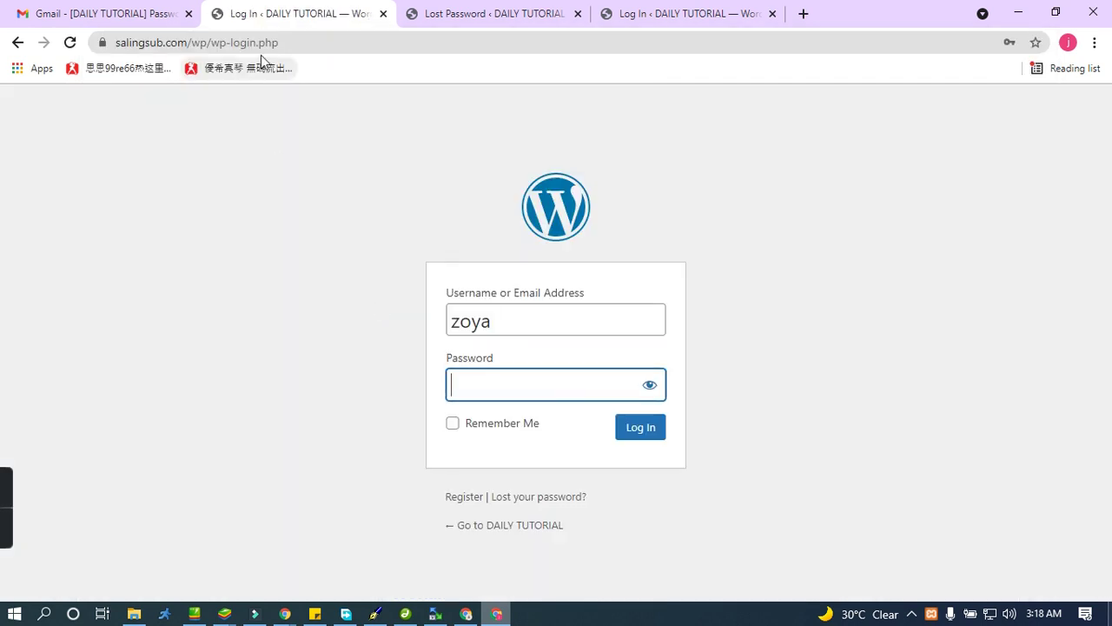
left_click(217, 43)
key("shift+End")
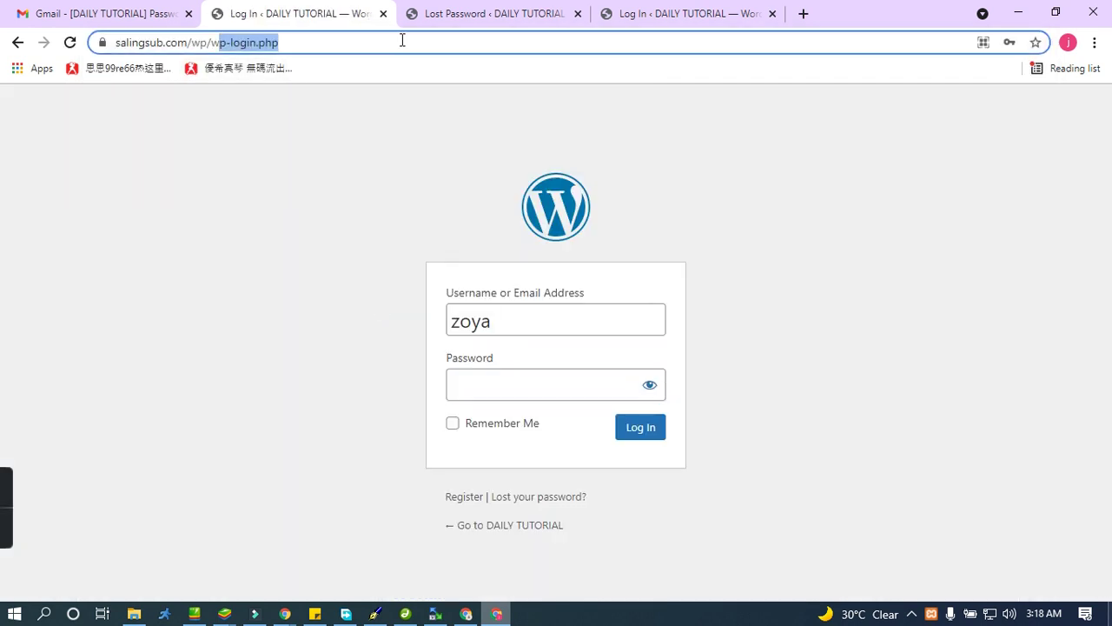
key("BackSpace")
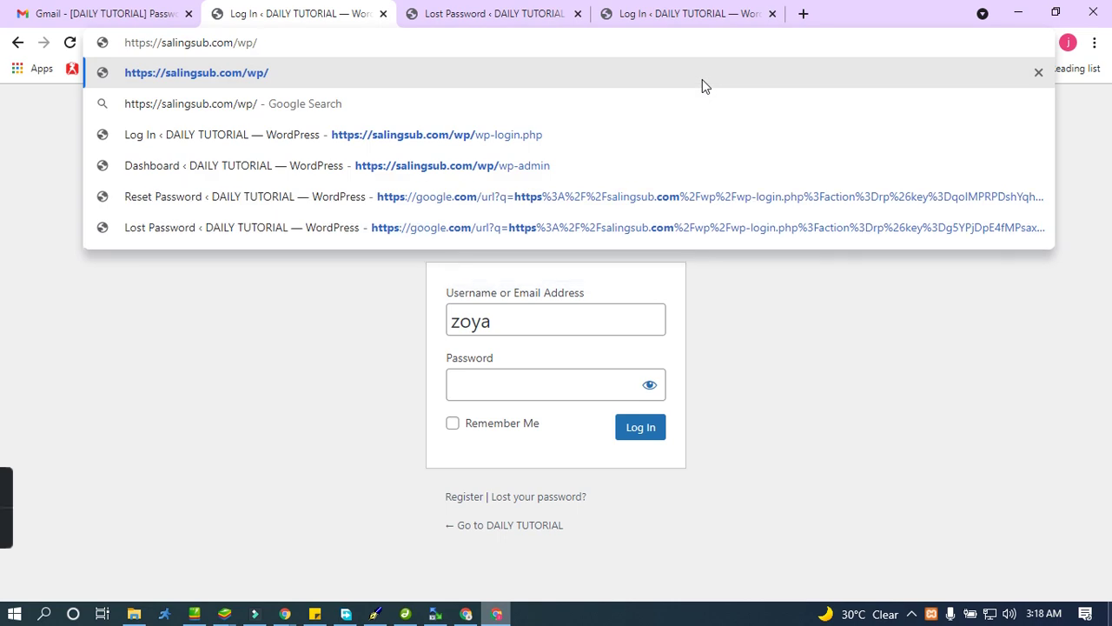
left_click(450, 177)
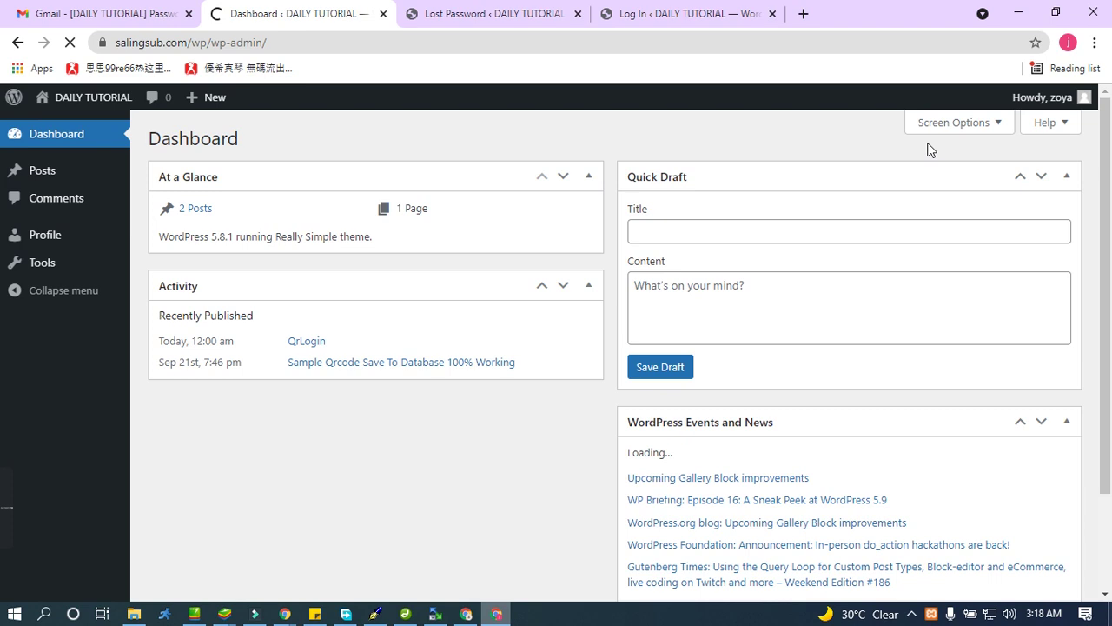
scroll(782, 212, "down", 3)
scroll(408, 278, "up", 3)
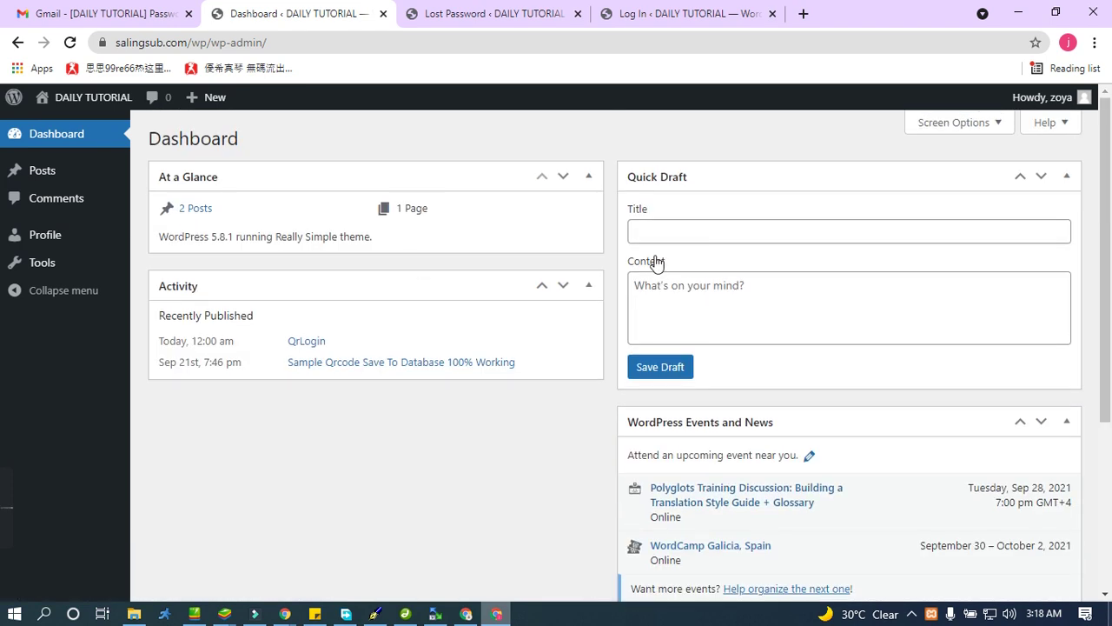
left_click(1057, 18)
left_click(940, 69)
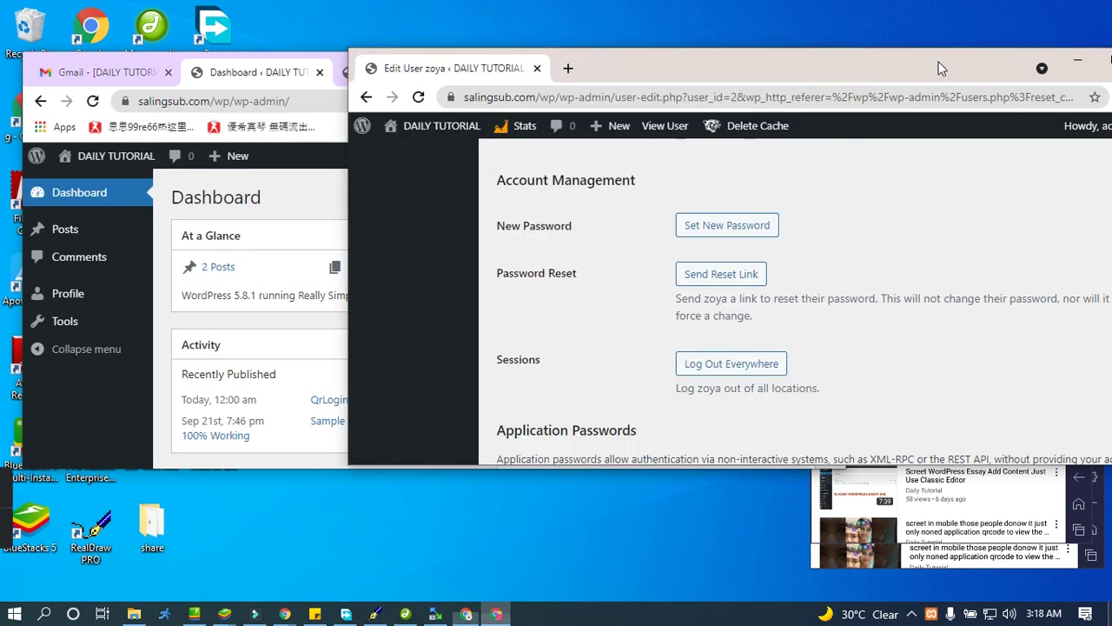
Delete the user's auto-login link on the Edit User page and click Update User
left_click_drag(938, 68, 865, 68)
scroll(736, 307, "up", 3)
scroll(737, 306, "down", 2)
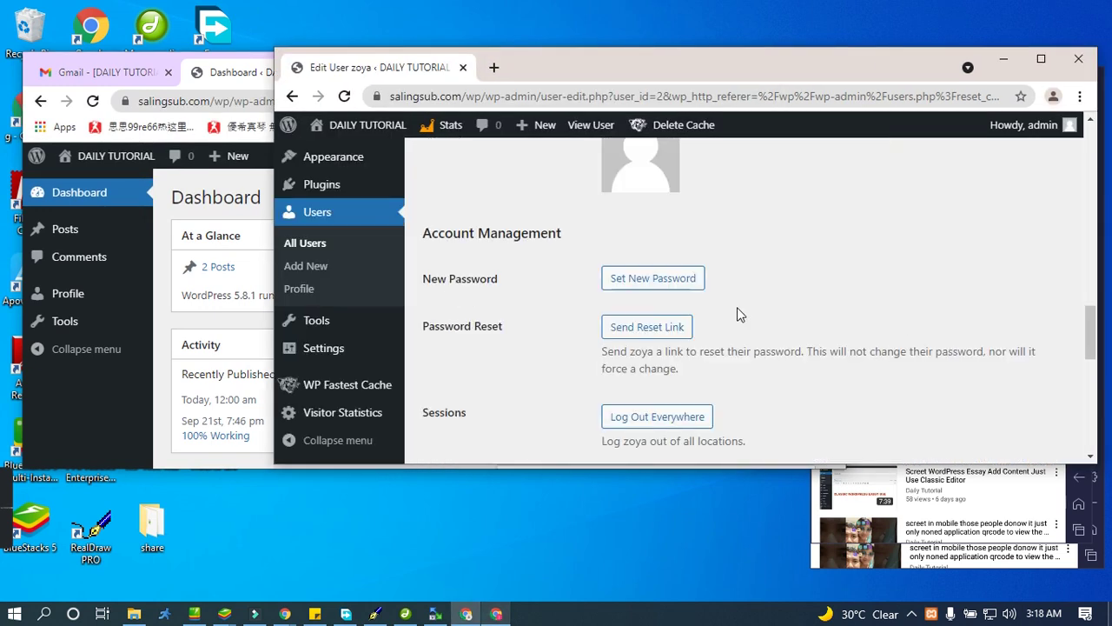
scroll(737, 313, "down", 6)
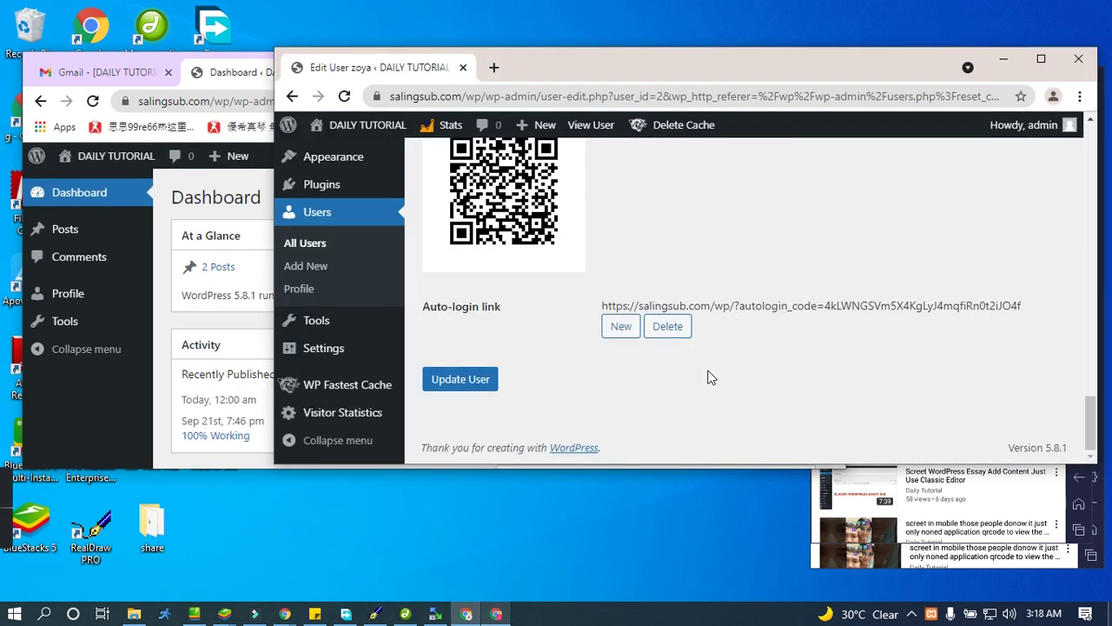
left_click(668, 327)
scroll(682, 331, "up", 5)
scroll(522, 422, "down", 6)
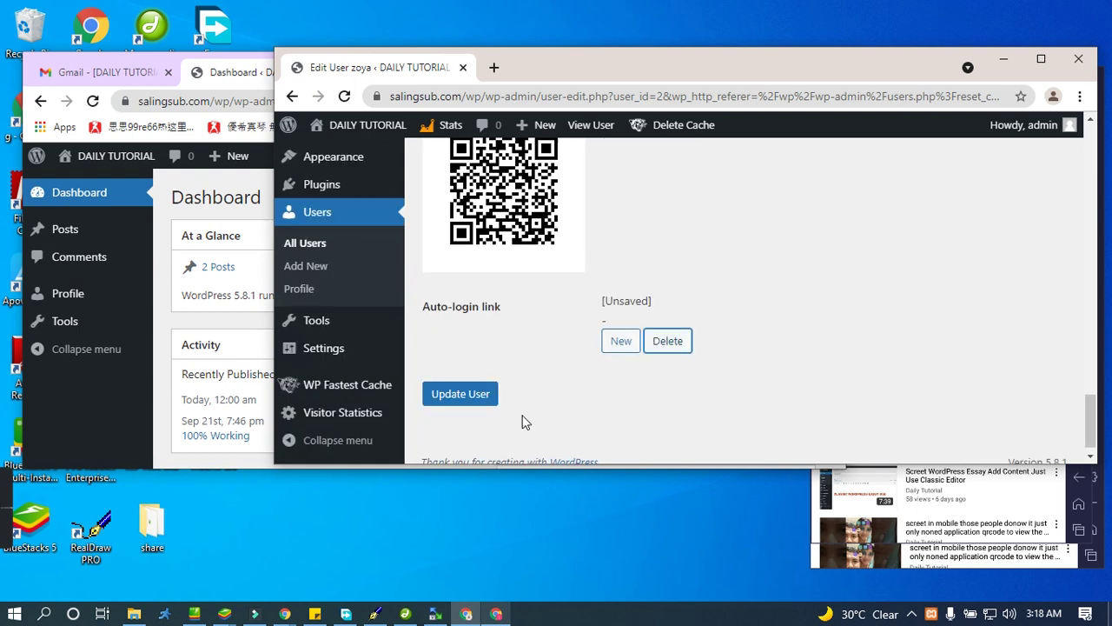
left_click(445, 382)
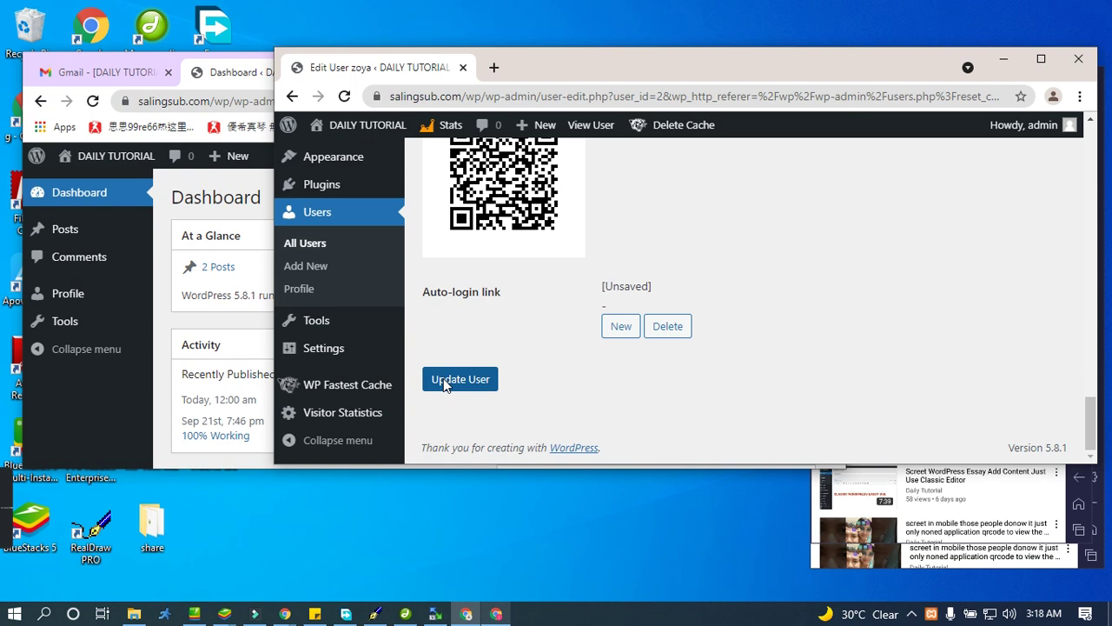
In the user's maximized window, confirm the Profile shows no auto-login link, then log out
key("alt+Tab")
key("super+Up")
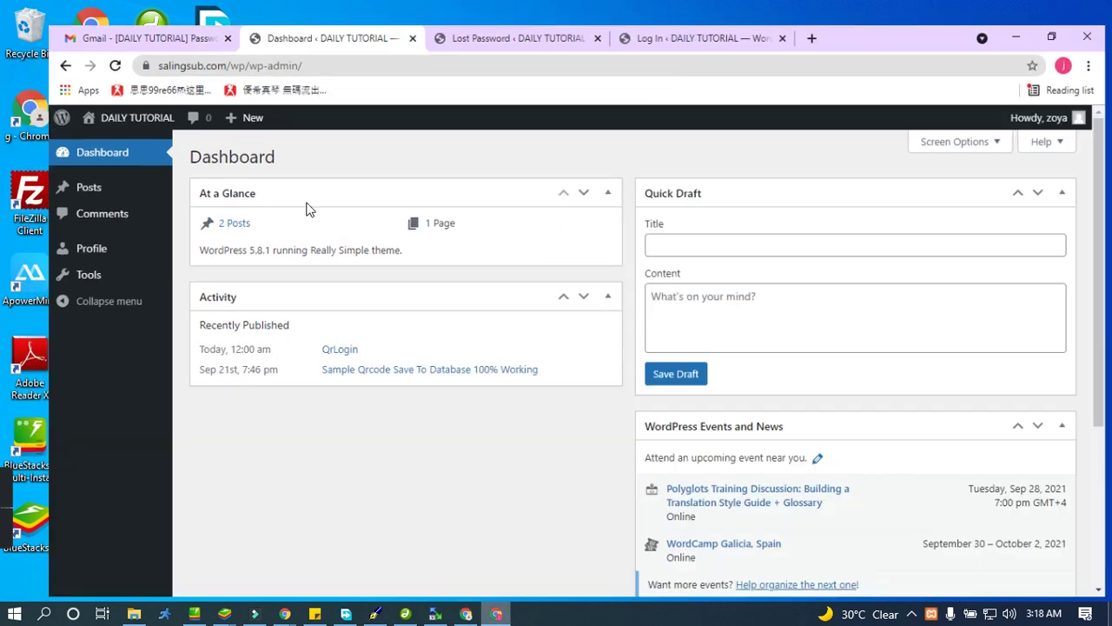
left_click(54, 238)
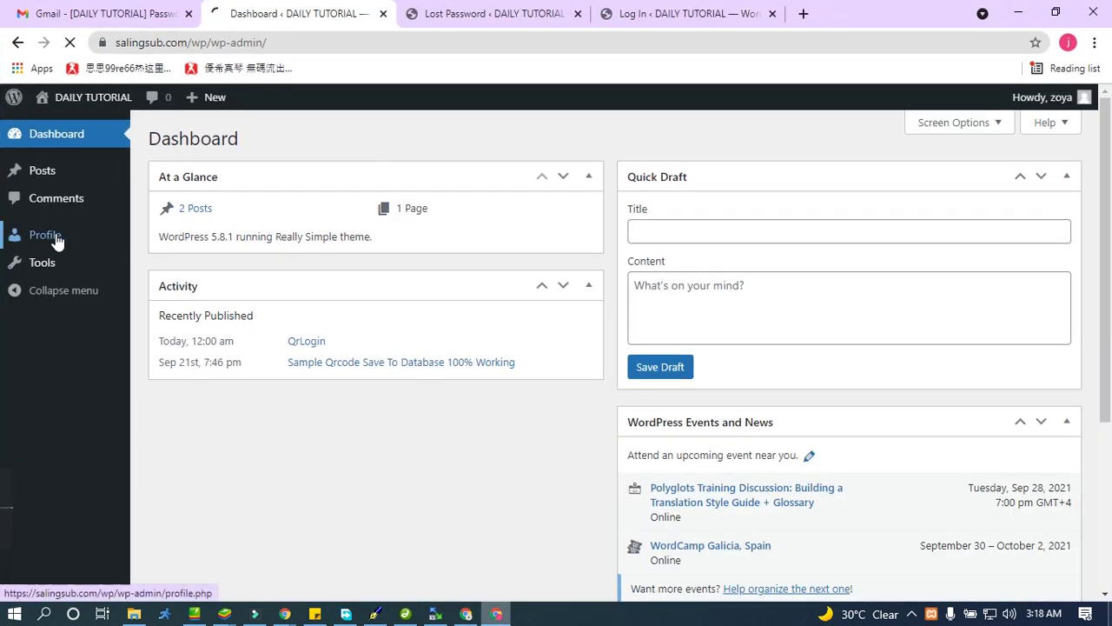
scroll(539, 355, "down", 6)
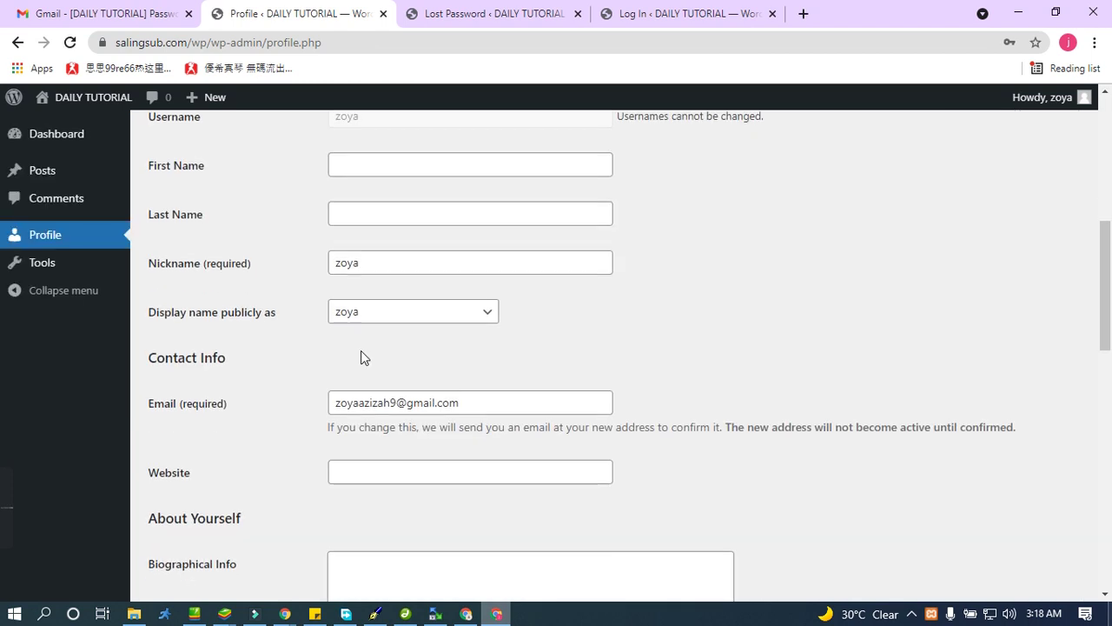
scroll(363, 357, "down", 20)
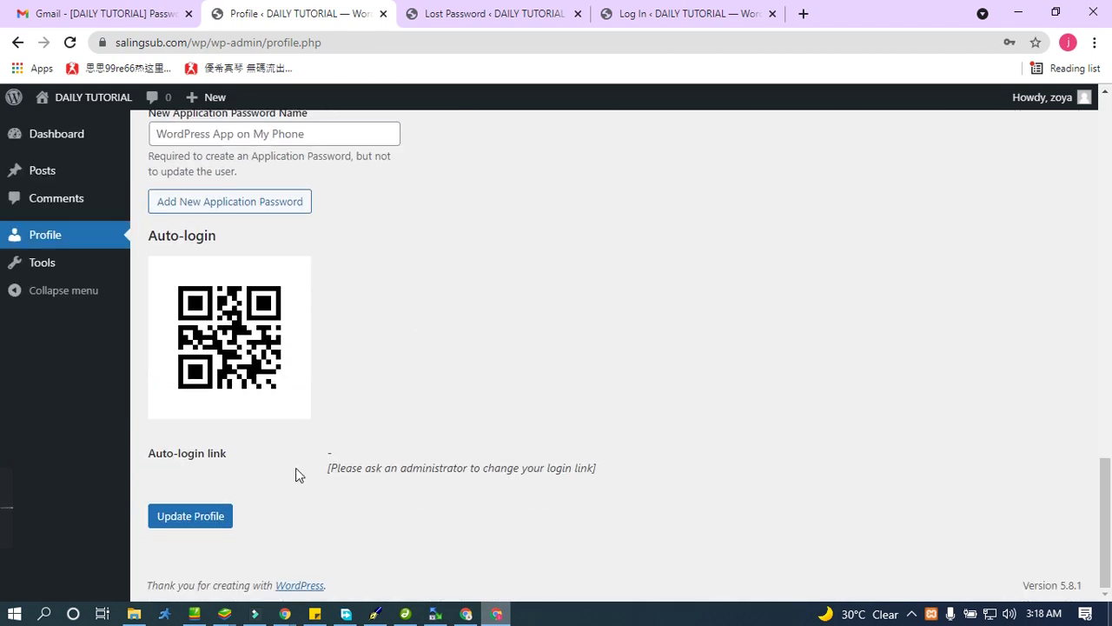
left_click(361, 456)
mouse_move(1041, 100)
left_click(986, 182)
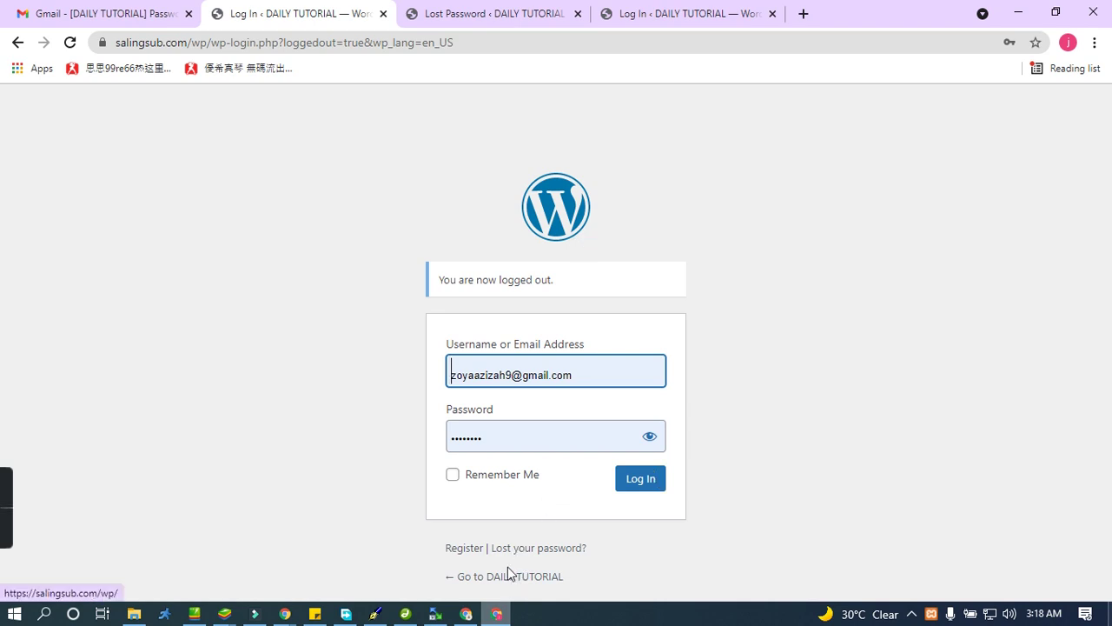
Go to the DAILY TUTORIAL front page and scan the QR code login, reaching 'Invalid autologin link.'
left_click(510, 577)
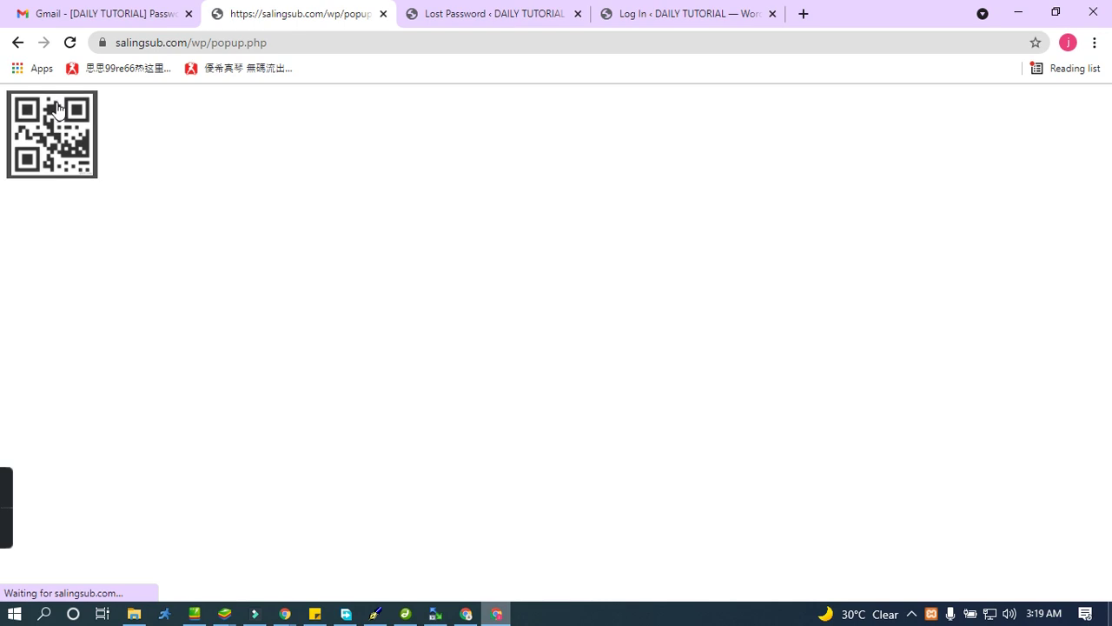
left_click(56, 107)
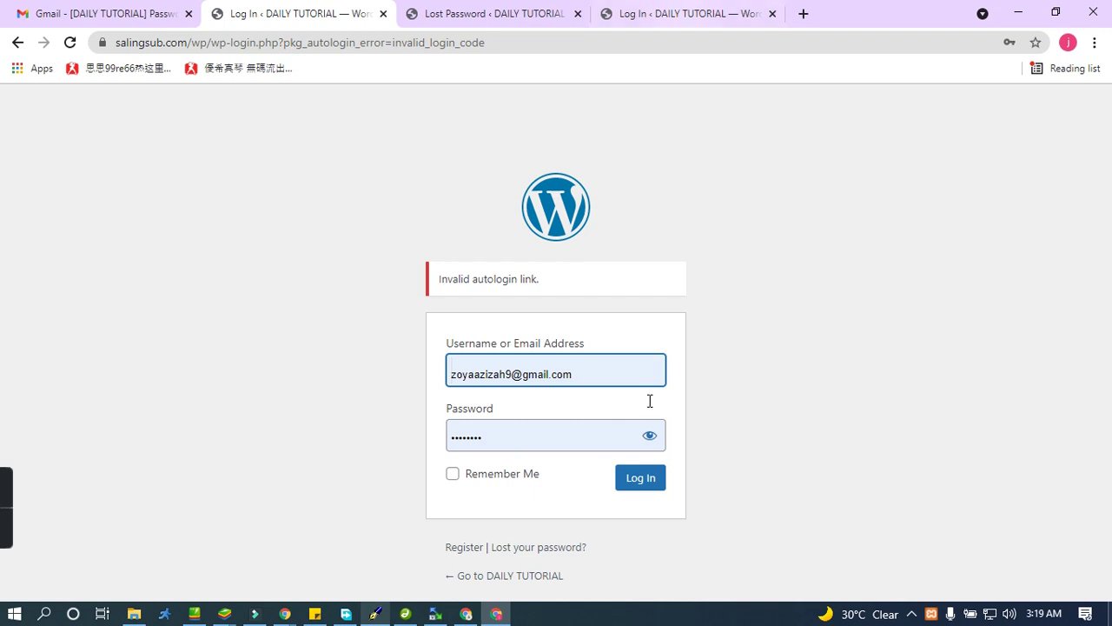
triple_click(452, 275)
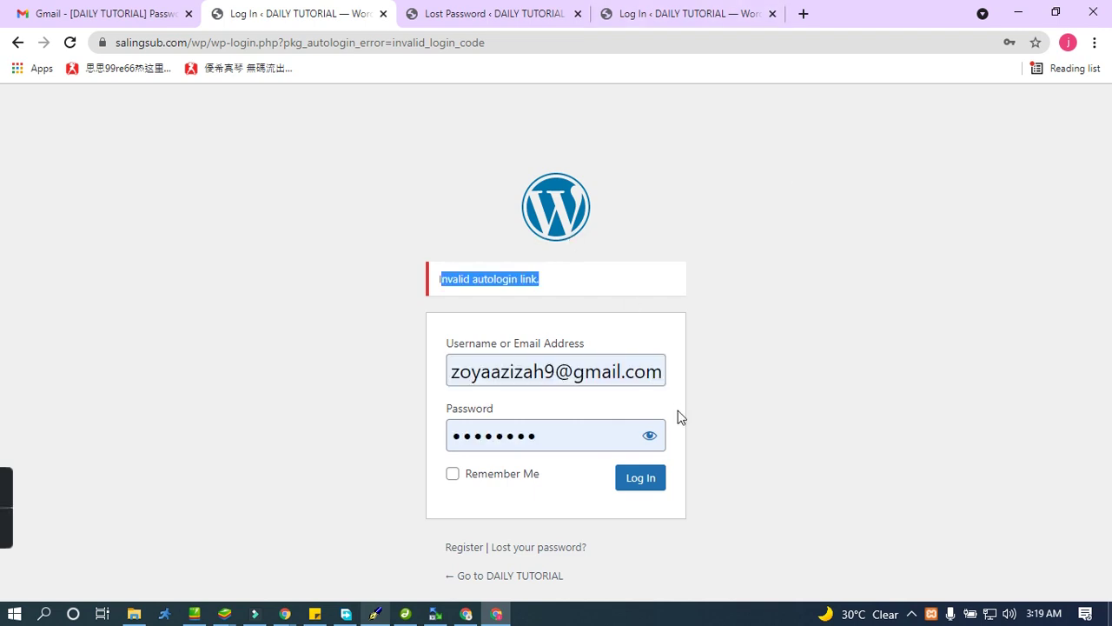
Inspect the login form's username field and the invalid_login_code part of the page address
left_click(609, 376)
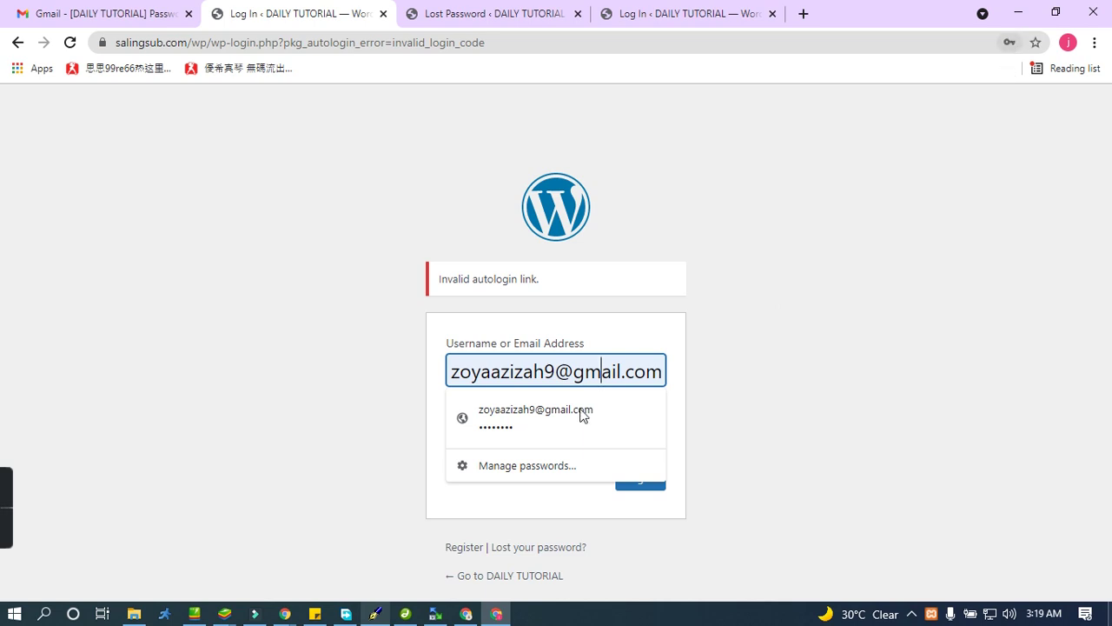
left_click(496, 424)
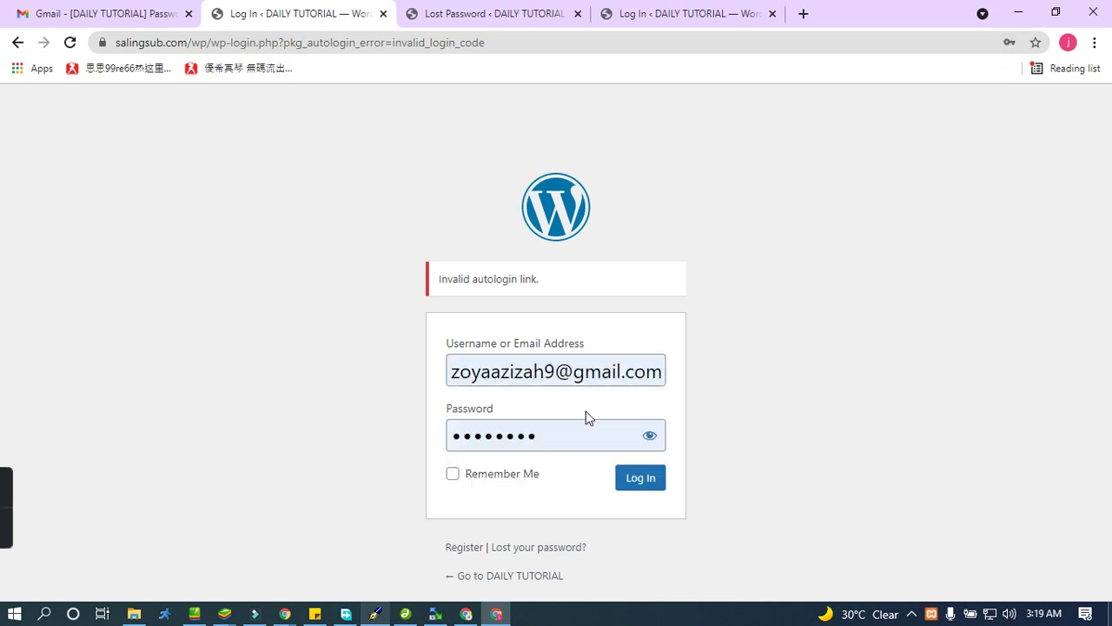
triple_click(453, 375)
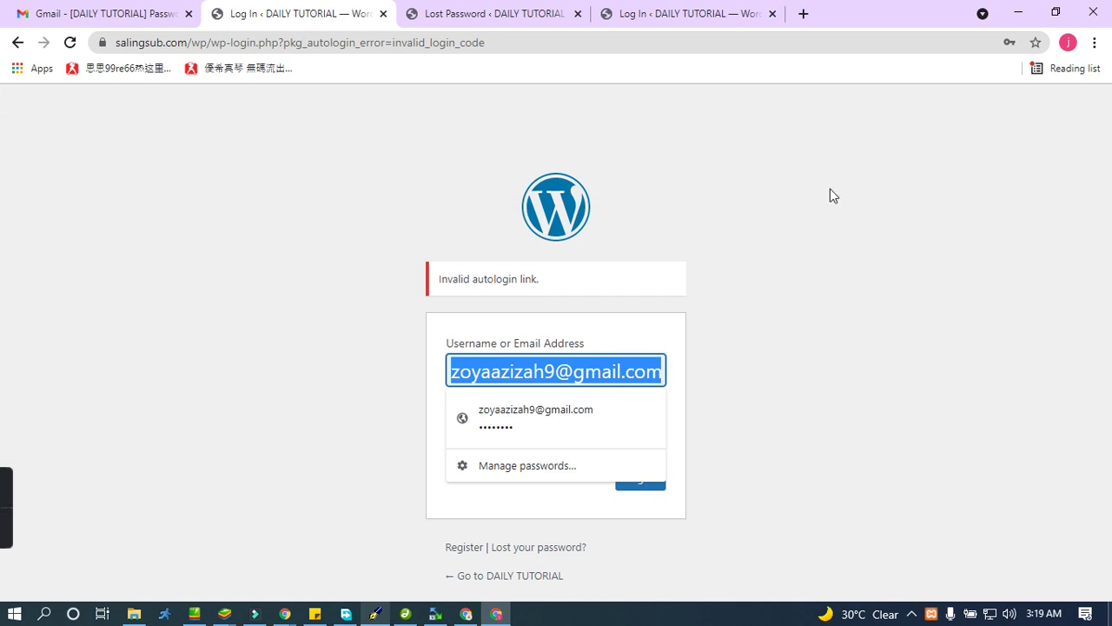
double_click(460, 42)
left_click(388, 274)
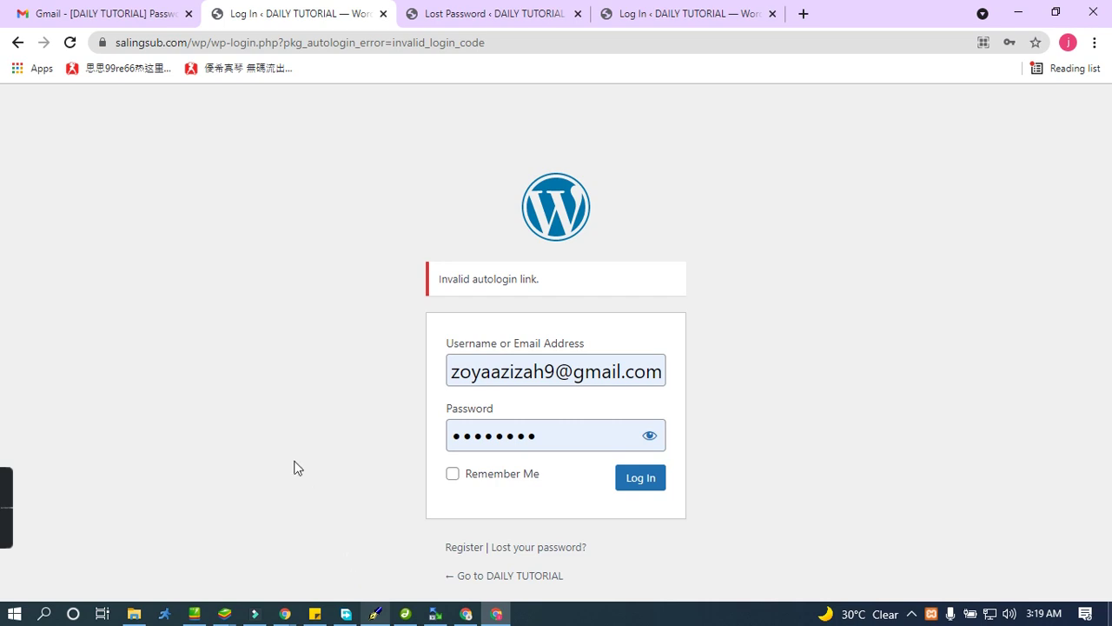
Maximize the Edit User window, confirm the empty Auto-login link field, then open the Users list
left_click(1023, 19)
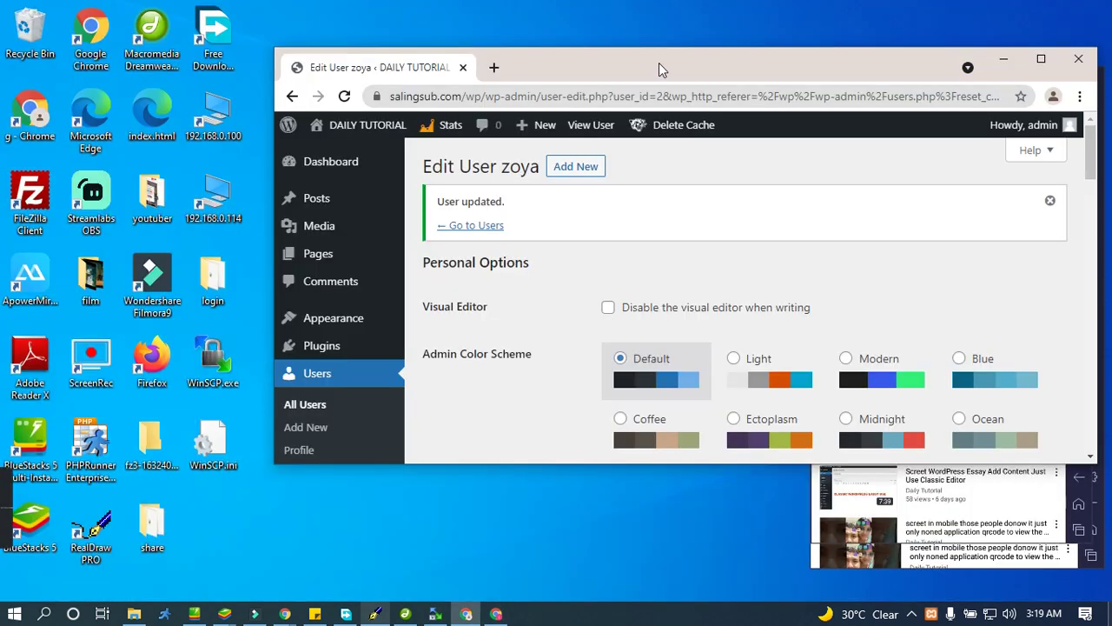
double_click(659, 62)
scroll(537, 269, "down", 15)
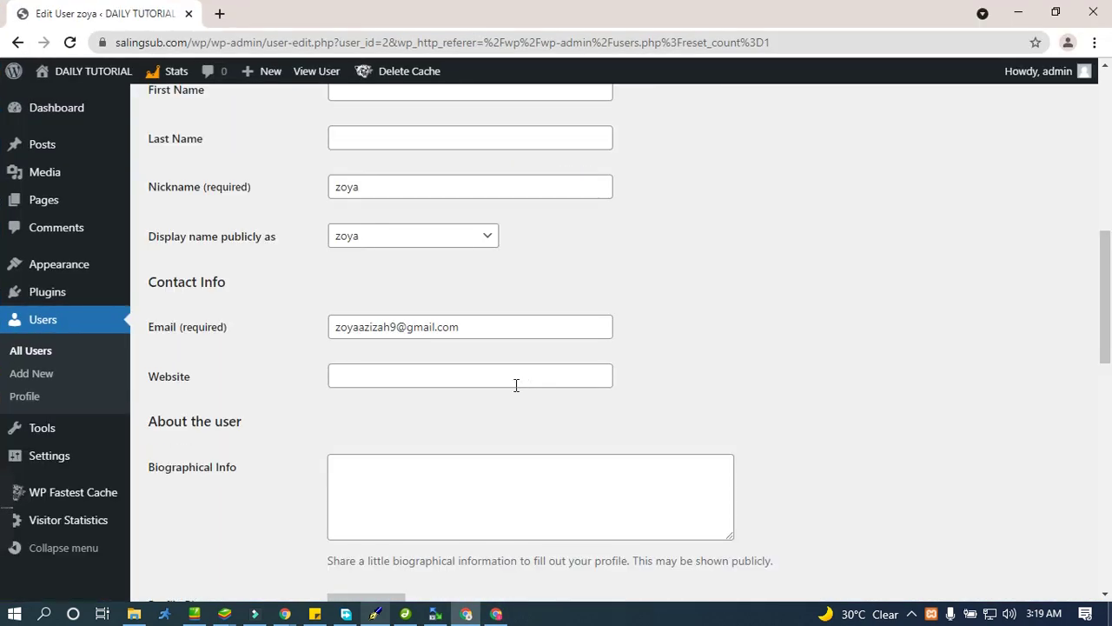
scroll(508, 416, "down", 2)
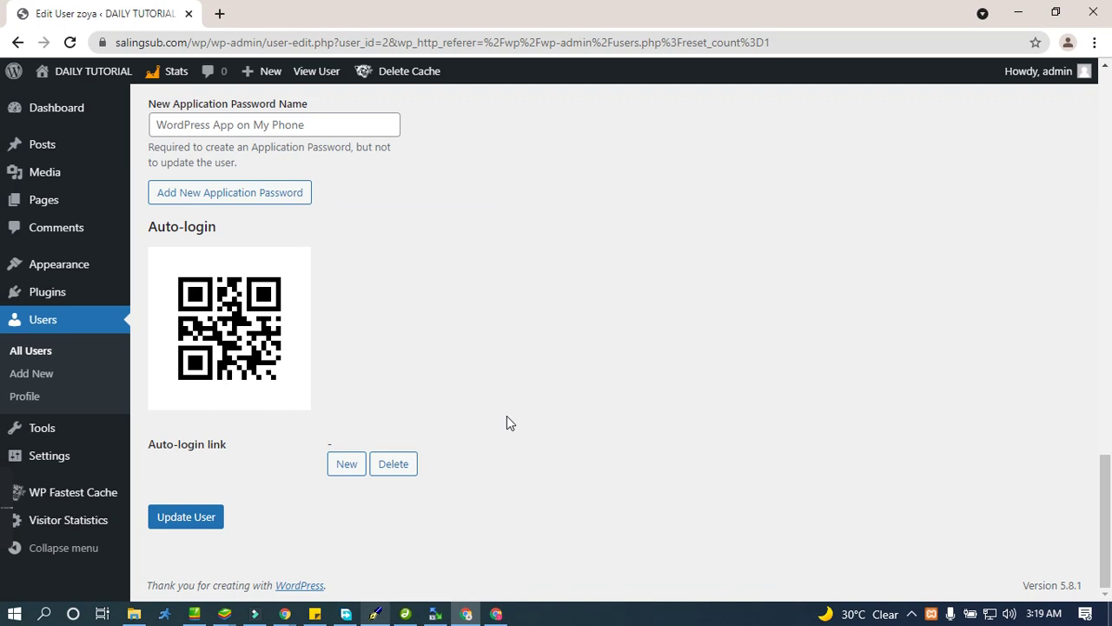
left_click(40, 329)
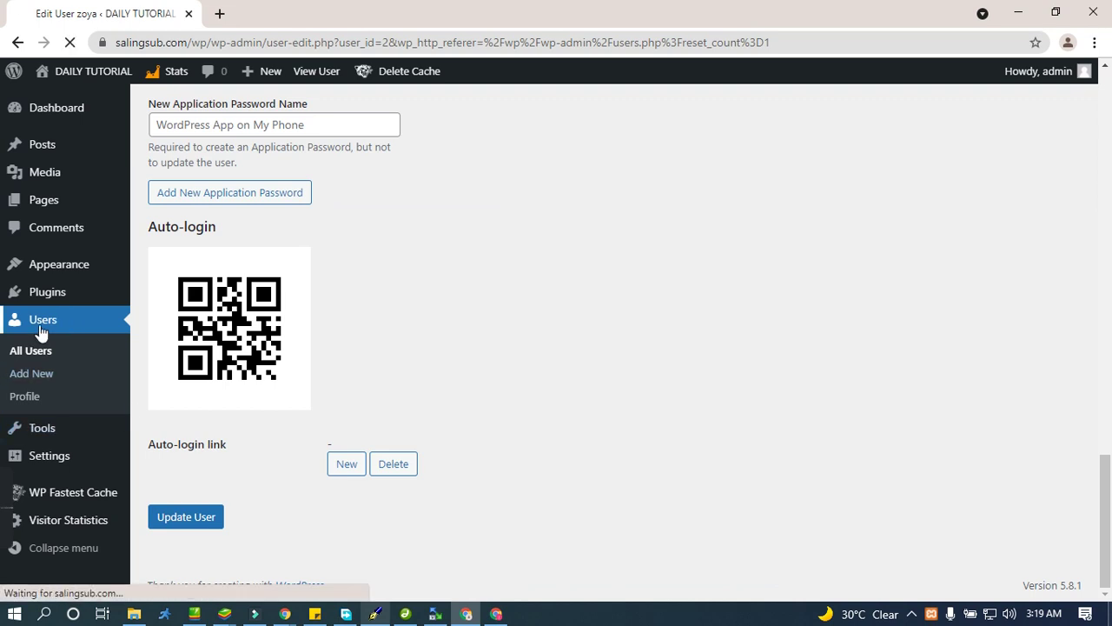